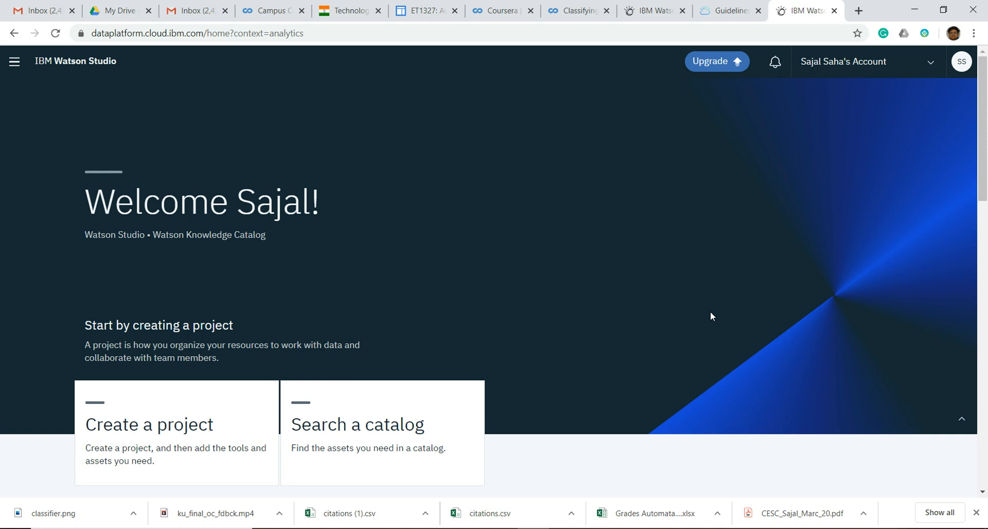
Open the recently updated project "test" and postpone its introductory tour.
scroll(711, 315, "down", 2)
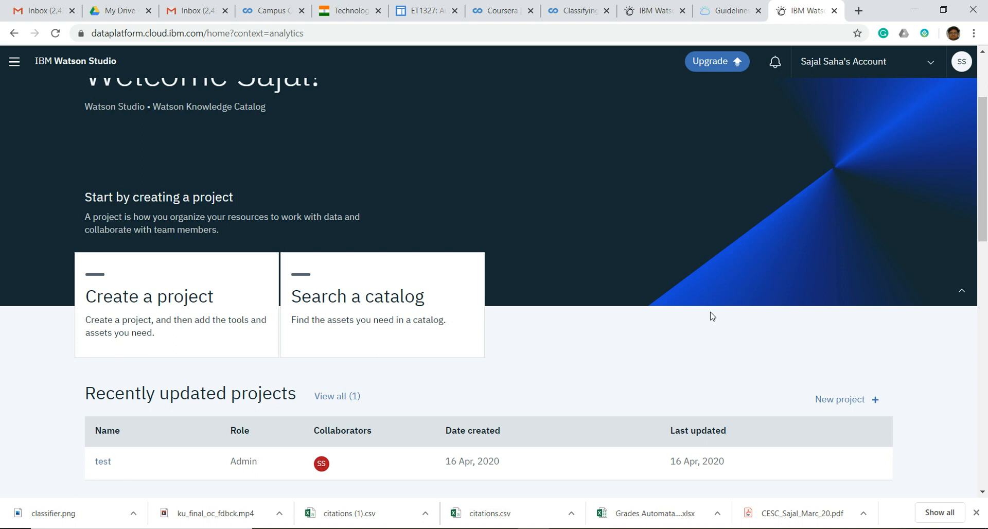
scroll(800, 347, "down", 1)
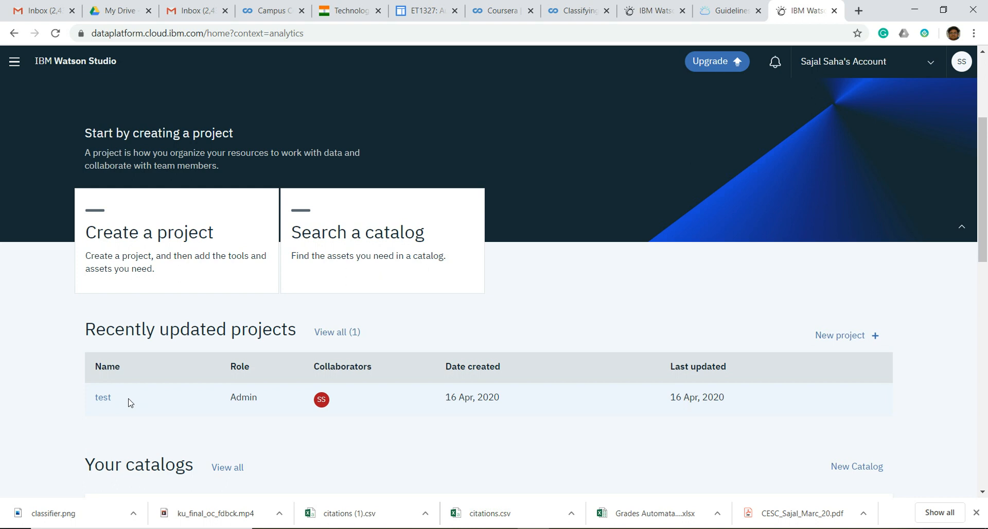
left_click(101, 403)
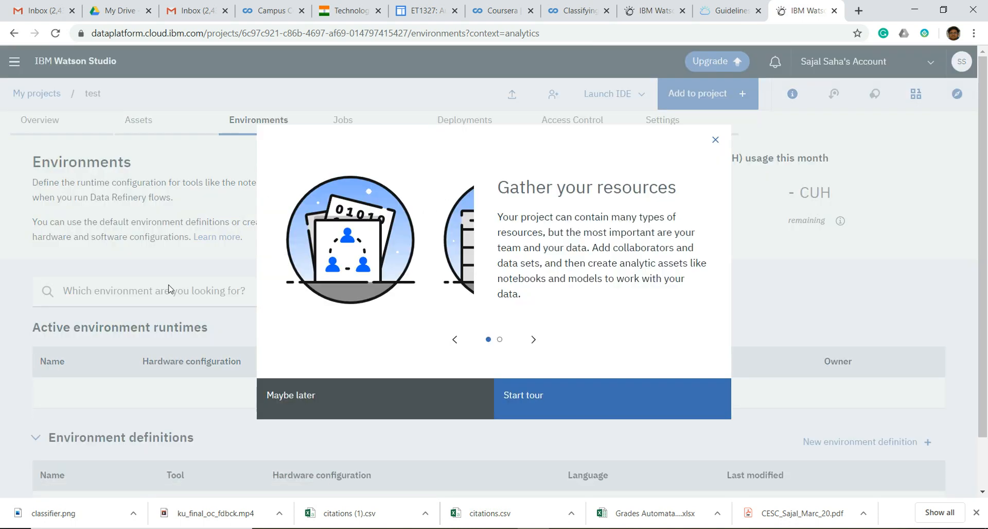
left_click(288, 406)
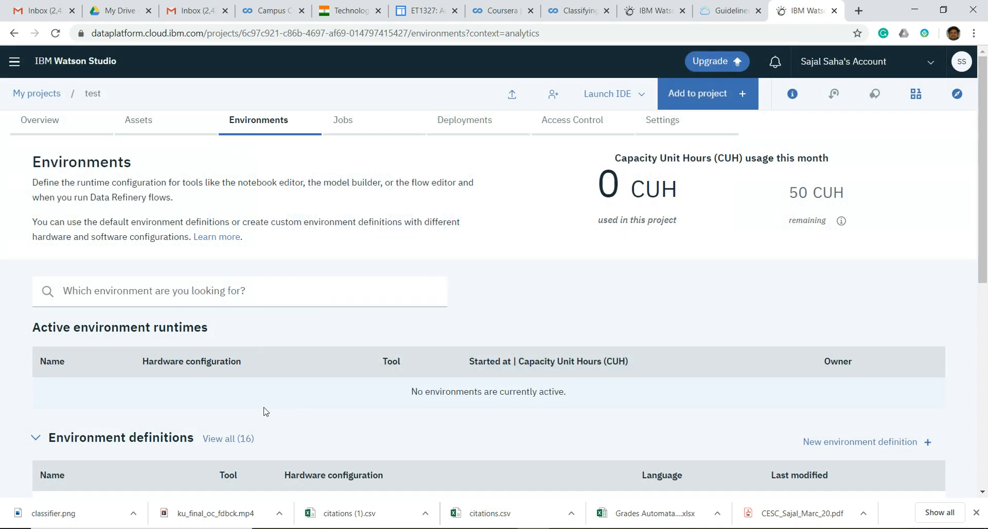
Delete the Visual Recognition instance watson-vision-combined-qk from the Watson services.
left_click(14, 61)
left_click(177, 156)
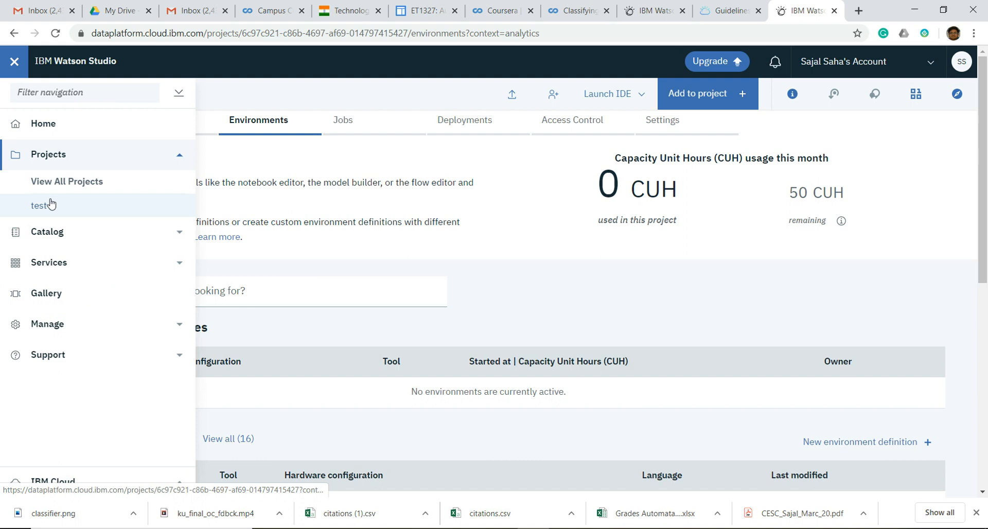
left_click(61, 262)
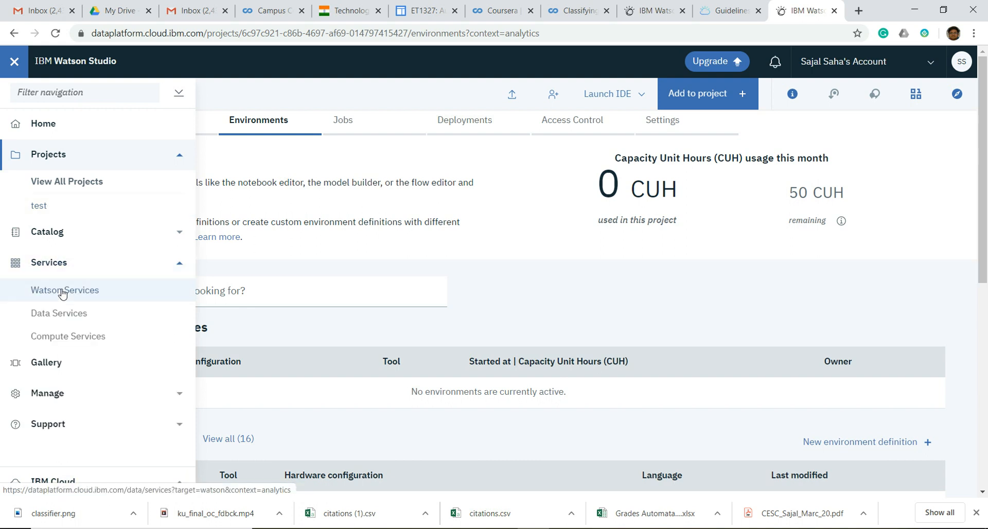
left_click(62, 291)
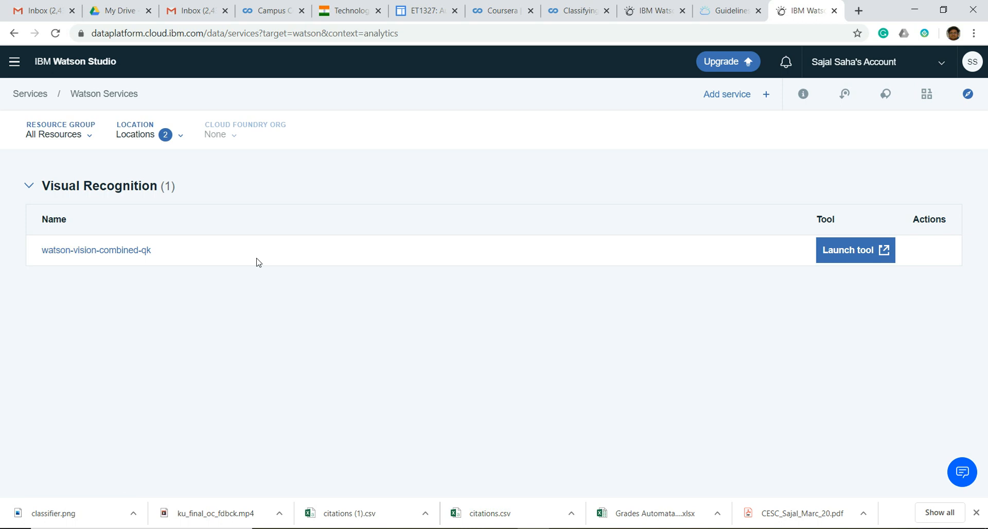
mouse_move(930, 254)
left_click(933, 255)
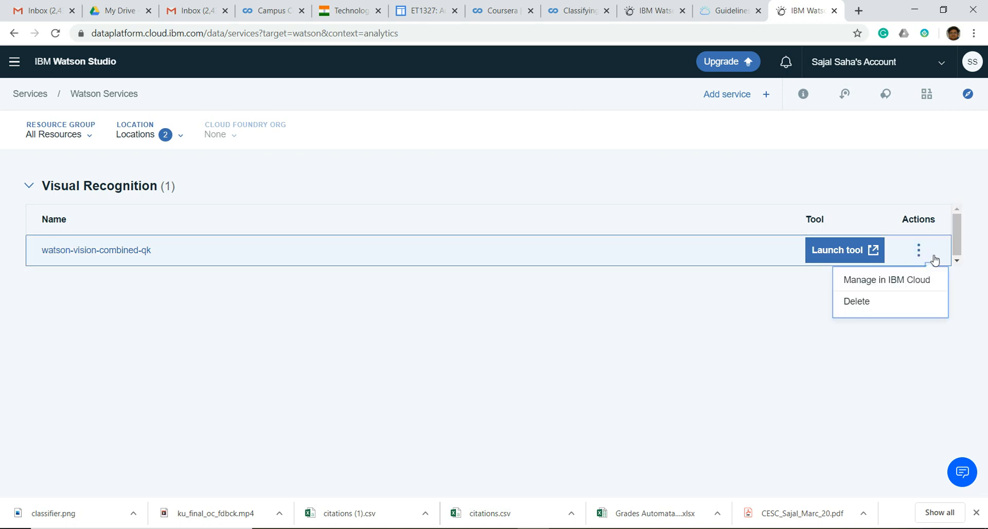
left_click(879, 302)
left_click(606, 326)
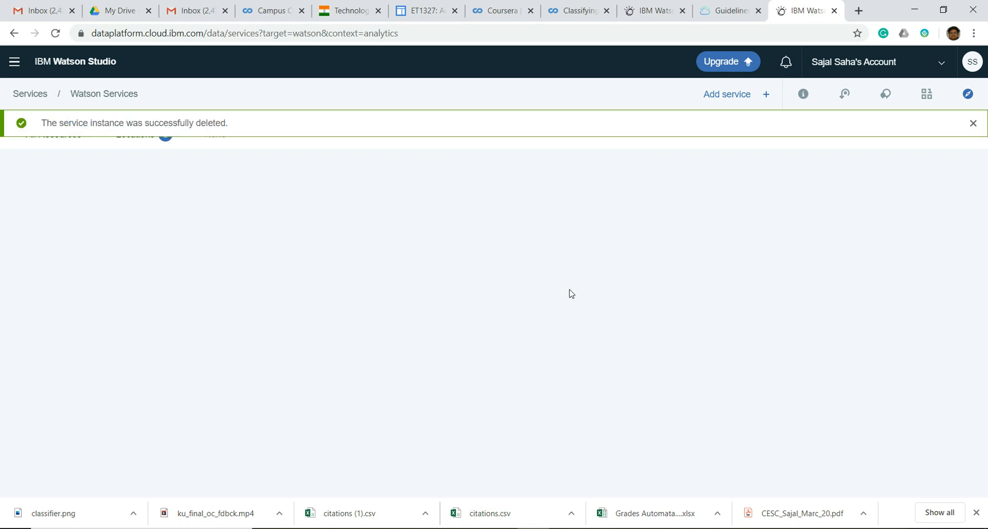
Add a Visual Recognition service on the Lite plan in the Dallas region with the Default resource group.
left_click(769, 97)
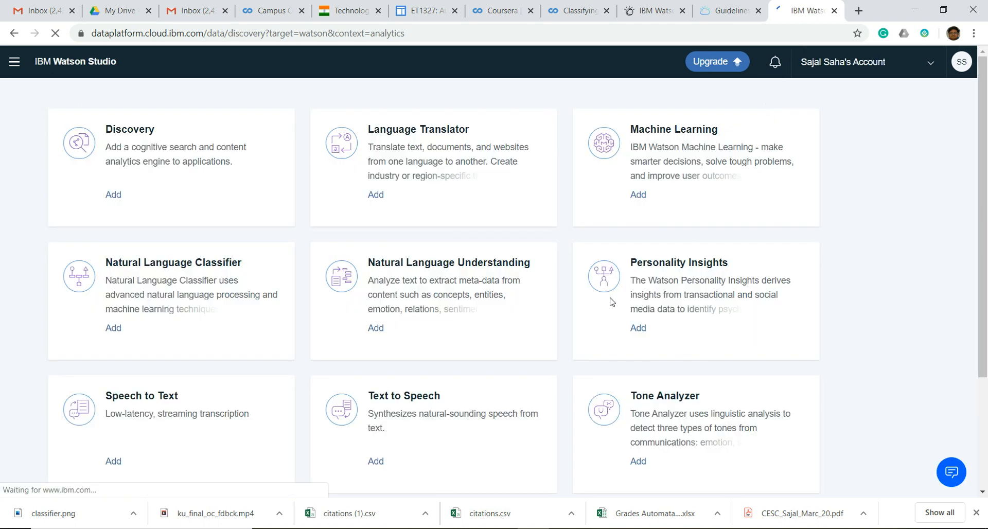
scroll(577, 336, "down", 3)
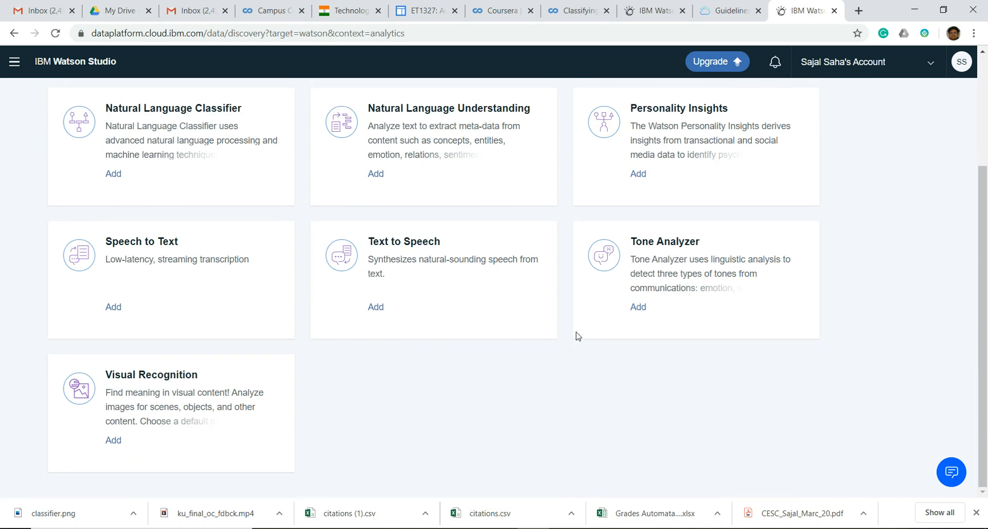
left_click(113, 443)
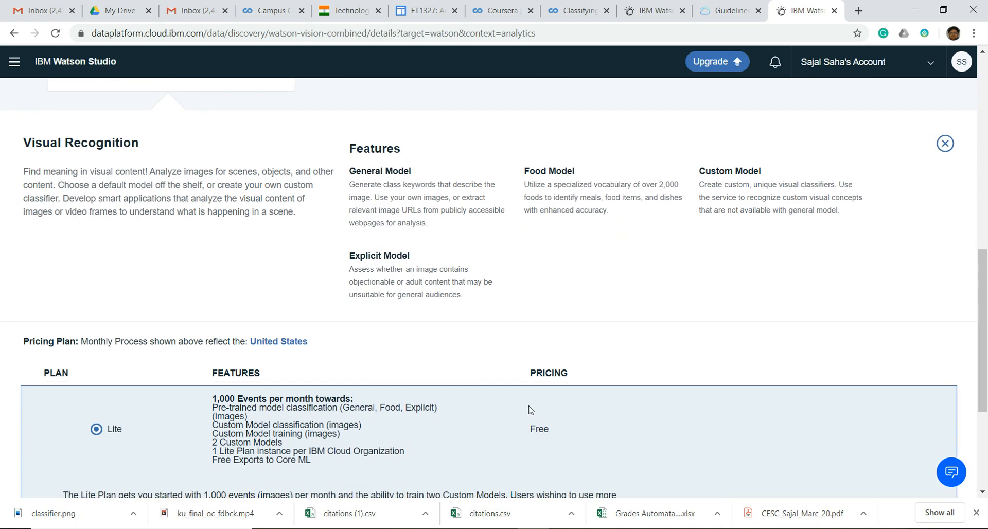
scroll(575, 403, "down", 3)
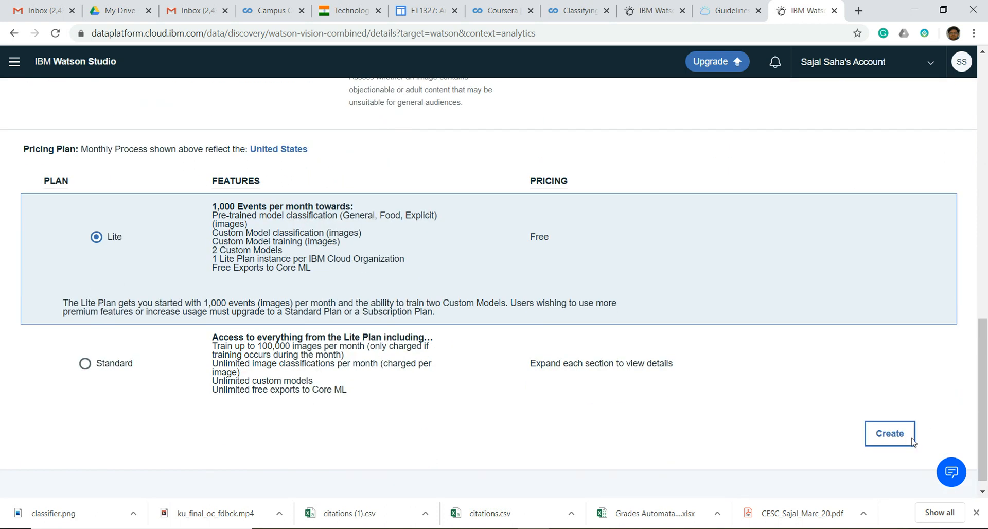
left_click(891, 436)
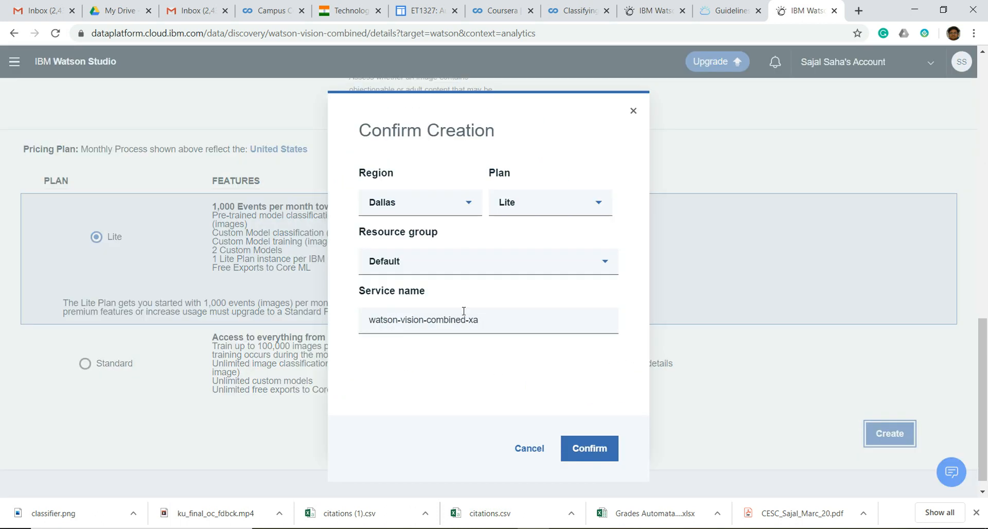
left_click(593, 449)
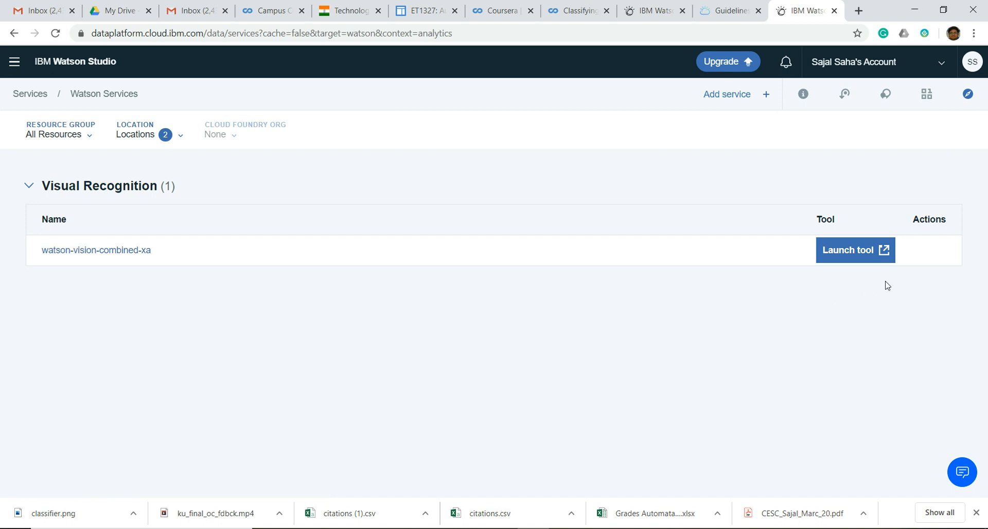
Delete the Visual Recognition instance watson-vision-combined-xa and reload the Watson services page.
left_click(930, 250)
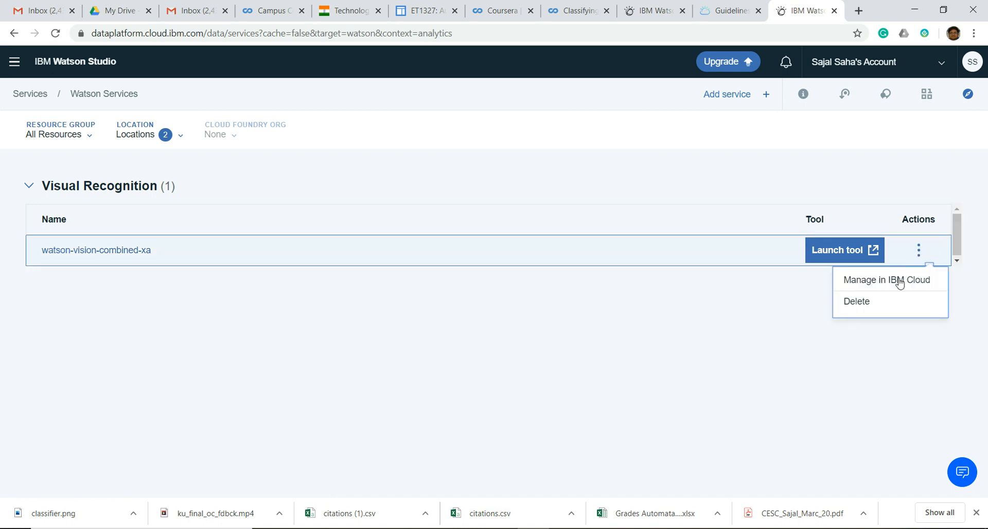
left_click(867, 301)
left_click(608, 331)
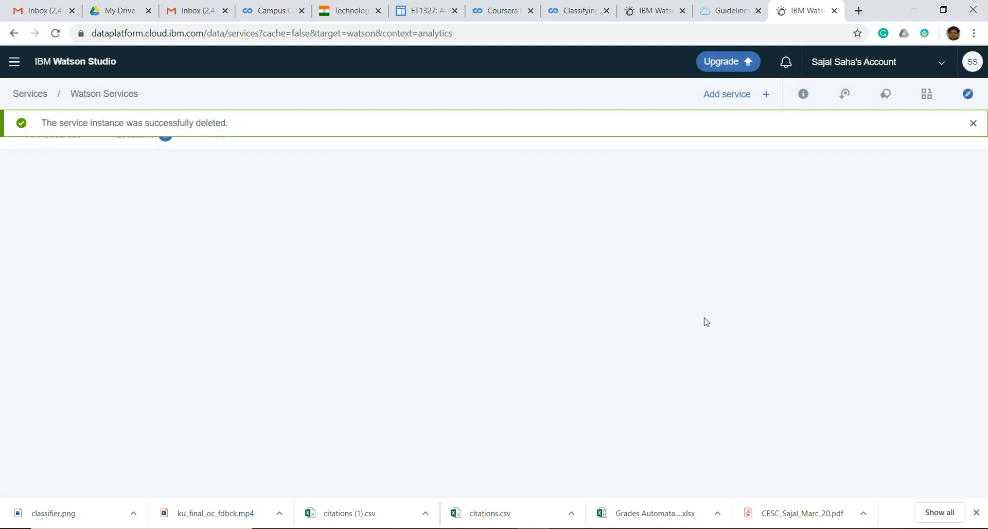
left_click(55, 35)
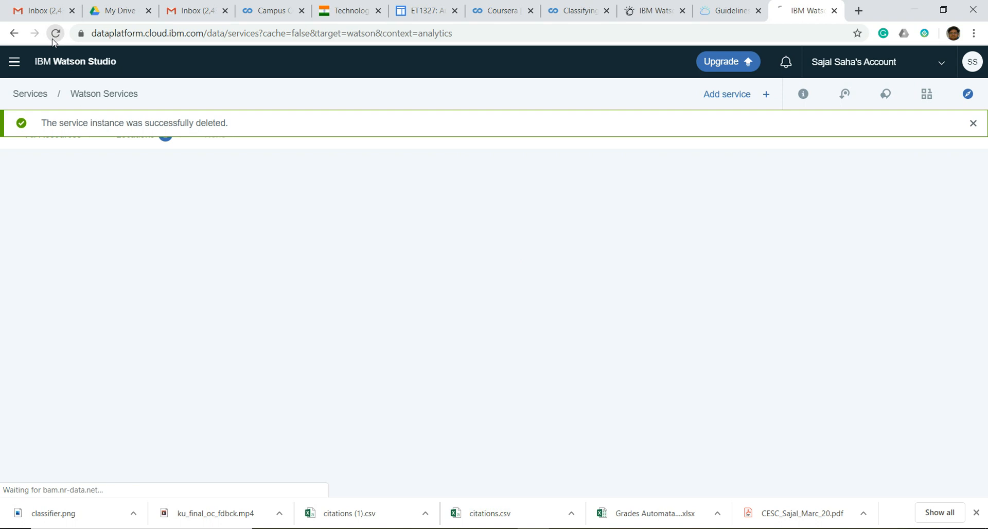
Delete the project "test" from the list of all projects.
left_click(14, 62)
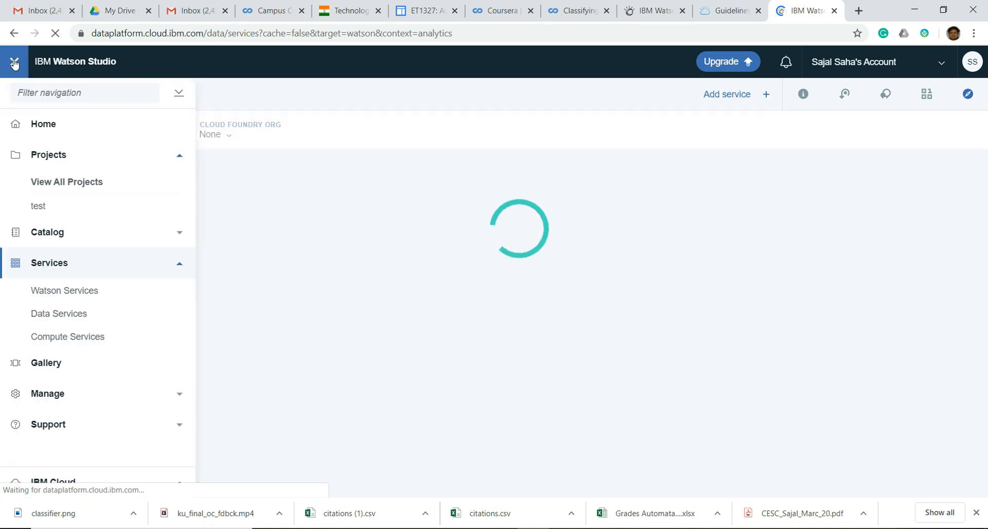
left_click(53, 206)
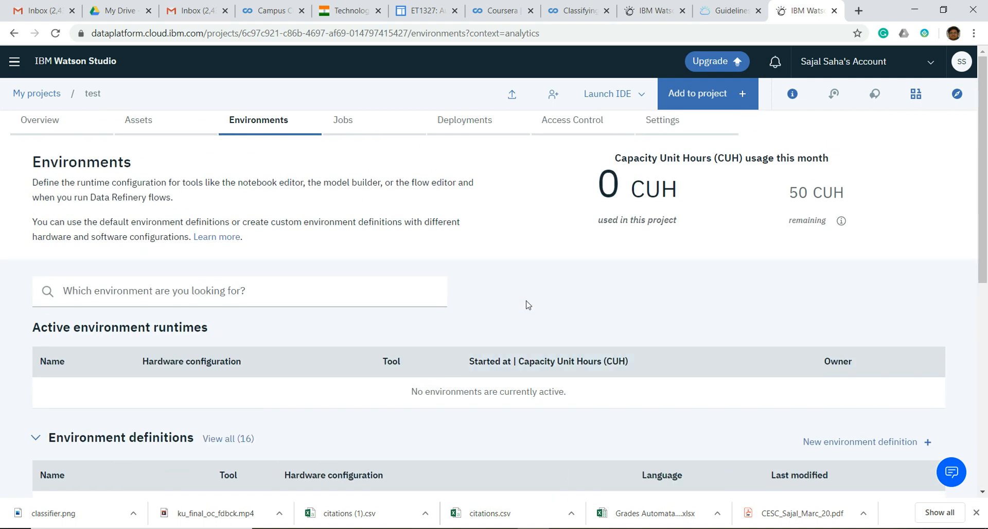
left_click(17, 63)
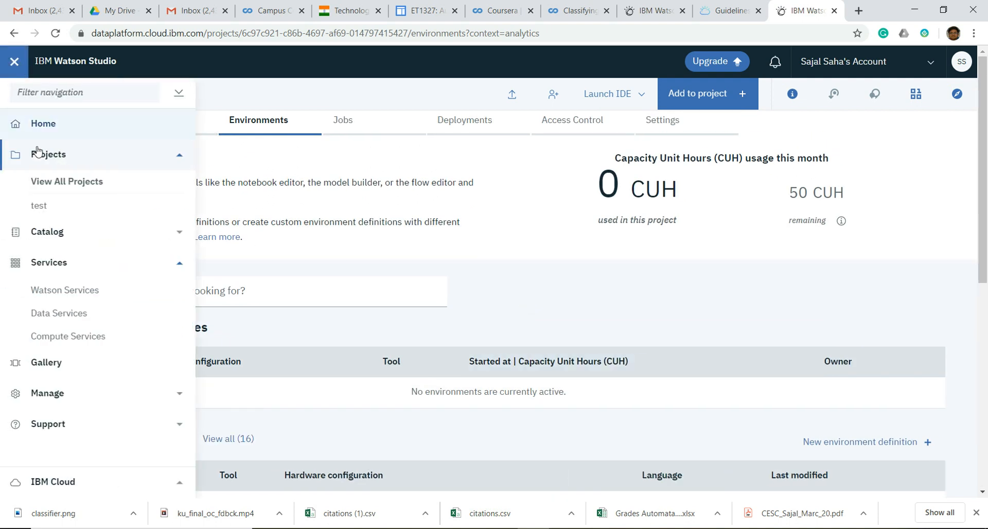
left_click(62, 183)
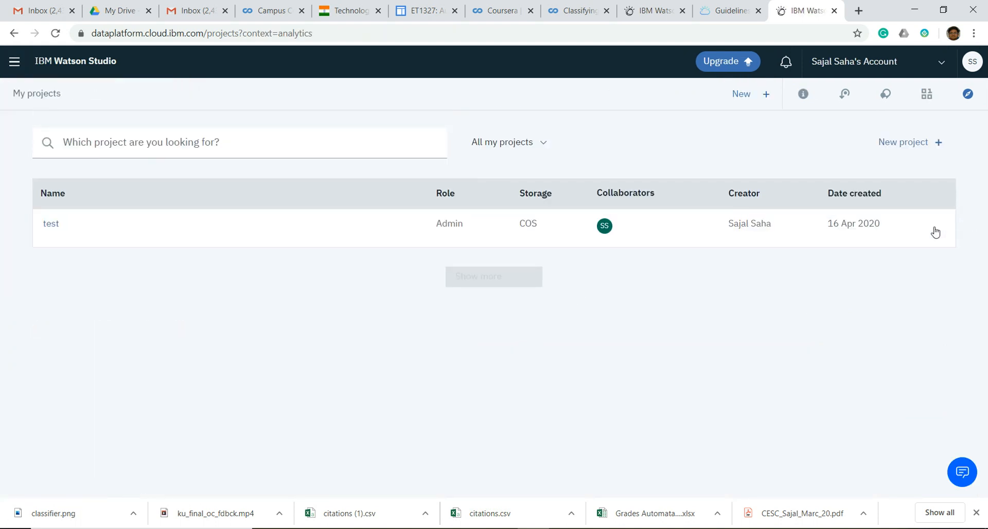
left_click(934, 232)
left_click(875, 303)
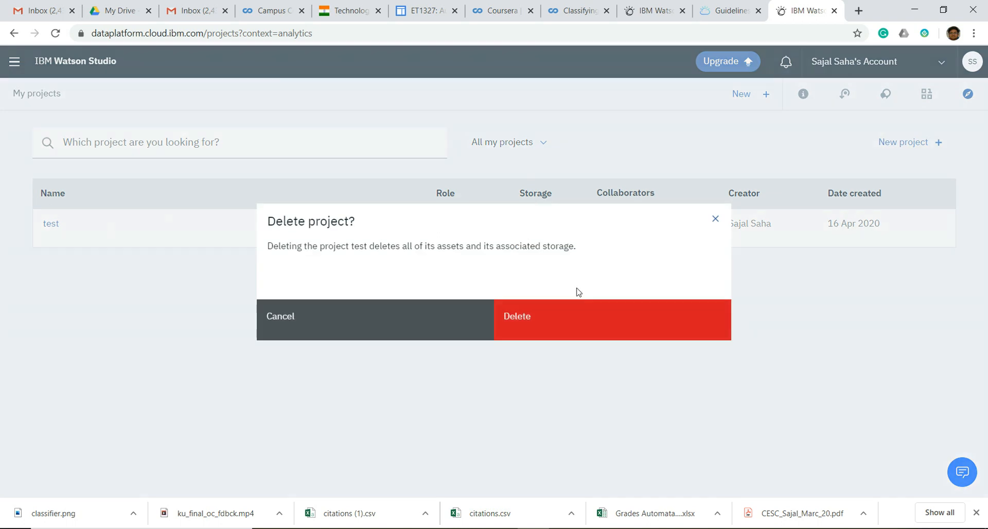
left_click(511, 312)
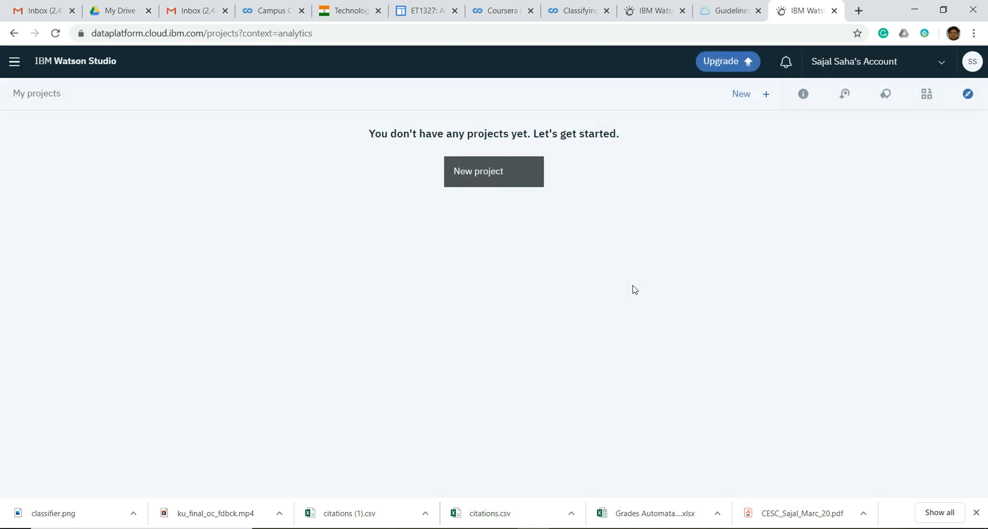
Create a new project named "Watson VR project", keeping the default storage and collaborator restriction.
left_click(501, 184)
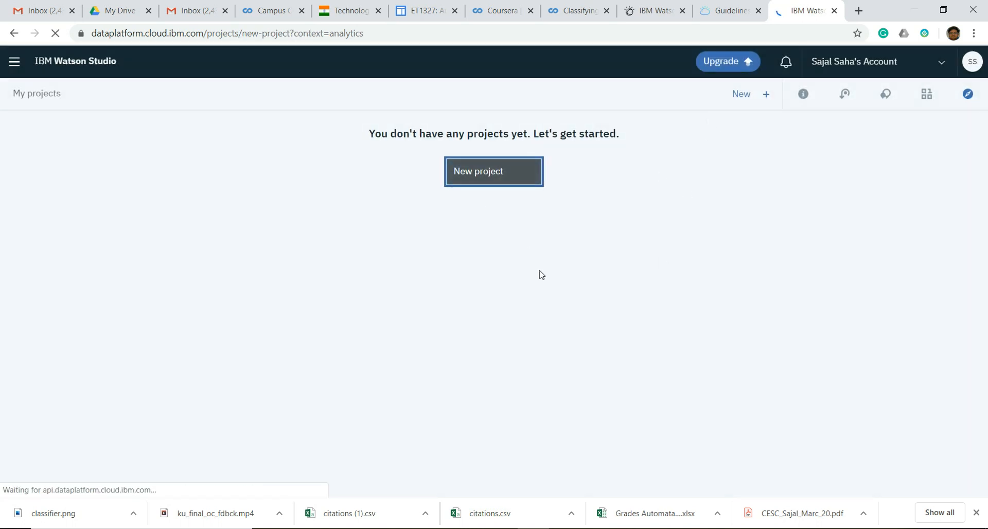
left_click(431, 255)
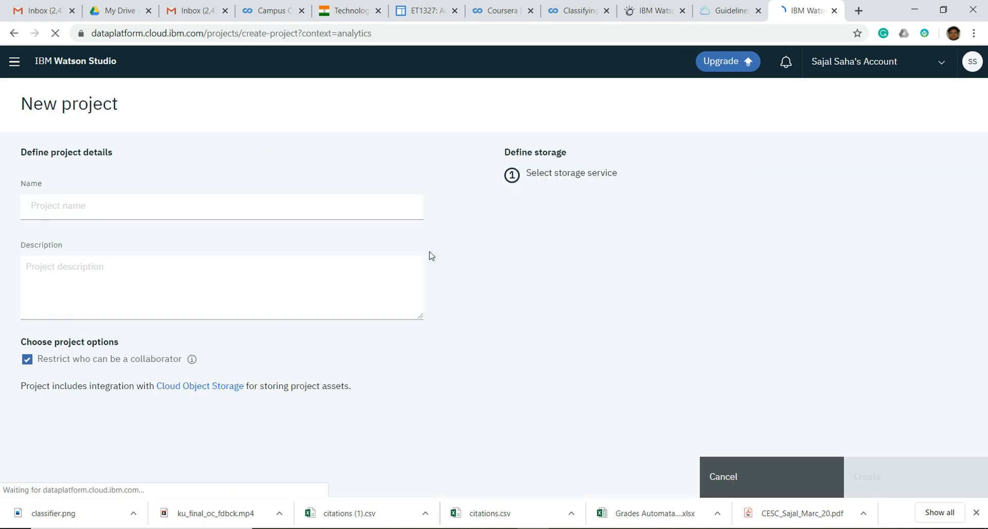
left_click(203, 206)
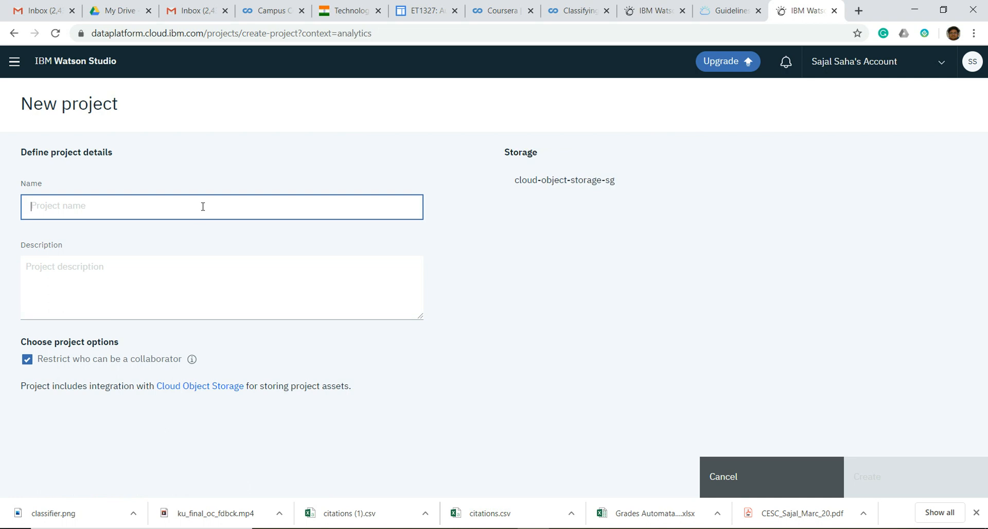
type("Watso")
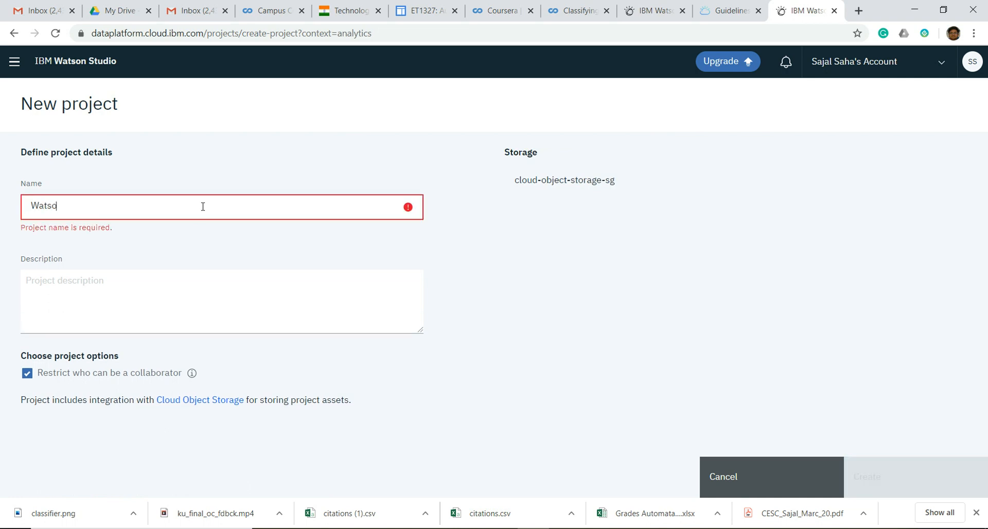
type("n VR projec")
type("t")
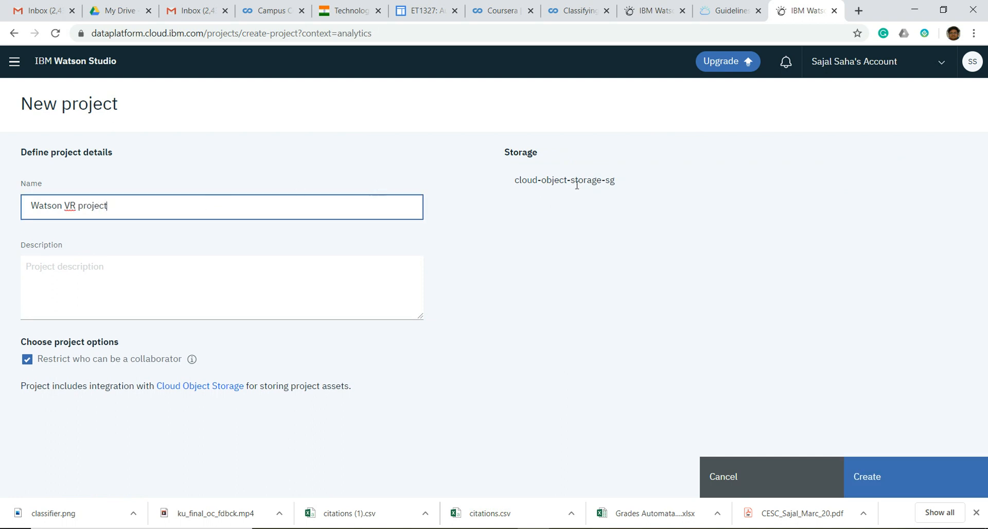
left_click(949, 484)
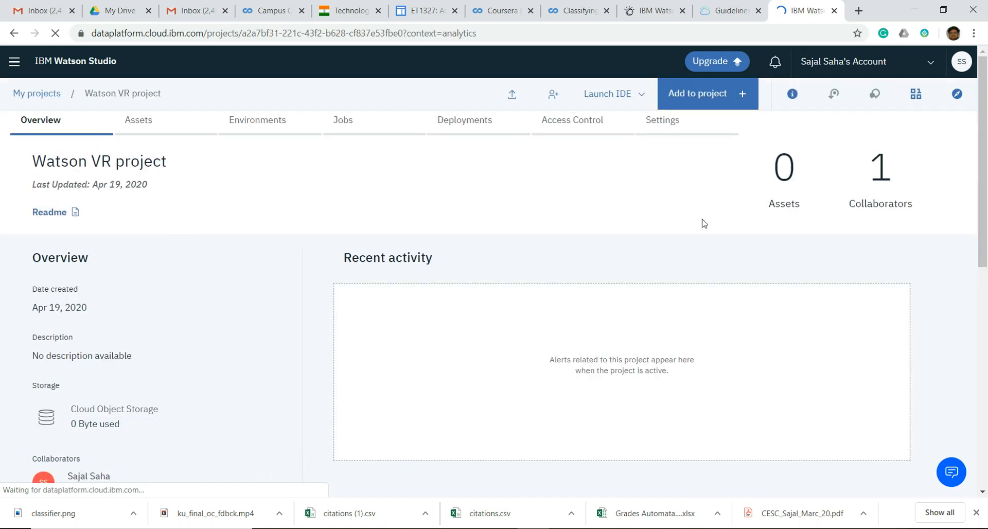
Add a Visual Recognition model asset to the project and open the page for associating a Visual Recognition service.
left_click(732, 98)
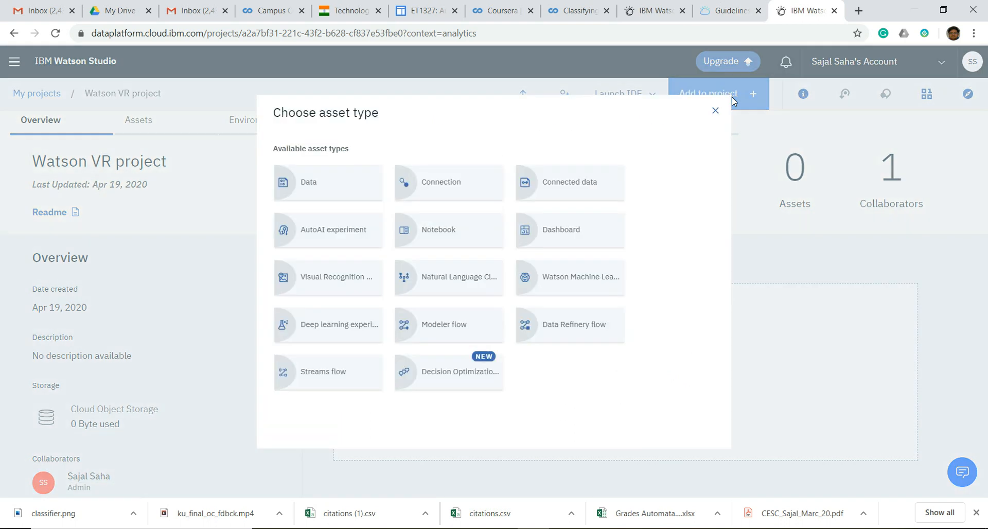
left_click(314, 280)
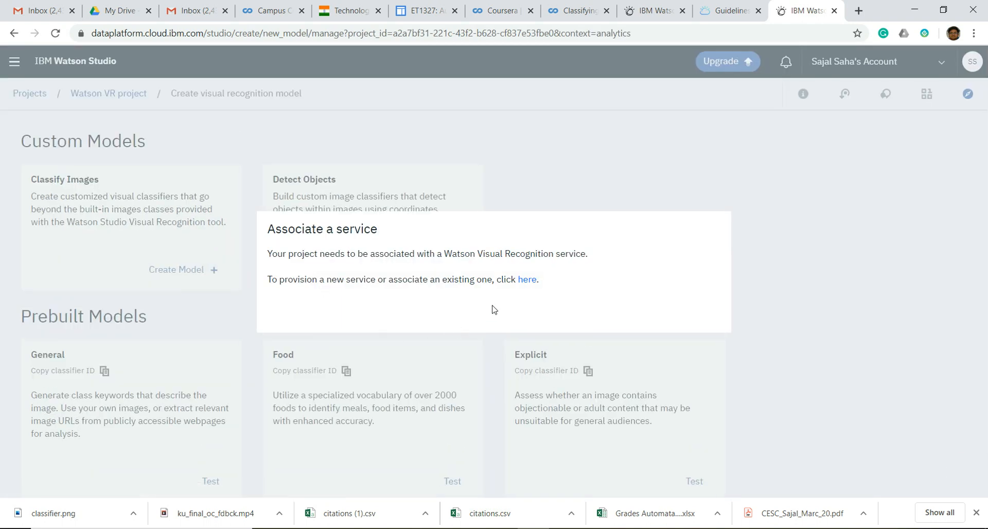
left_click(527, 285)
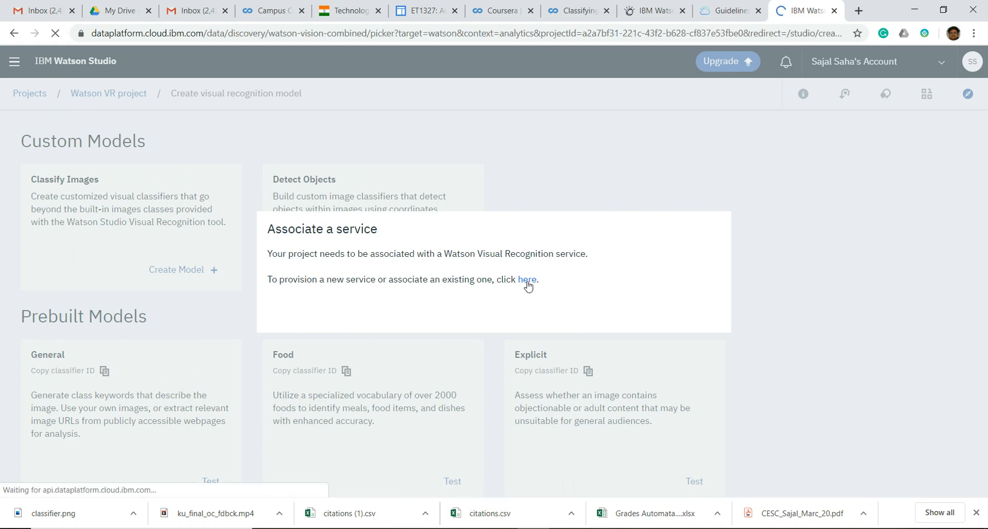
Provision the Visual Recognition service on the Lite plan in Dallas with the Default resource group, and create a Classify Images custom model.
scroll(549, 337, "down", 5)
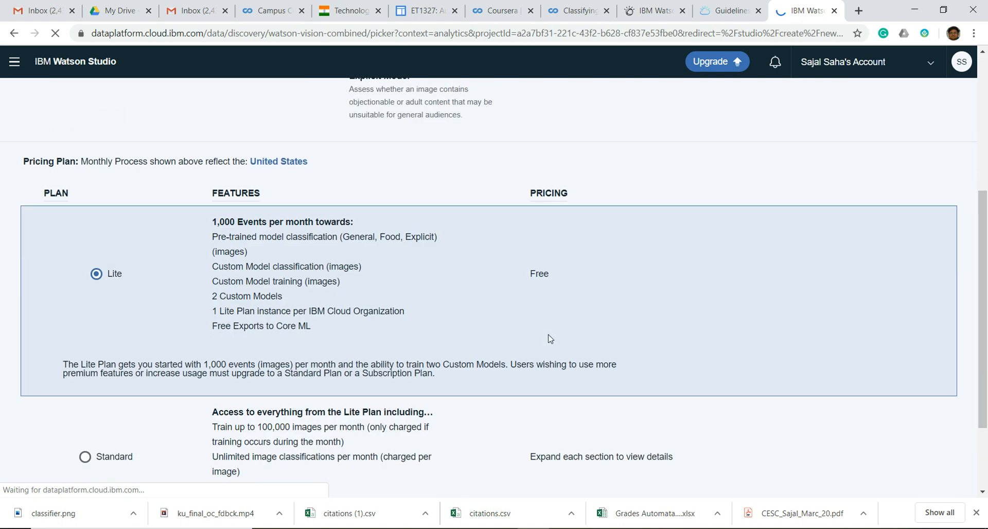
scroll(643, 352, "down", 1)
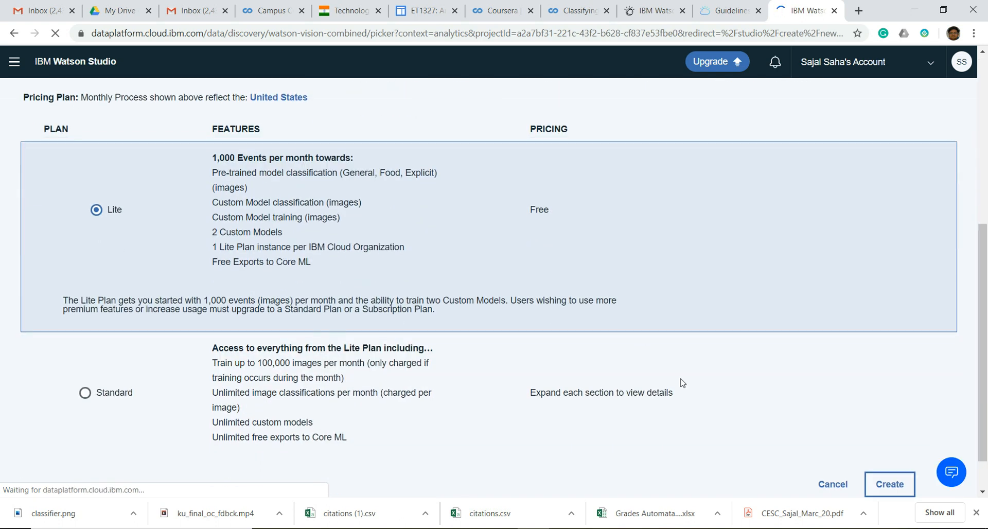
scroll(912, 457, "down", 1)
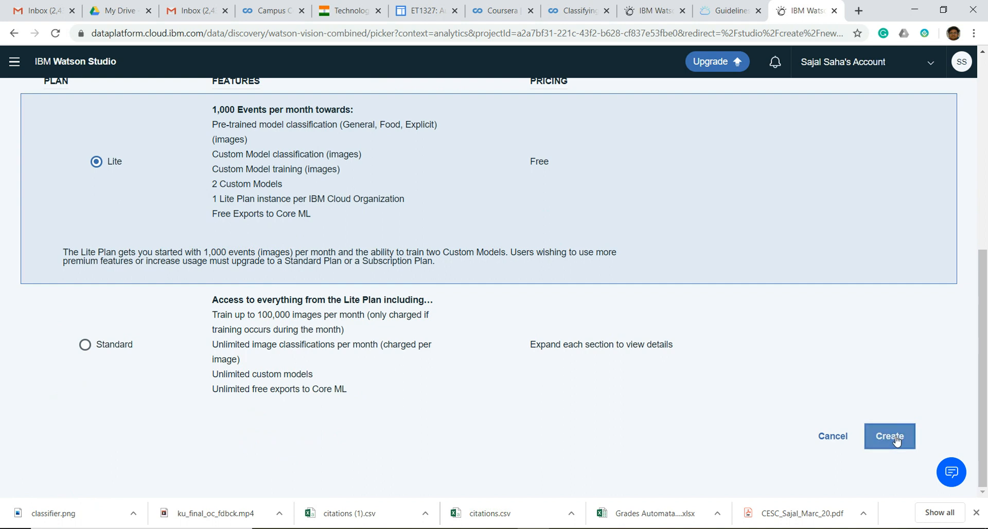
left_click(890, 436)
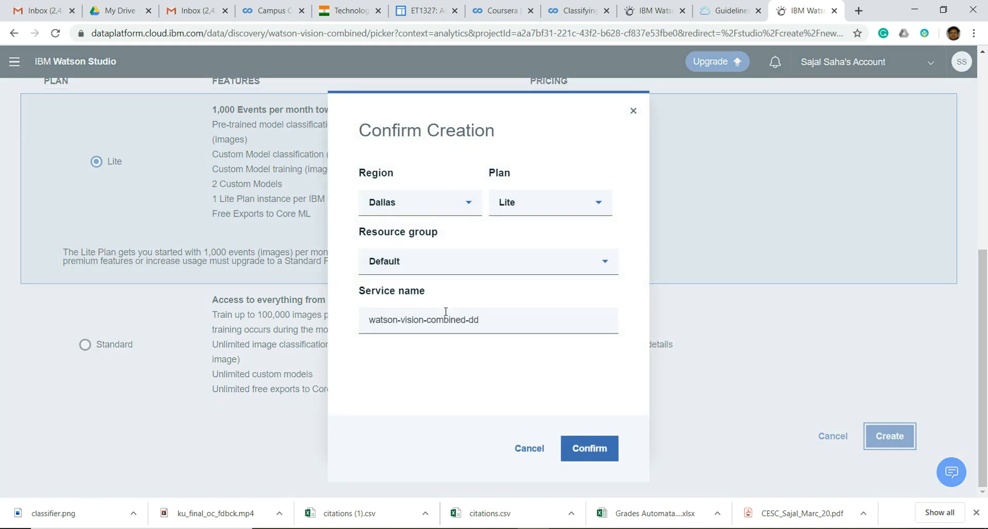
left_click(589, 450)
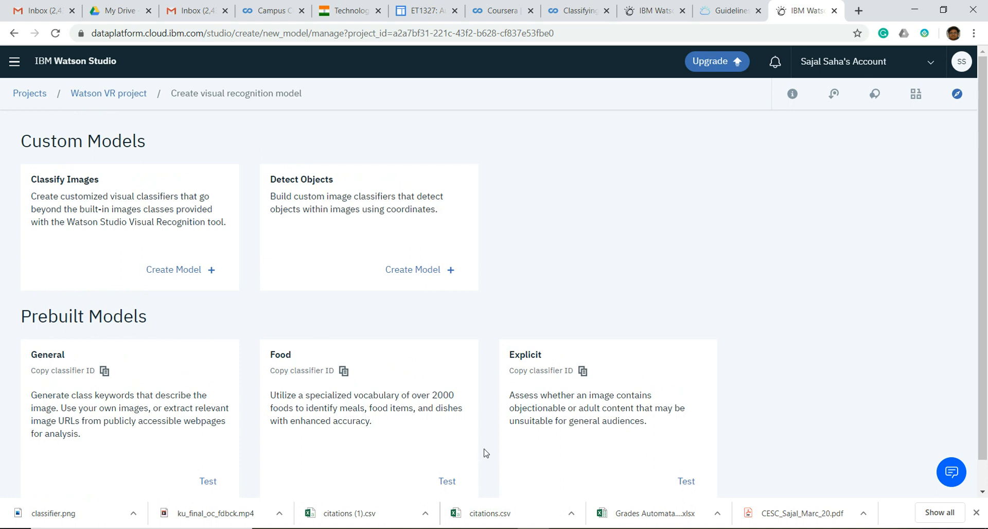
left_click(210, 273)
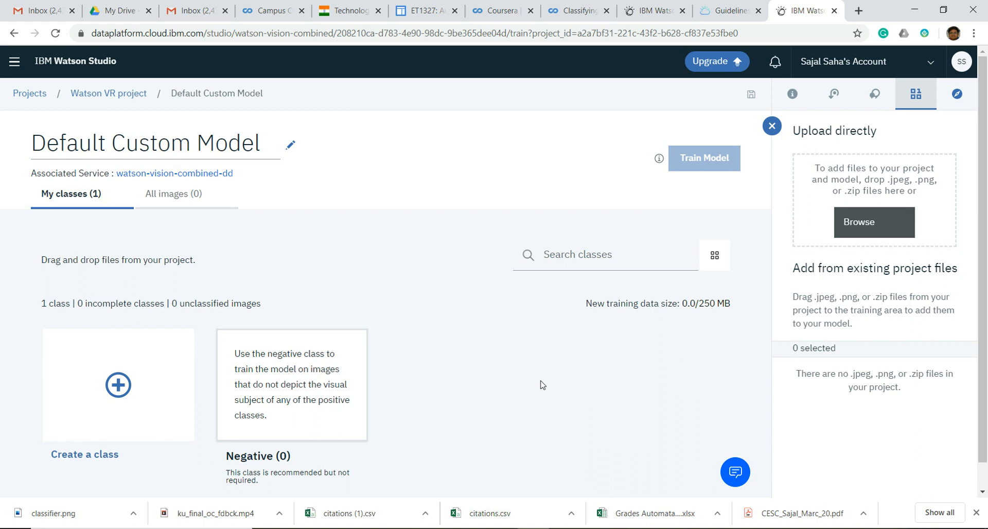
Switch to File Explorer and open the "Watson Visual recognition Project data set" folder in the Google Drive folder.
mouse_move(502, 528)
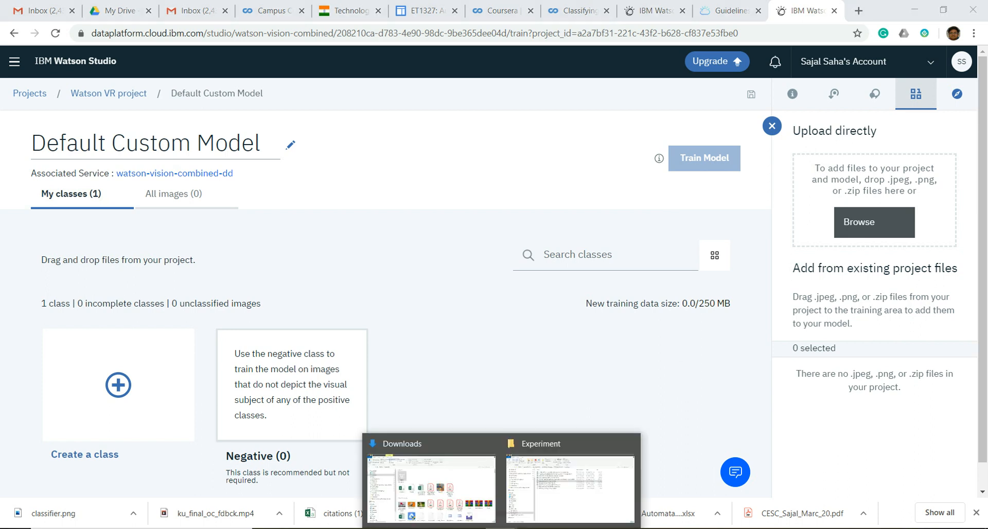
left_click(431, 489)
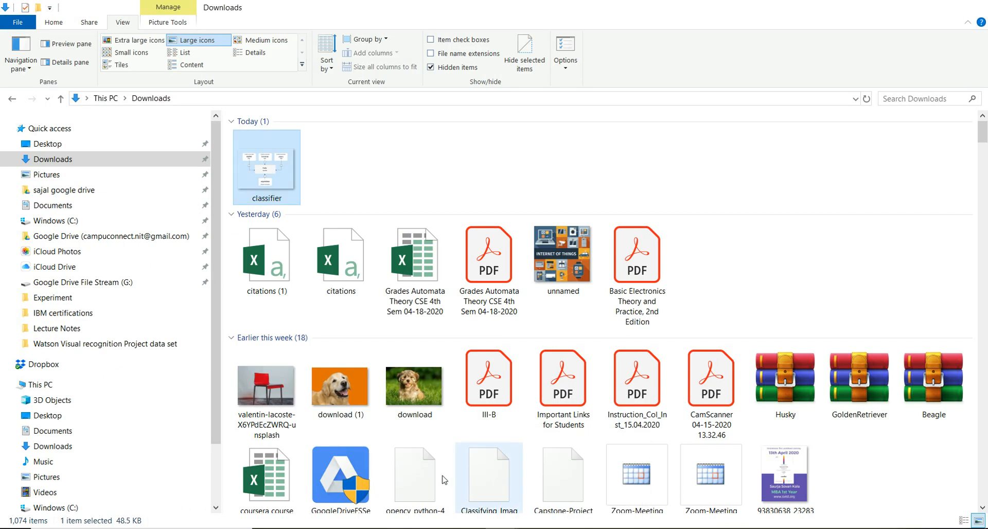
scroll(212, 325, "down", 2)
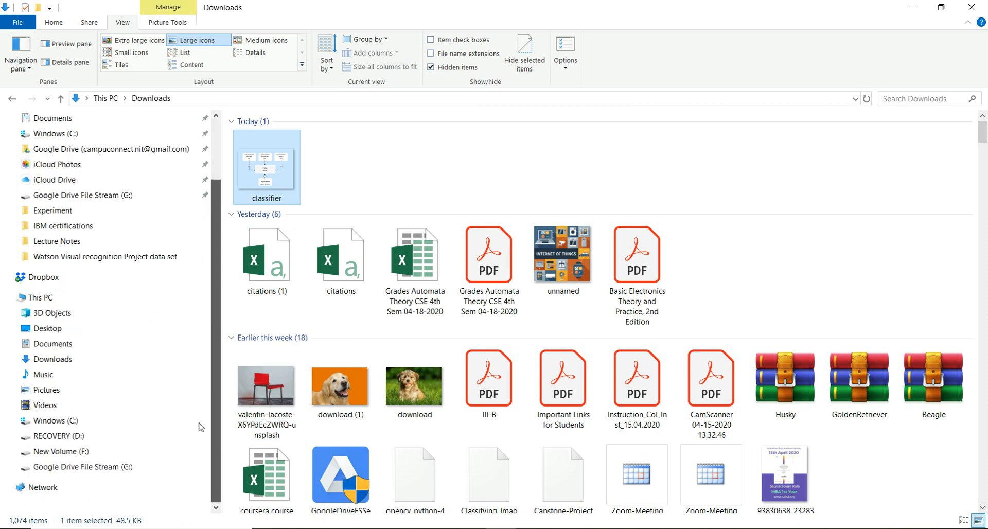
scroll(215, 371, "up", 2)
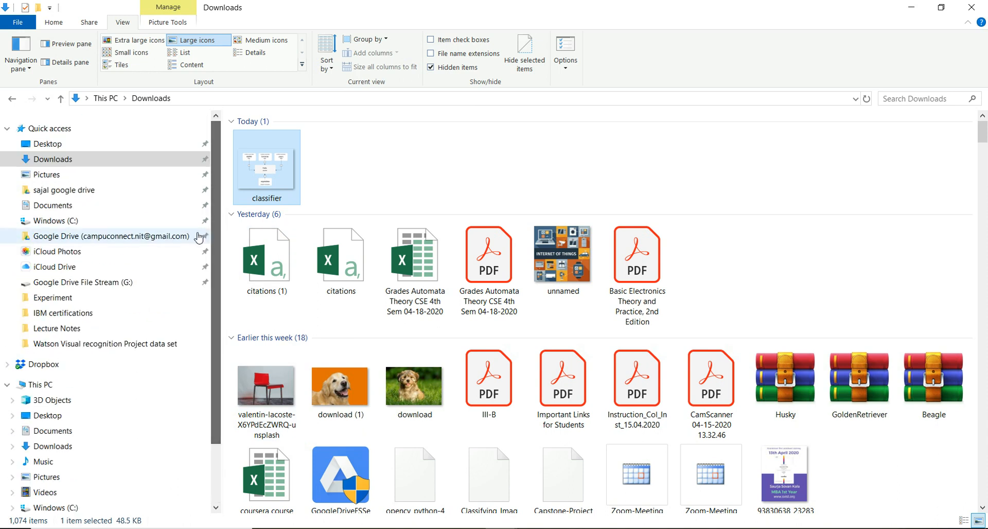
left_click(156, 239)
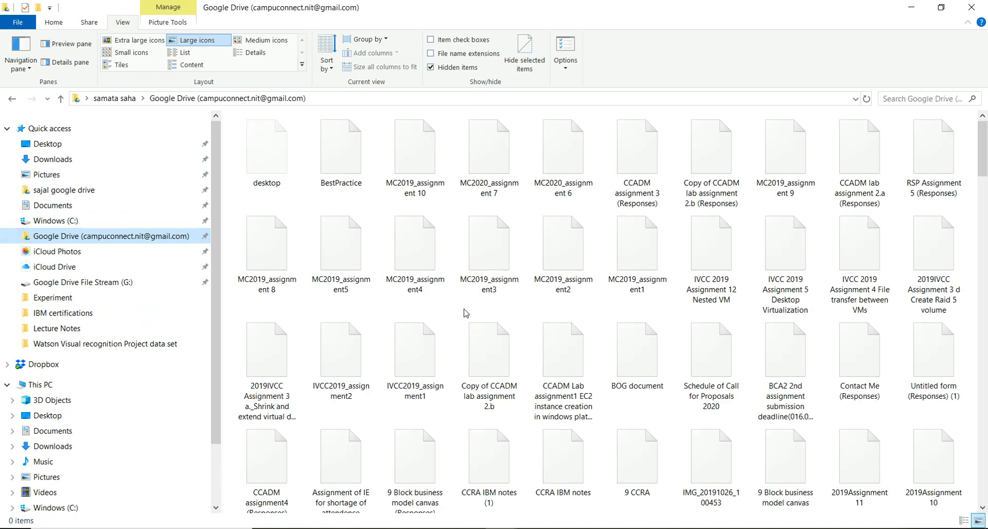
left_click_drag(983, 154, 985, 341)
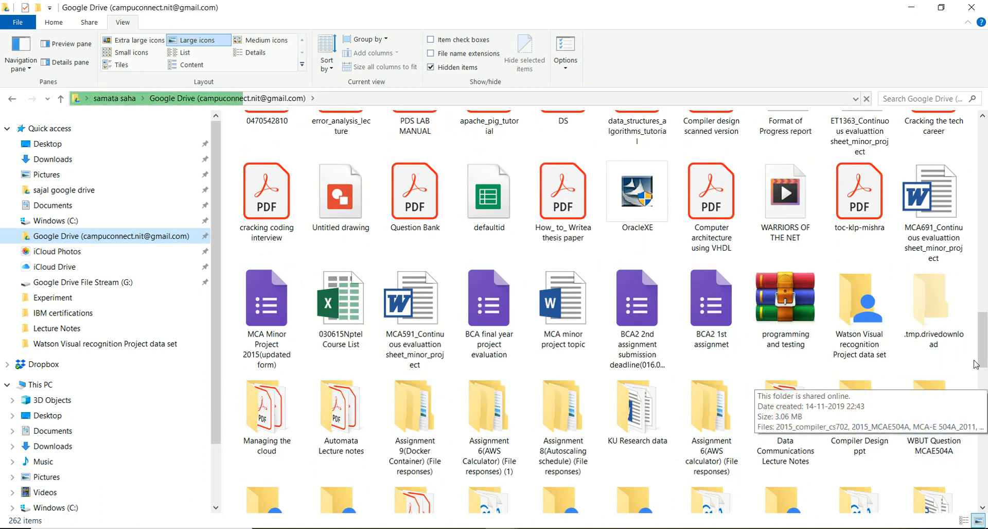
left_click_drag(984, 334, 984, 402)
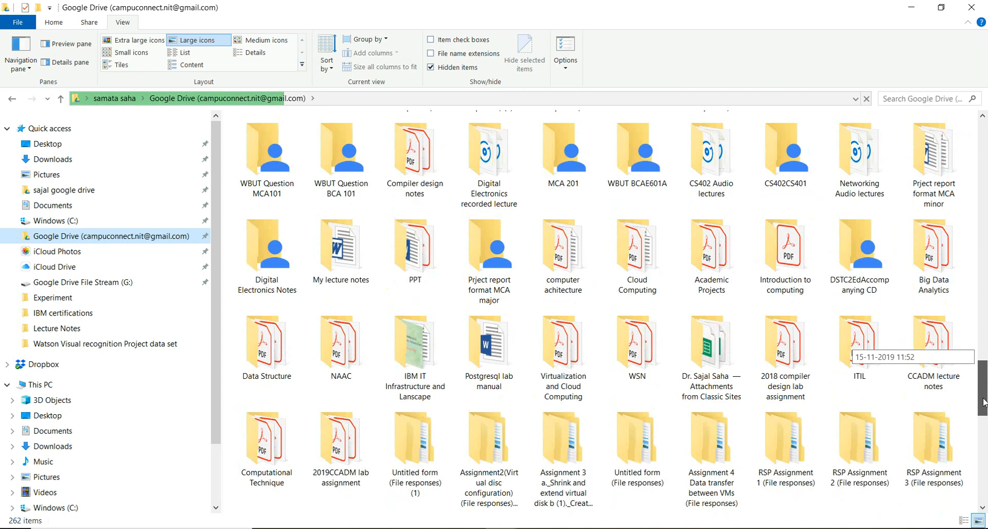
left_click(884, 264)
key("p")
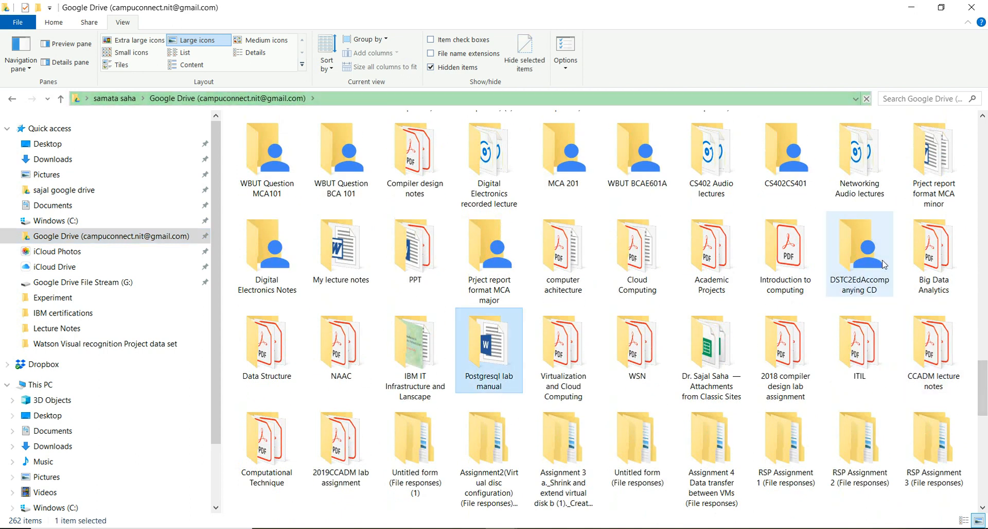
scroll(872, 286, "up", 5)
left_click(862, 350)
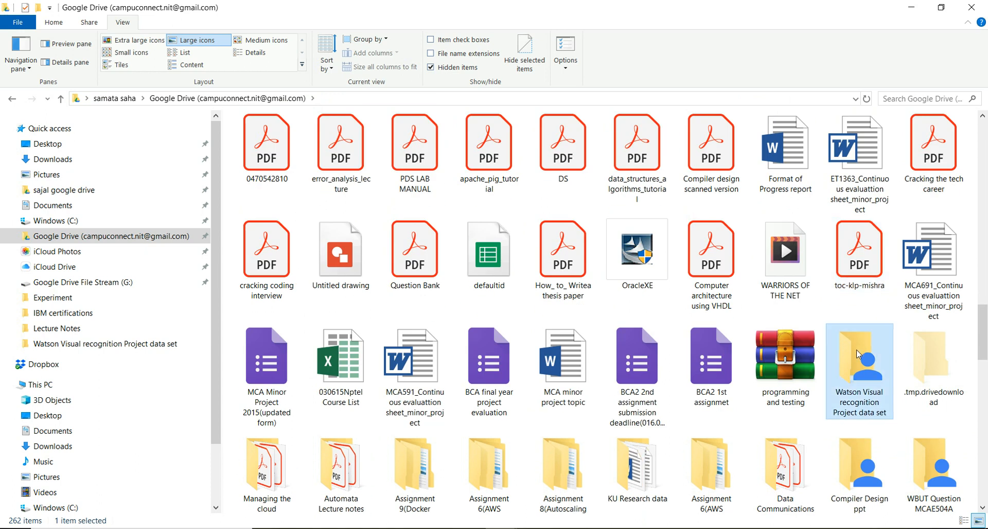
double_click(857, 354)
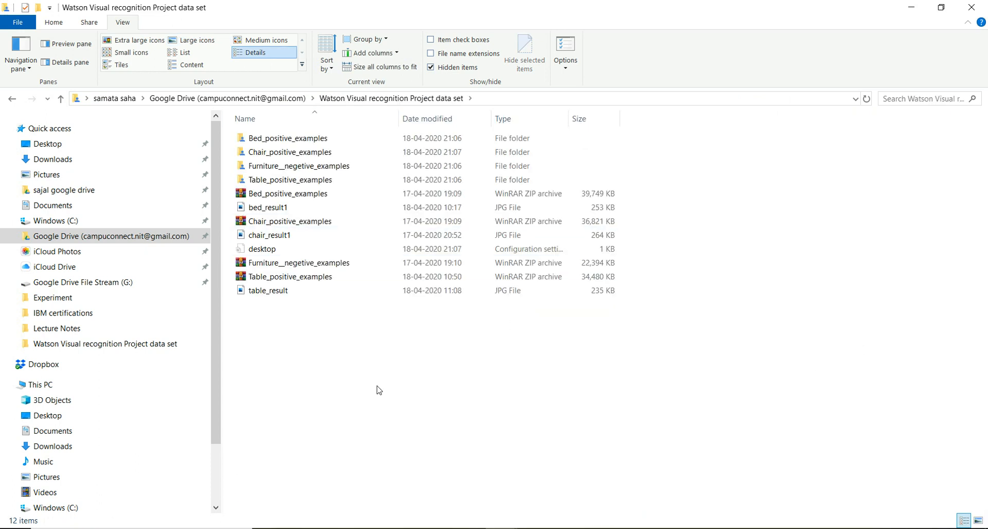
Examine the images in the Bed_positive_examples folder and return to the data set folder.
double_click(280, 138)
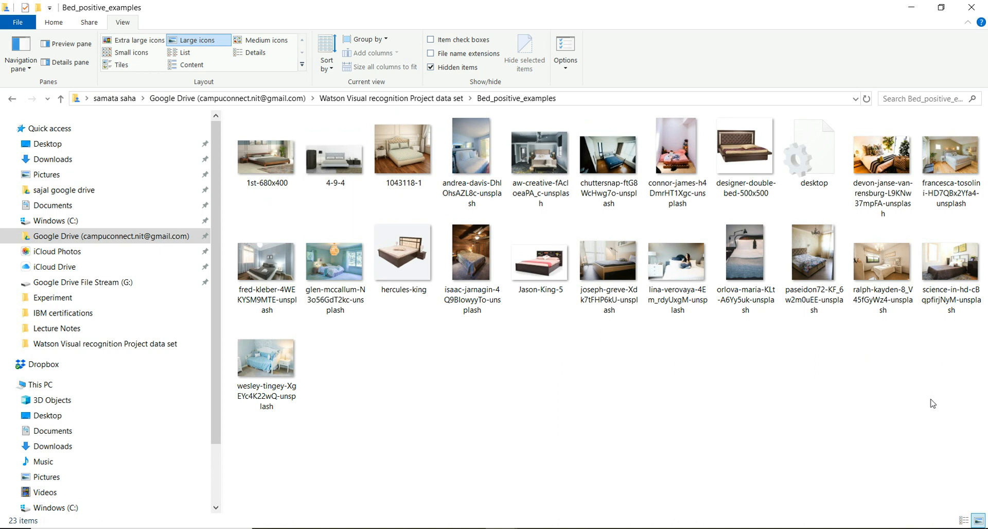
key("ctrl+a")
left_click(851, 452)
left_click(425, 155)
left_click(425, 98)
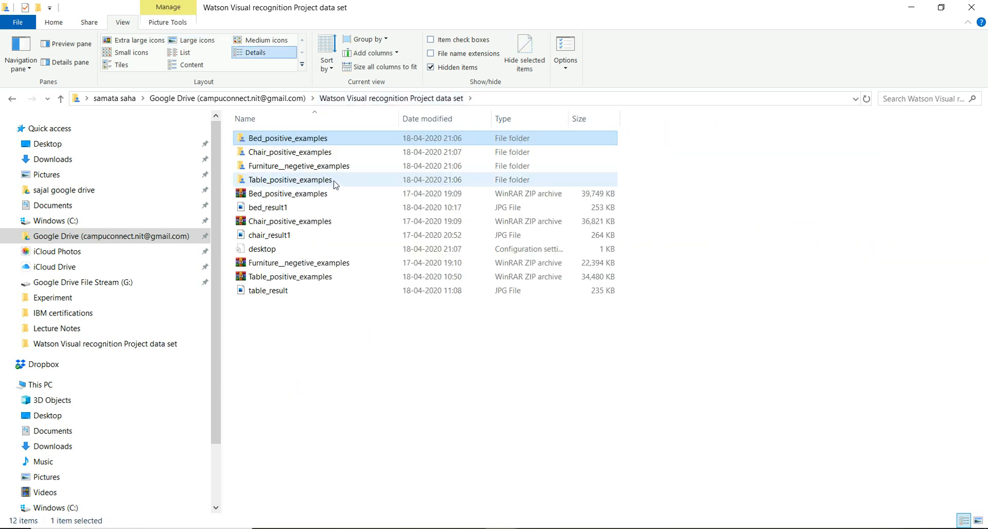
Examine the images in the Chair_positive_examples and Table_positive_examples folders, returning to the data set folder.
double_click(308, 151)
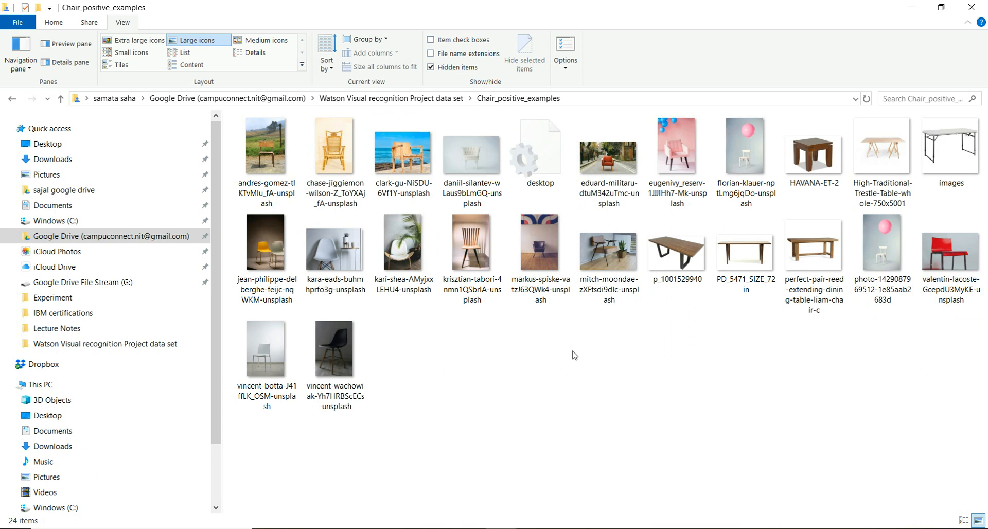
left_click(394, 98)
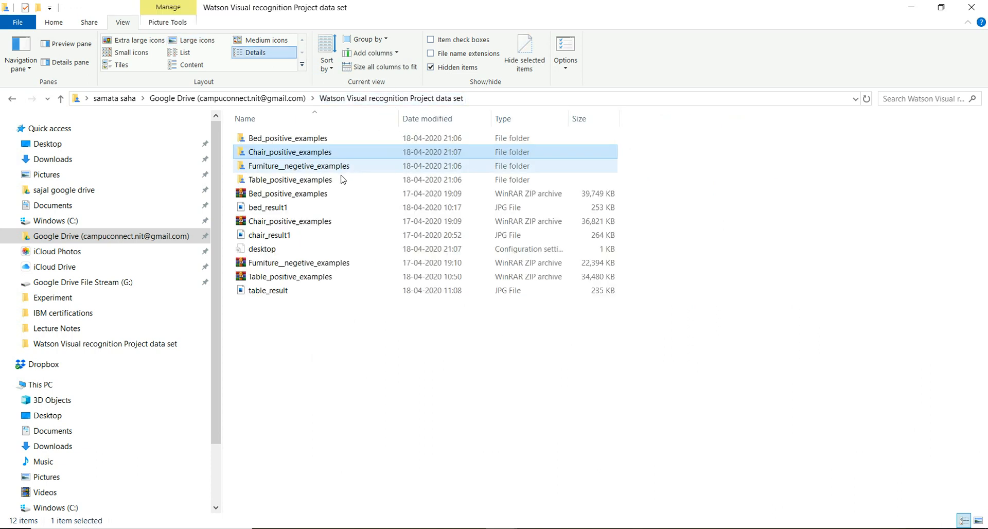
left_click(304, 180)
double_click(304, 180)
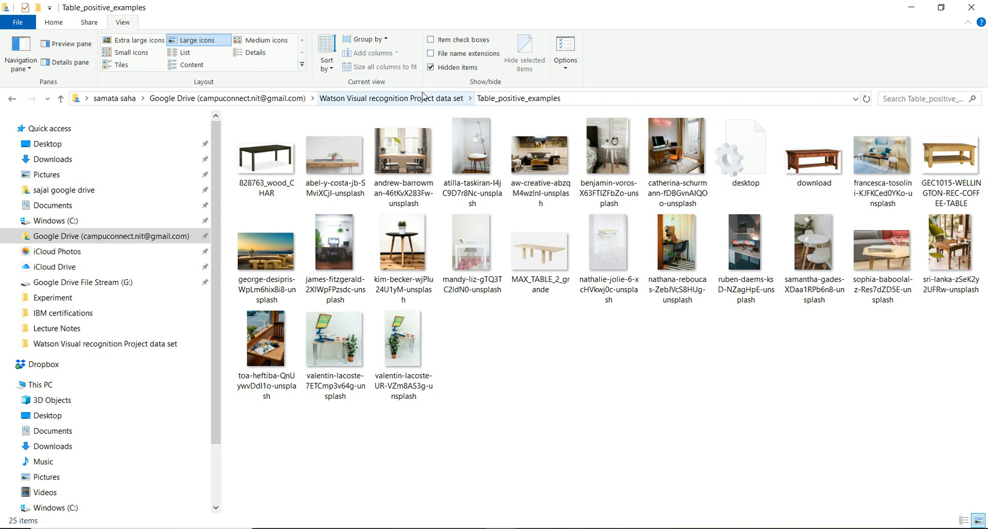
left_click(407, 99)
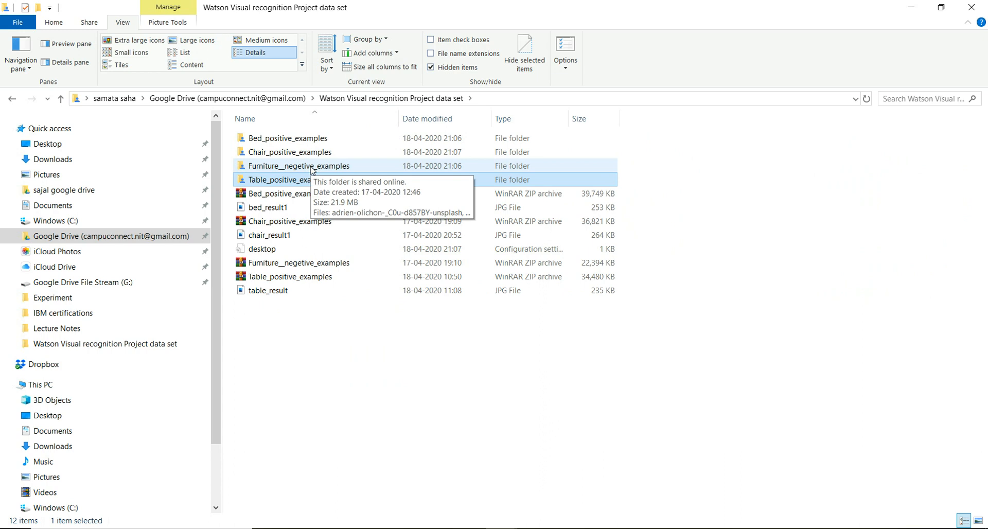
Examine the images in the Furniture__negetive_examples folder and switch back to the custom model in Watson Studio.
double_click(311, 166)
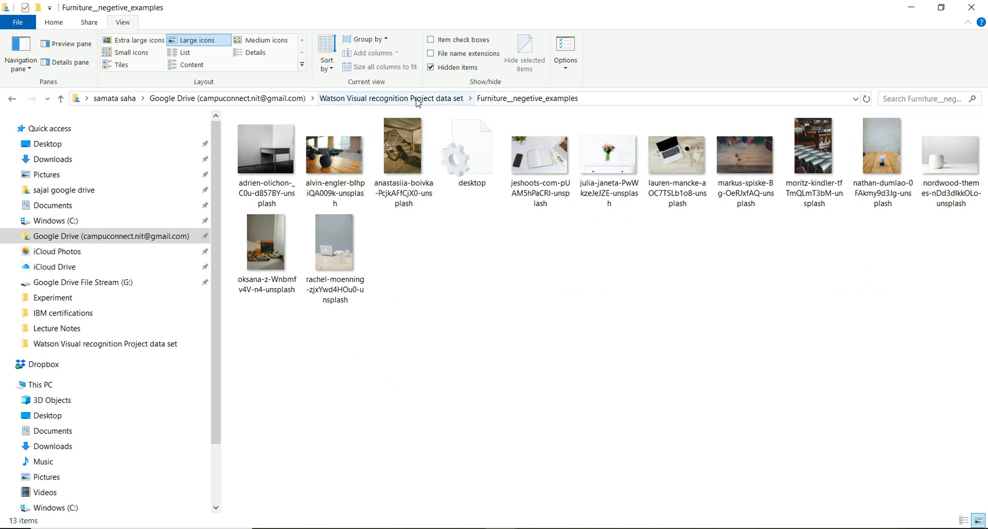
left_click(360, 99)
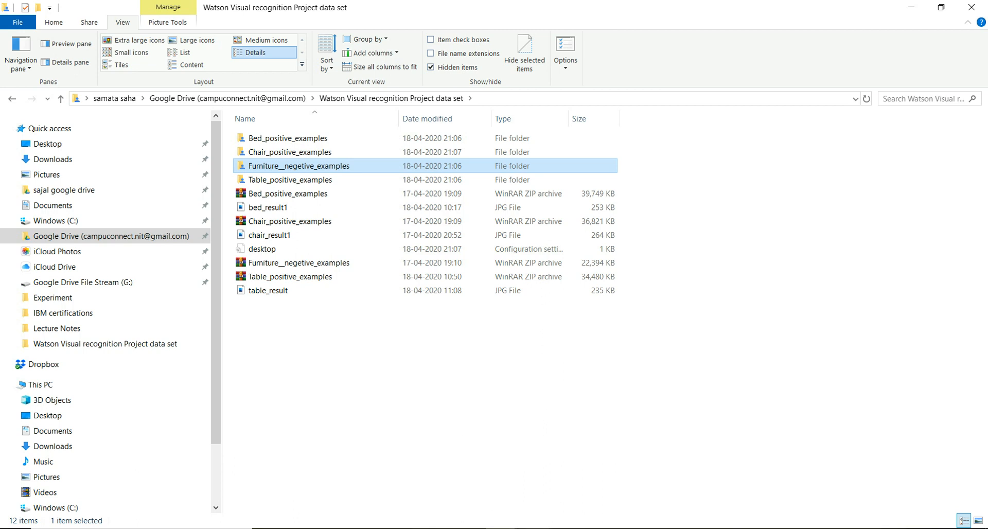
left_click(466, 372)
left_click(533, 528)
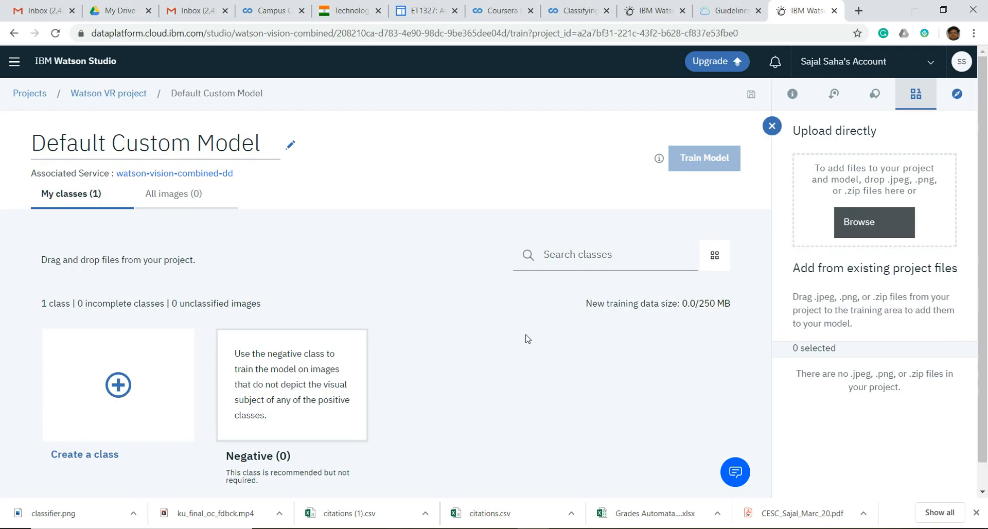
Open the file chooser for uploading training files directly to the custom model.
left_click(882, 231)
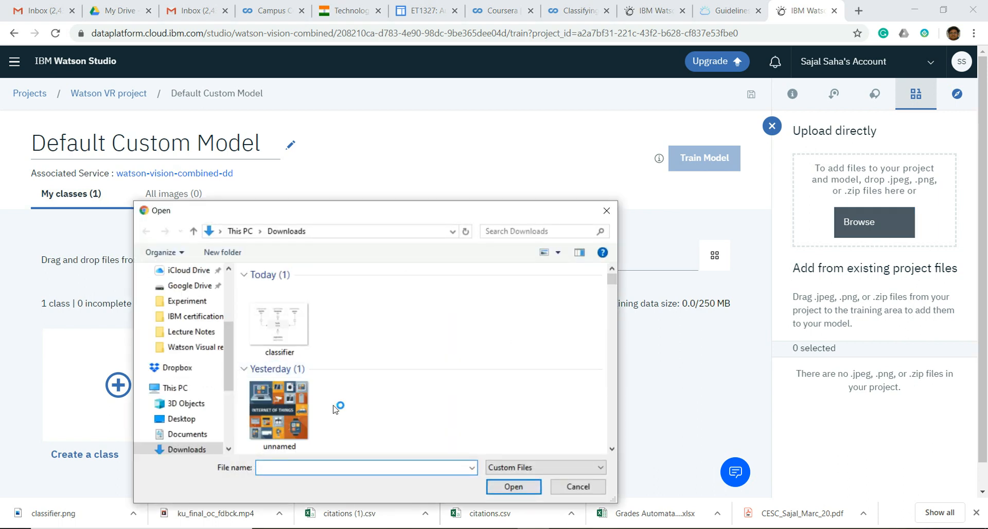
scroll(206, 345, "up", 3)
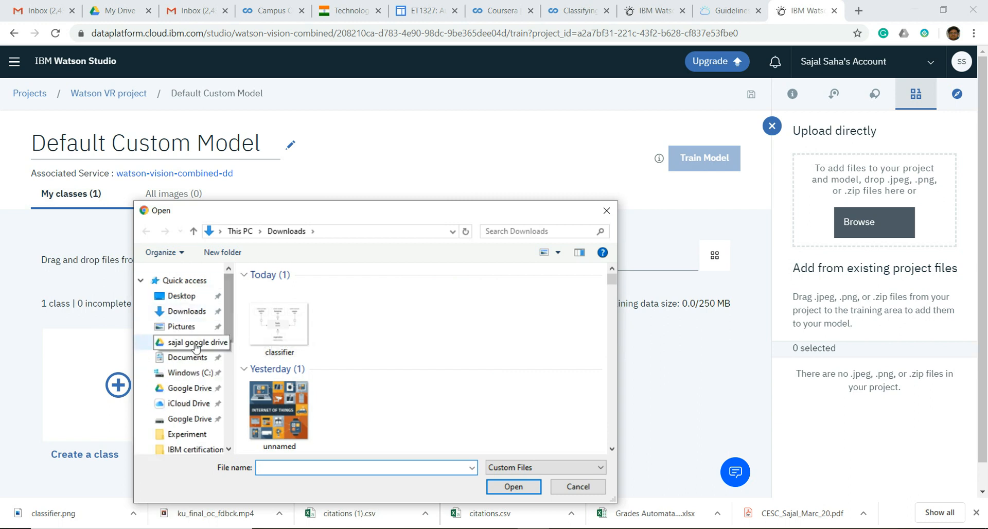
left_click(218, 348)
left_click(306, 369)
key("w")
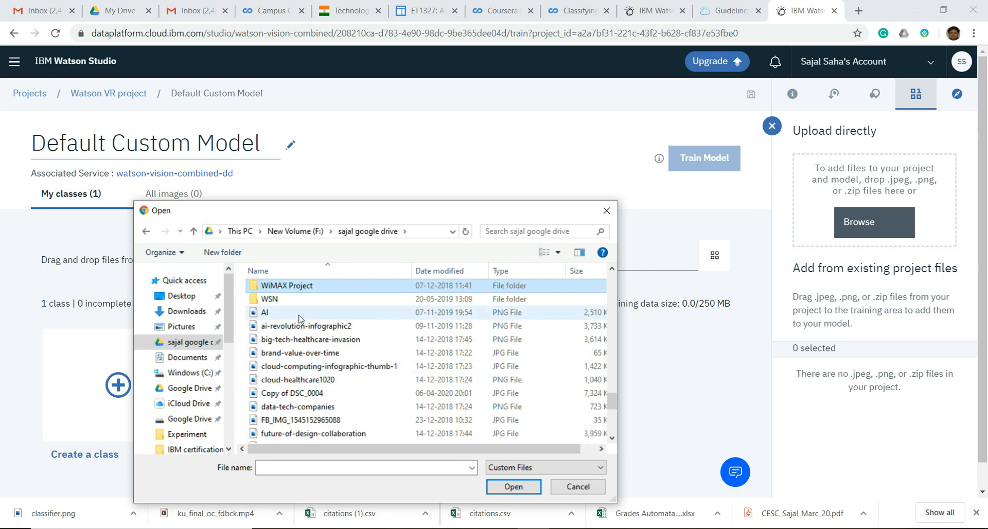
scroll(301, 345, "up", 3)
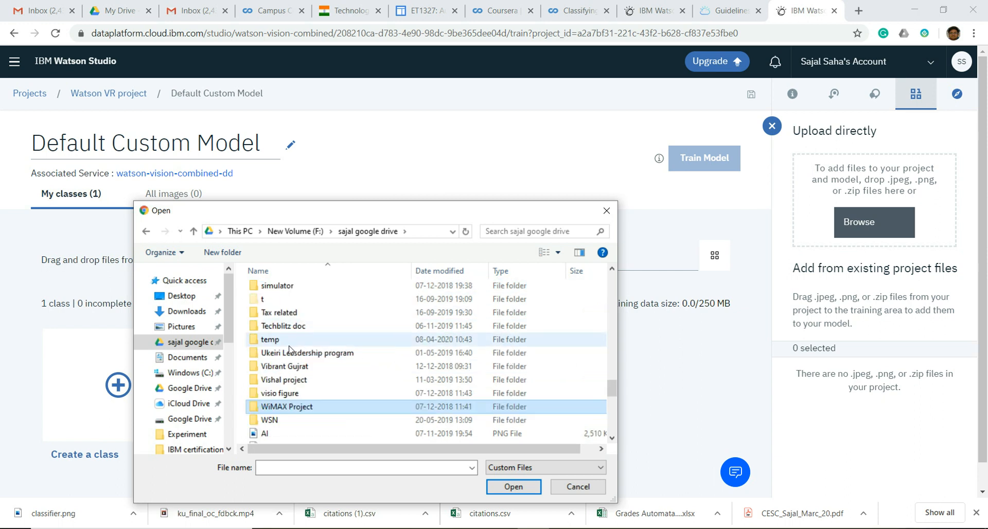
key("w")
key("w")
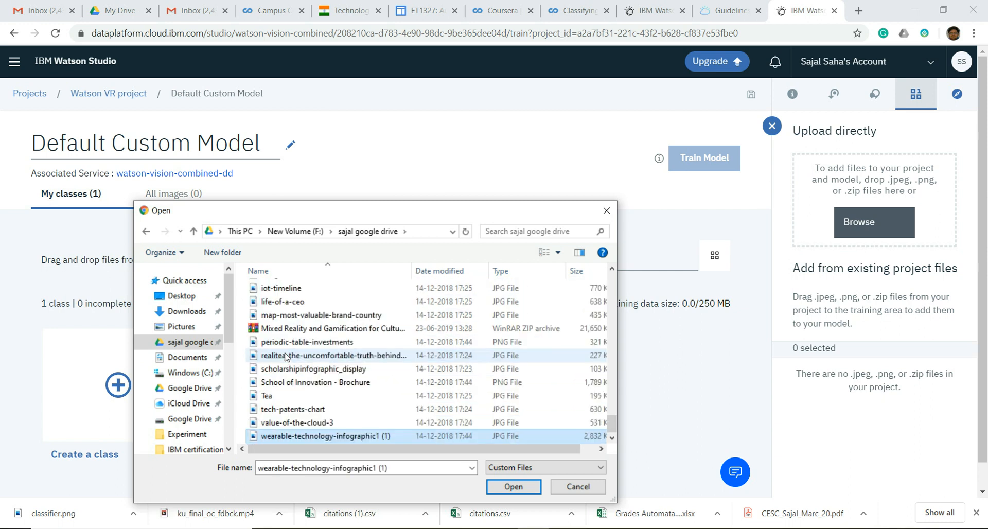
key("w")
key("w")
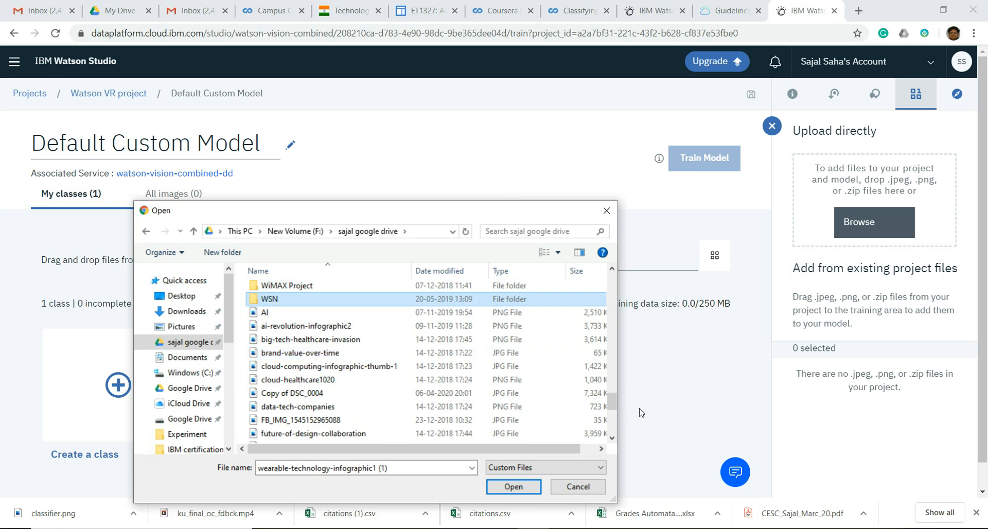
left_click_drag(613, 401, 595, 277)
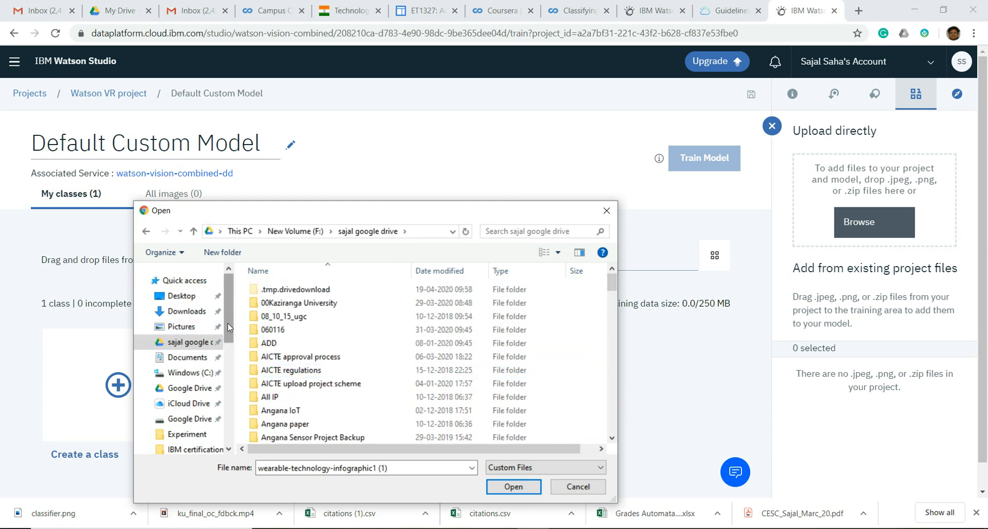
Browse the Google Drive folder and open the "Watson Visual recognition Project data set" folder.
left_click(165, 388)
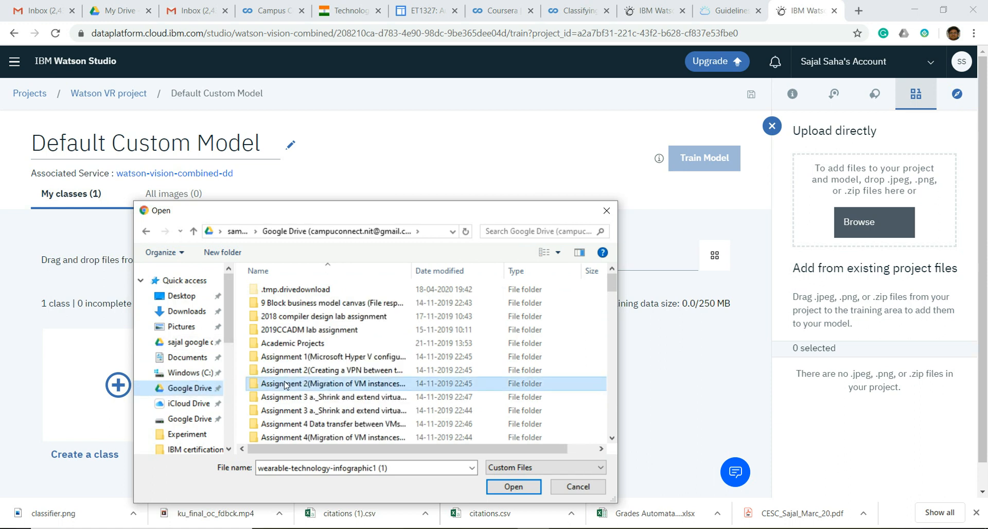
scroll(286, 385, "down", 10)
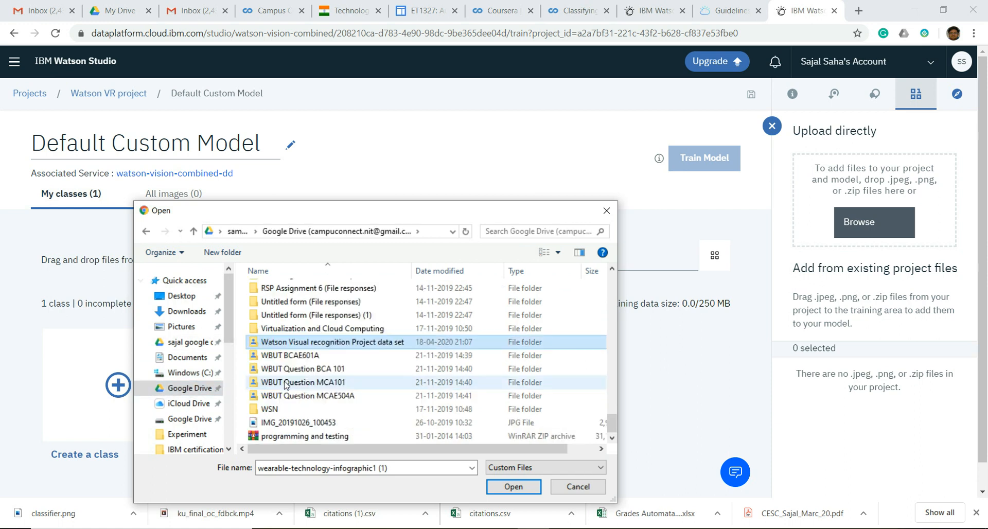
double_click(290, 344)
Upload the Bed_positive_examples, Chair_positive_examples, Furniture__negetive_examples and Table_positive_examples ZIP archives together and check the upload list.
left_click(292, 345)
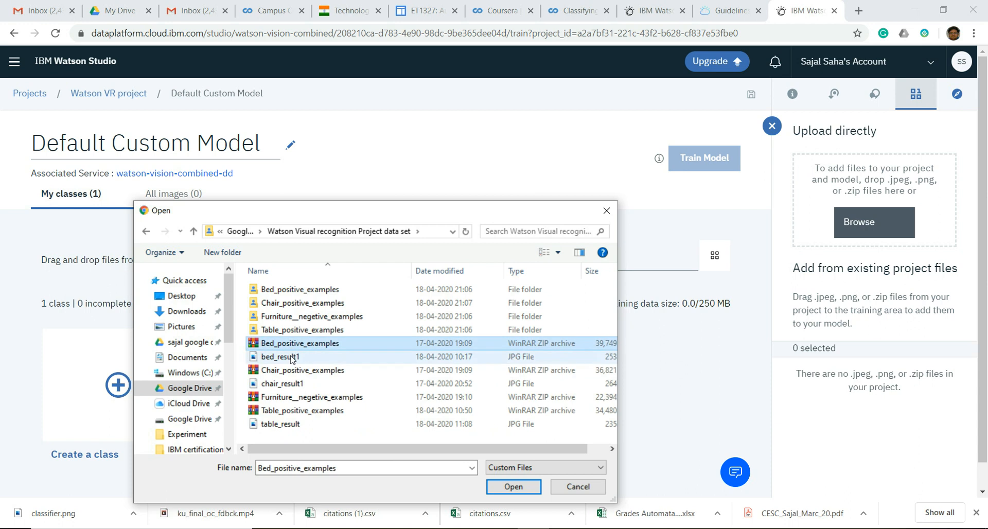
left_click(294, 370, "ctrl")
left_click(296, 397, "ctrl")
left_click(298, 415, "ctrl")
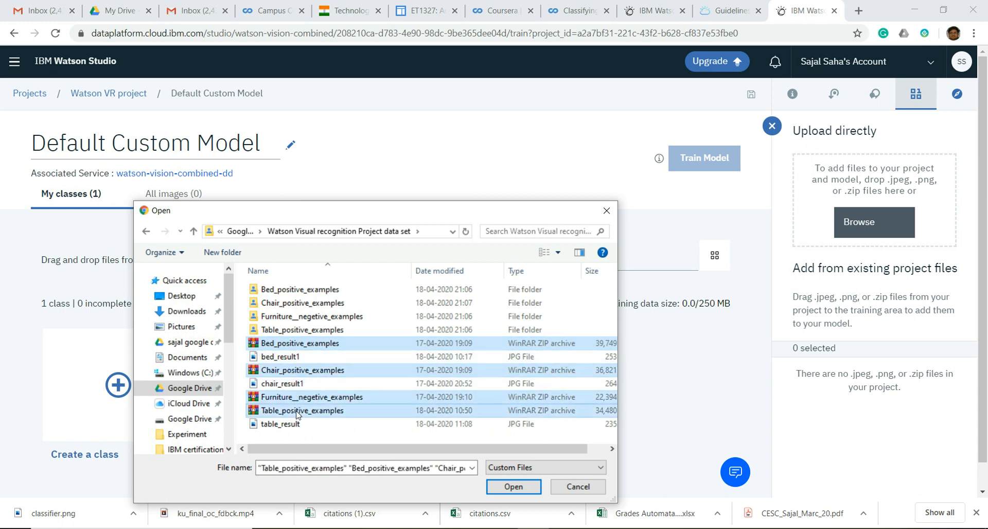
left_click(522, 491)
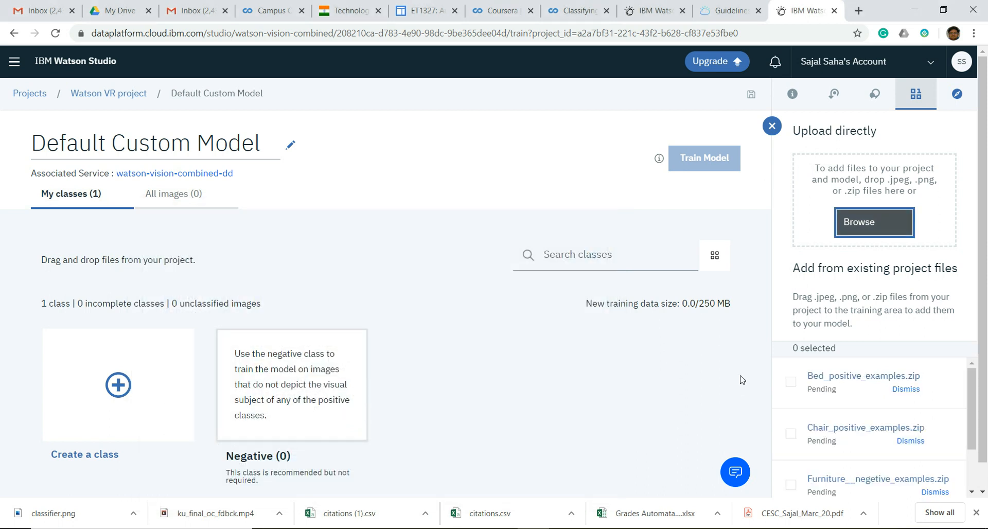
left_click_drag(969, 392, 969, 438)
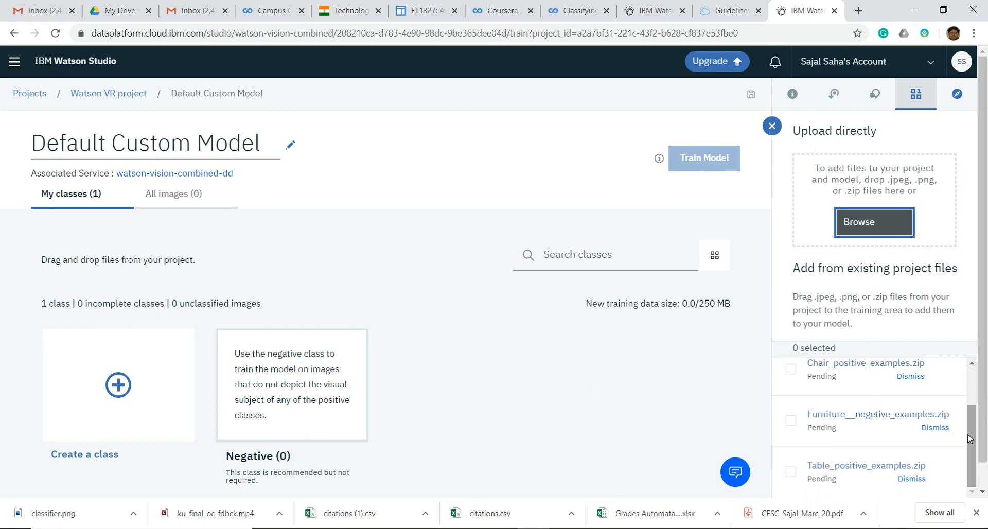
left_click(829, 528)
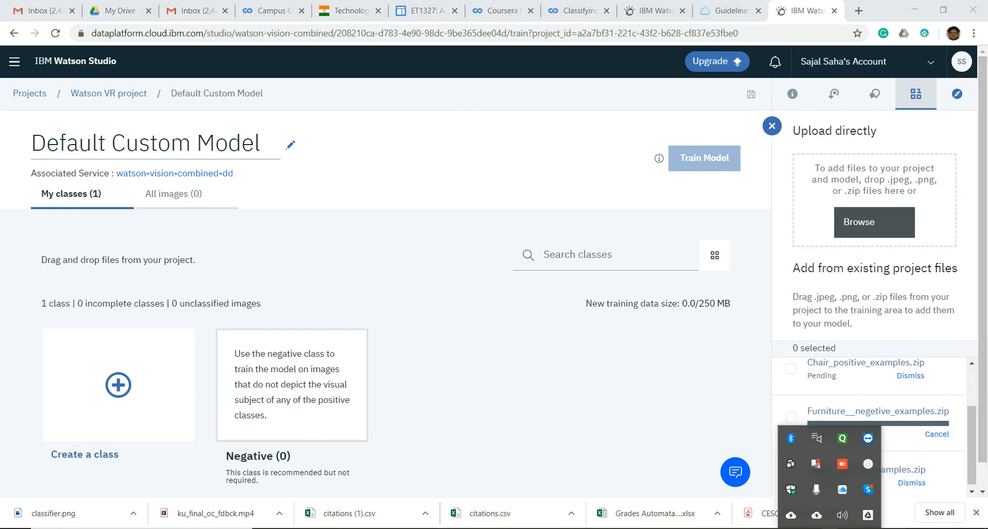
left_click(649, 414)
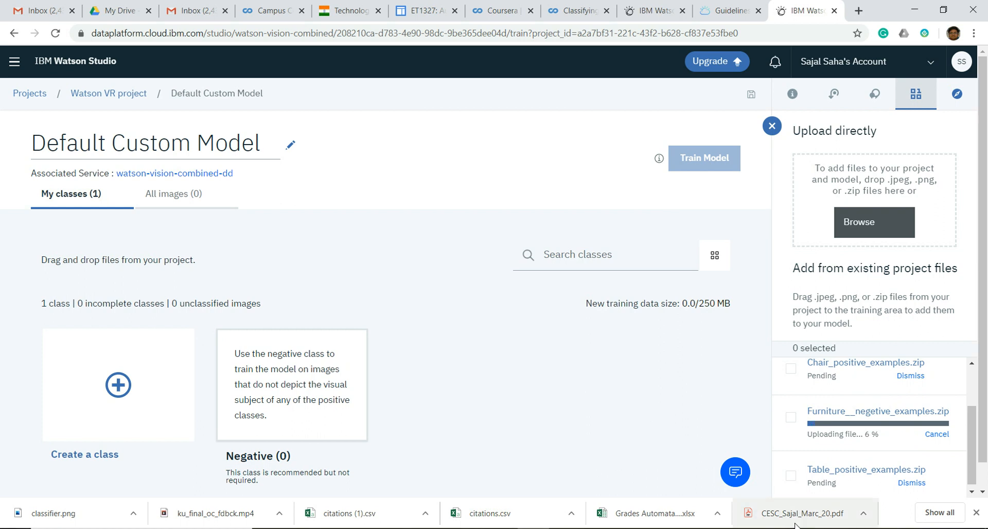
left_click(829, 528)
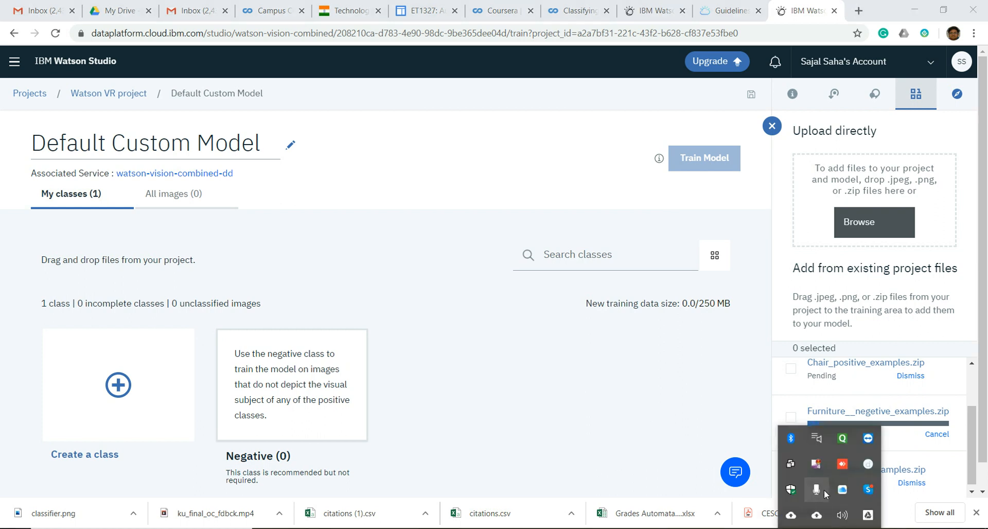
right_click(821, 470)
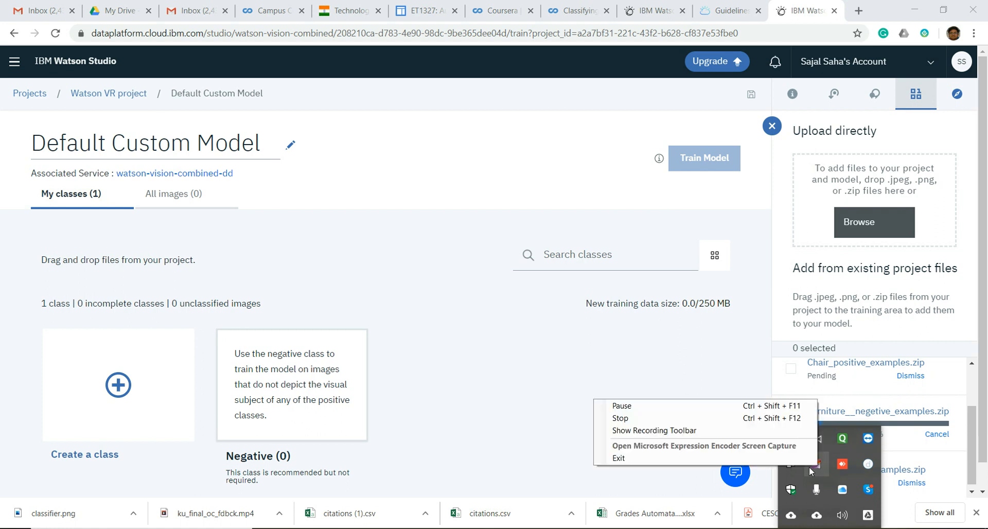
left_click(751, 407)
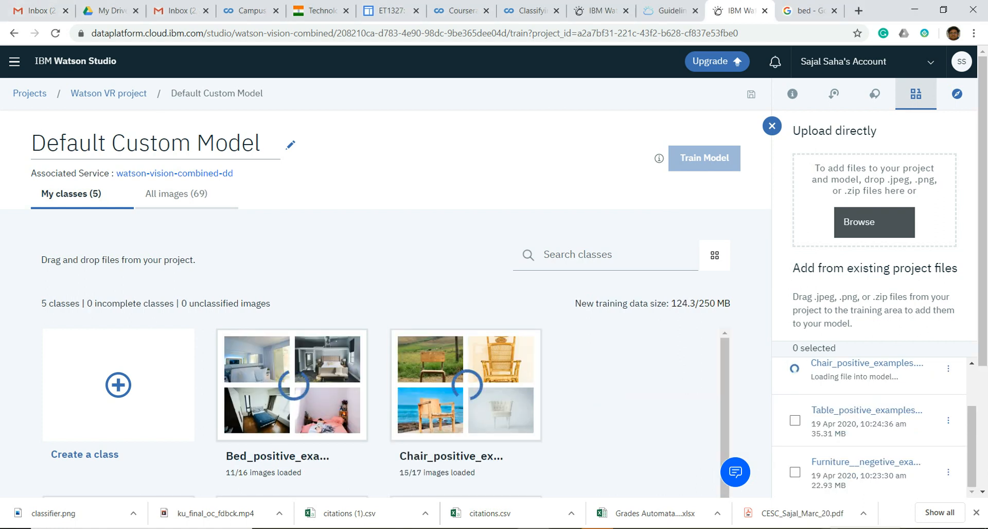
left_click(829, 528)
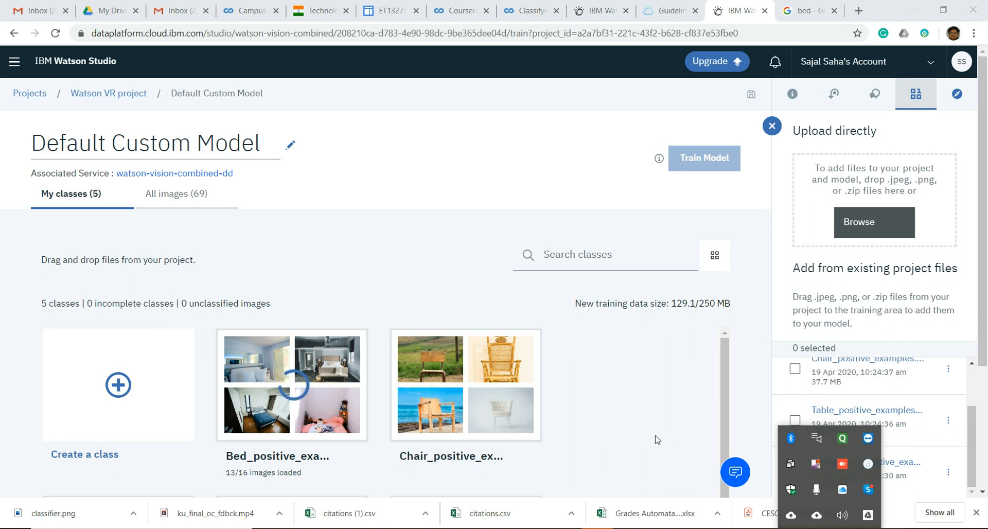
left_click(629, 430)
scroll(633, 427, "down", 1)
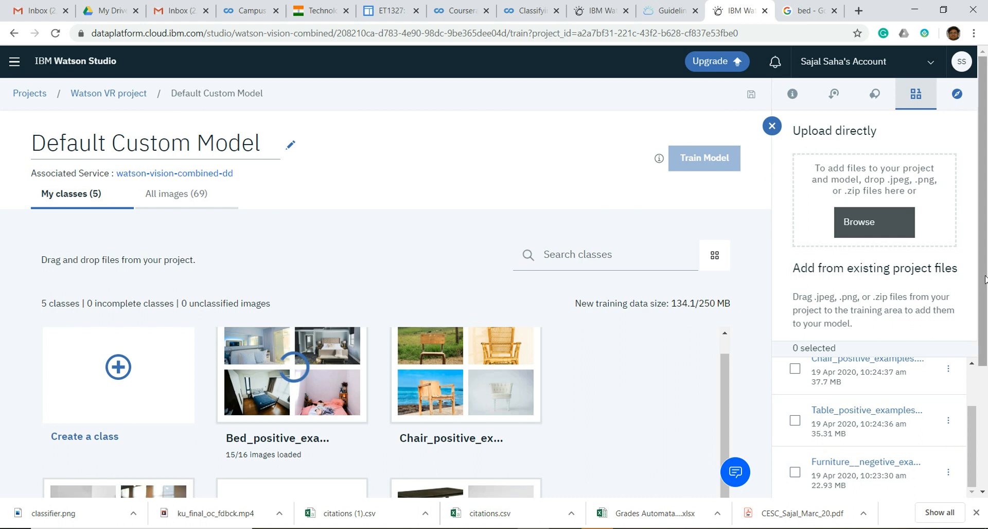
scroll(638, 369, "down", 3)
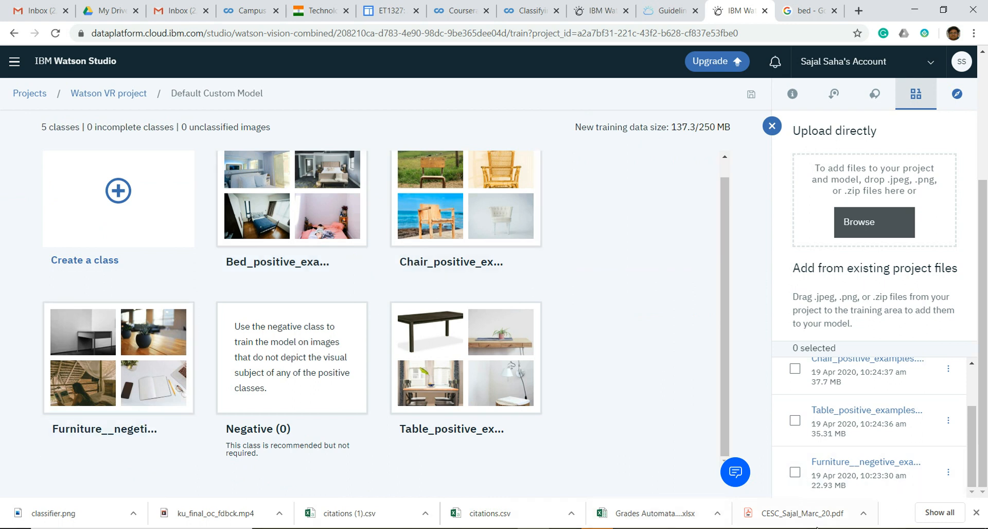
left_click(829, 528)
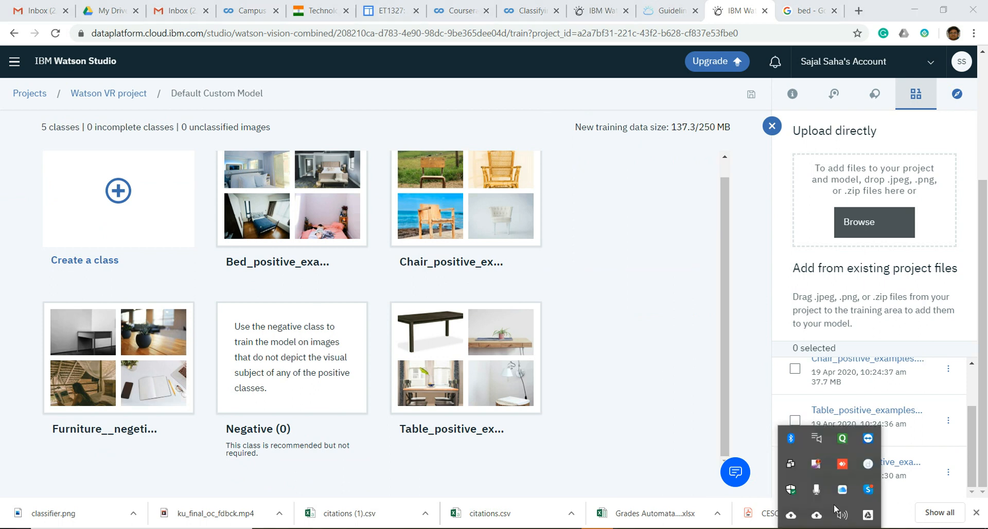
right_click(819, 464)
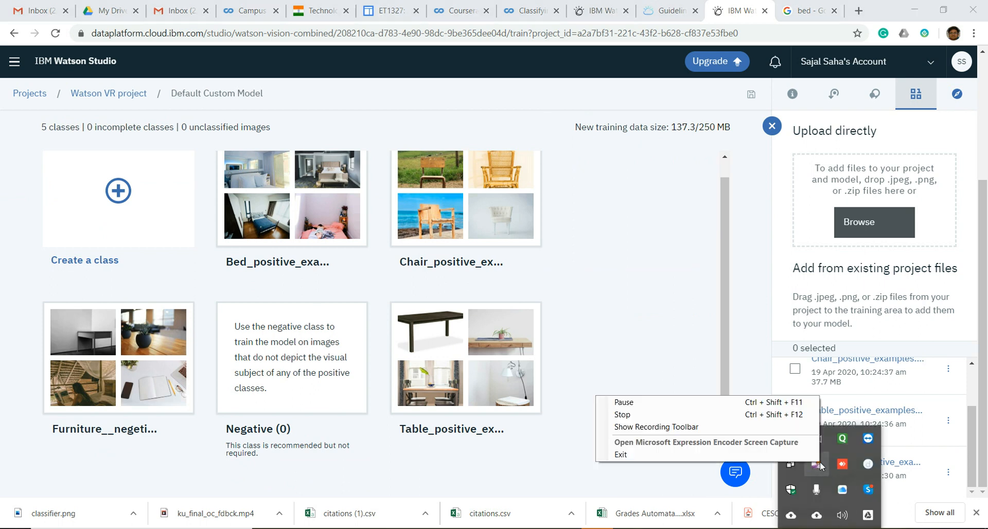
left_click(728, 402)
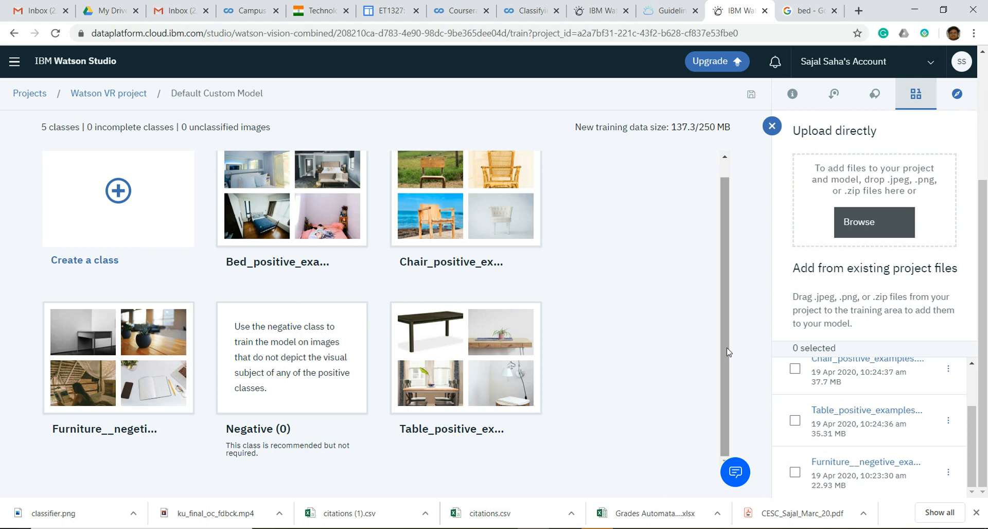
Examine the images in the Bed_positive_examples class and return to the overview of all classes.
scroll(463, 314, "up", 1)
left_click(278, 238)
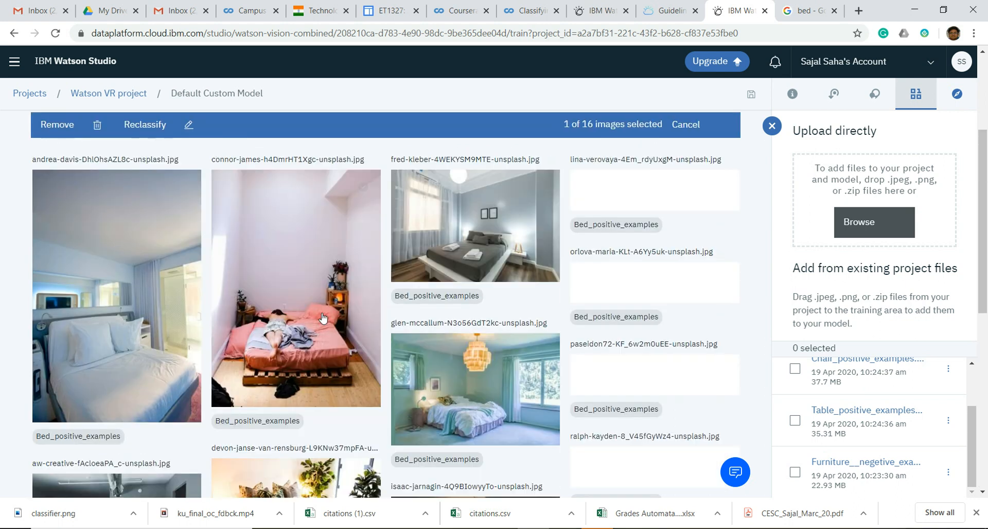
scroll(674, 405, "down", 3)
scroll(674, 405, "down", 5)
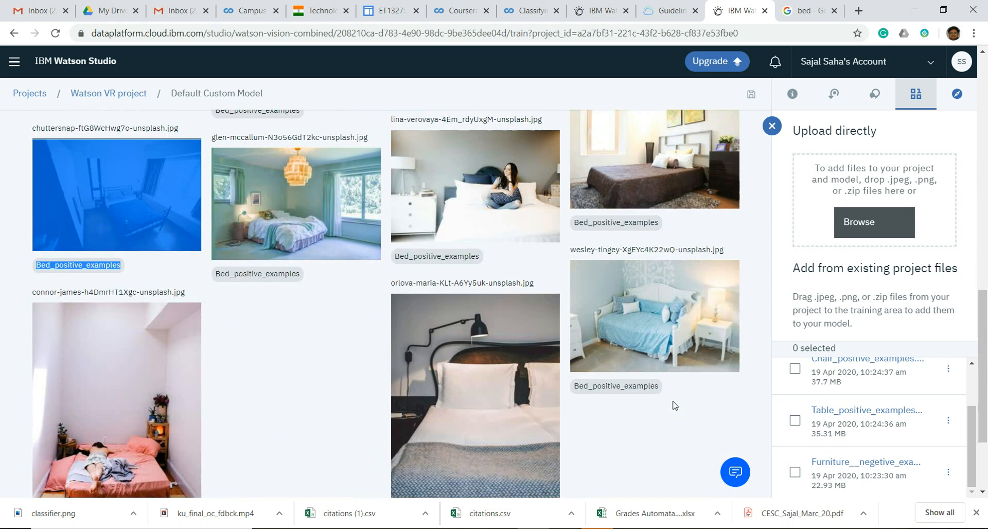
scroll(674, 405, "up", 10)
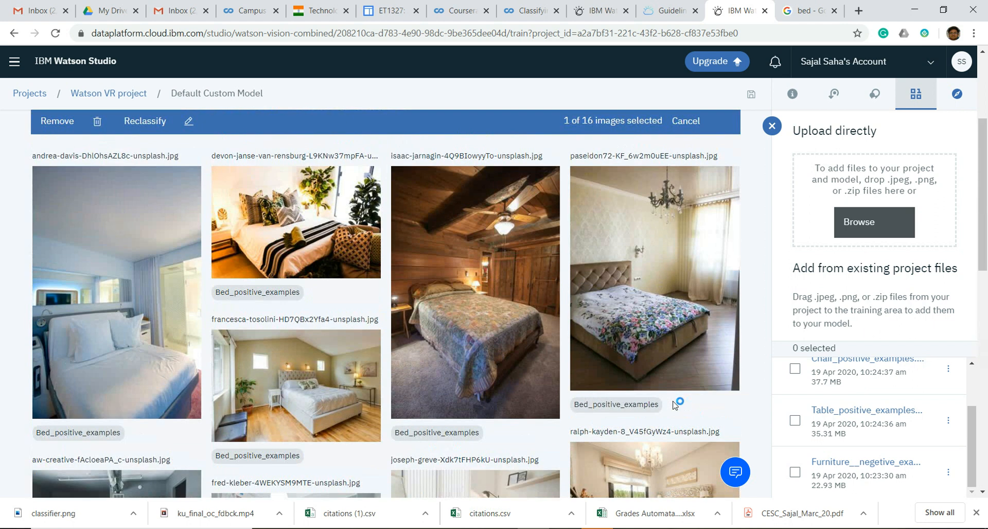
scroll(674, 405, "down", 5)
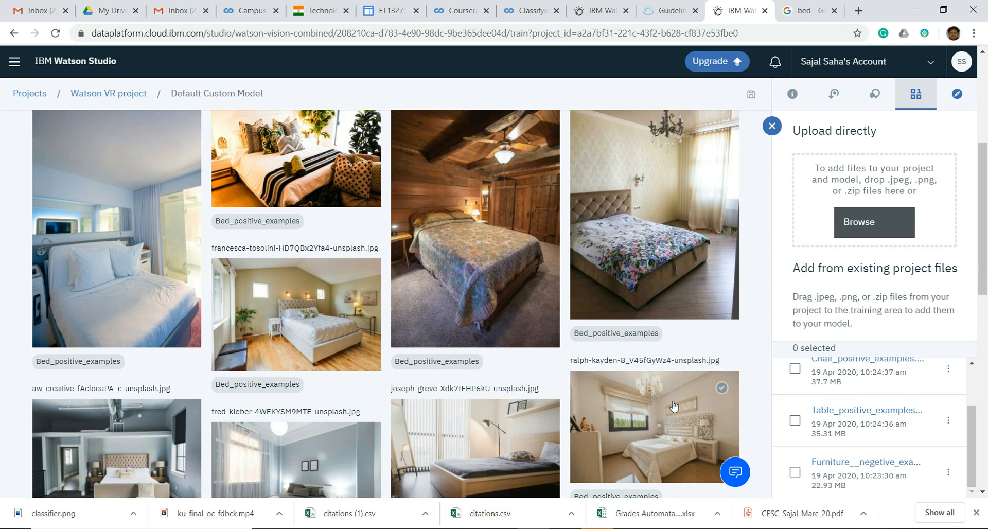
scroll(674, 407, "down", 4)
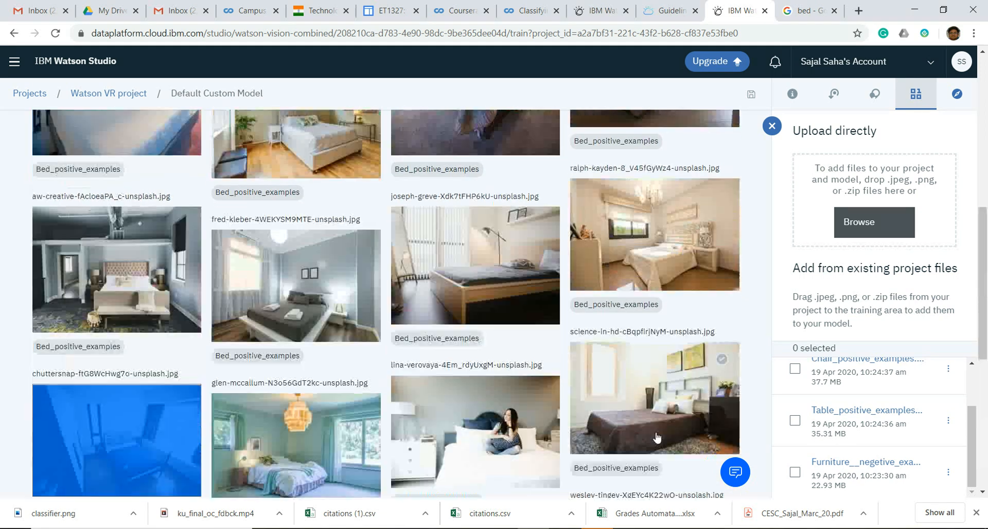
left_click(656, 438)
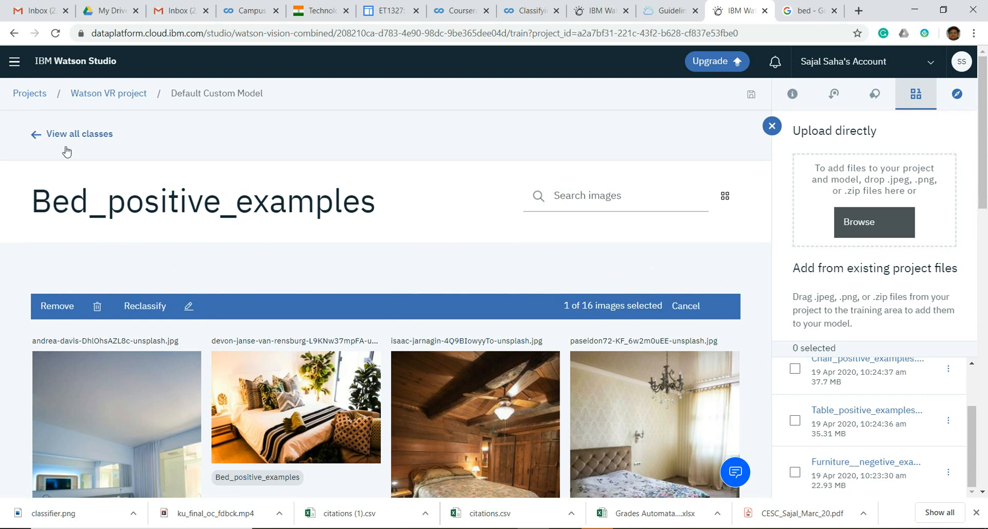
left_click(37, 135)
Open the Chair_positive_examples class and examine its images down to the end of the list.
scroll(717, 412, "down", 1)
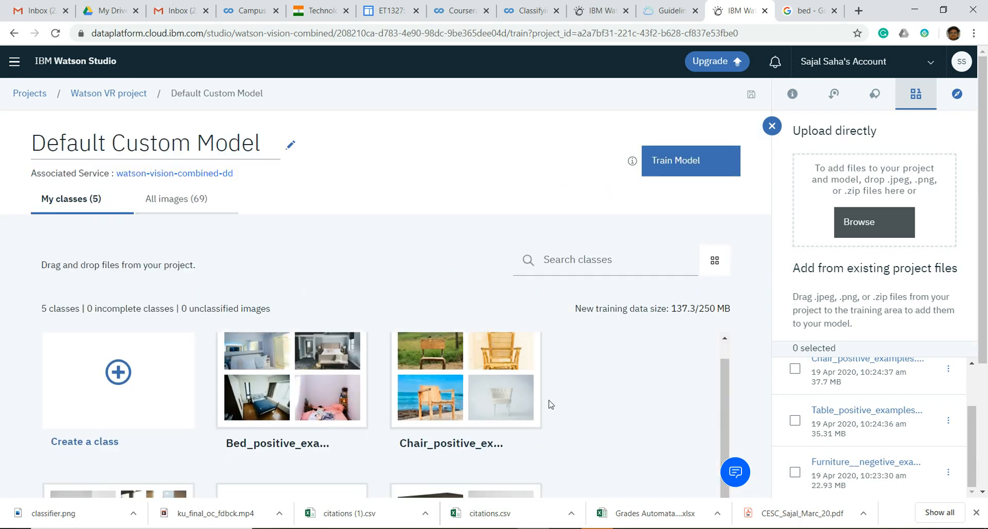
scroll(986, 411, "down", 3)
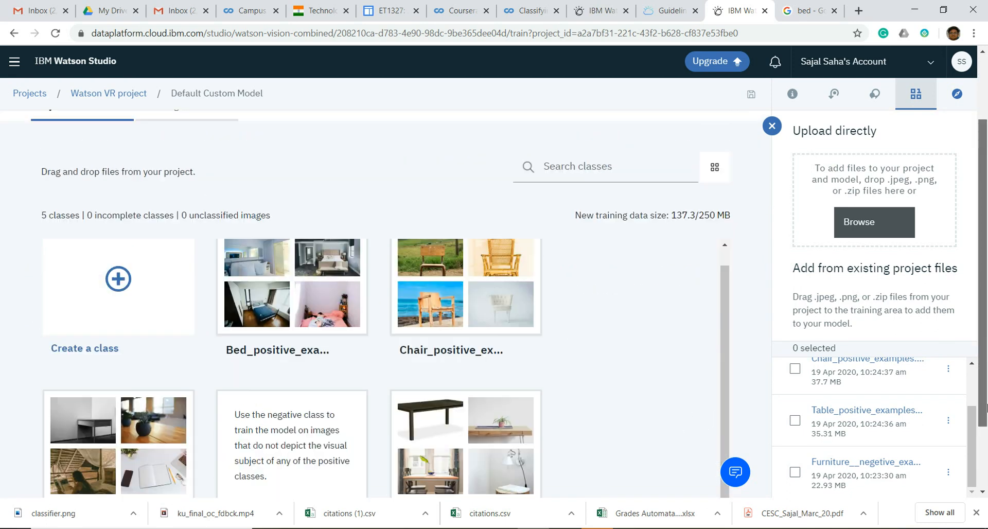
scroll(986, 412, "up", 3)
left_click(429, 278)
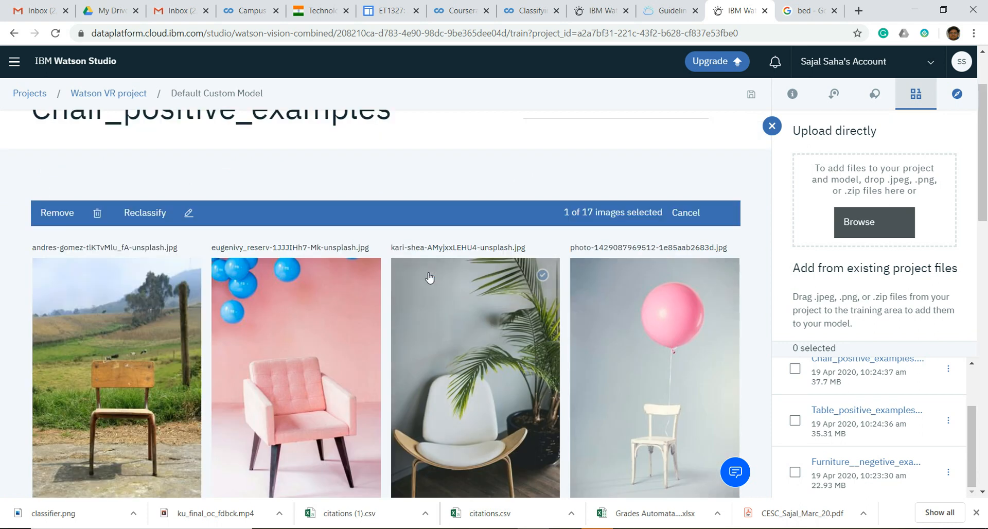
scroll(432, 419, "down", 6)
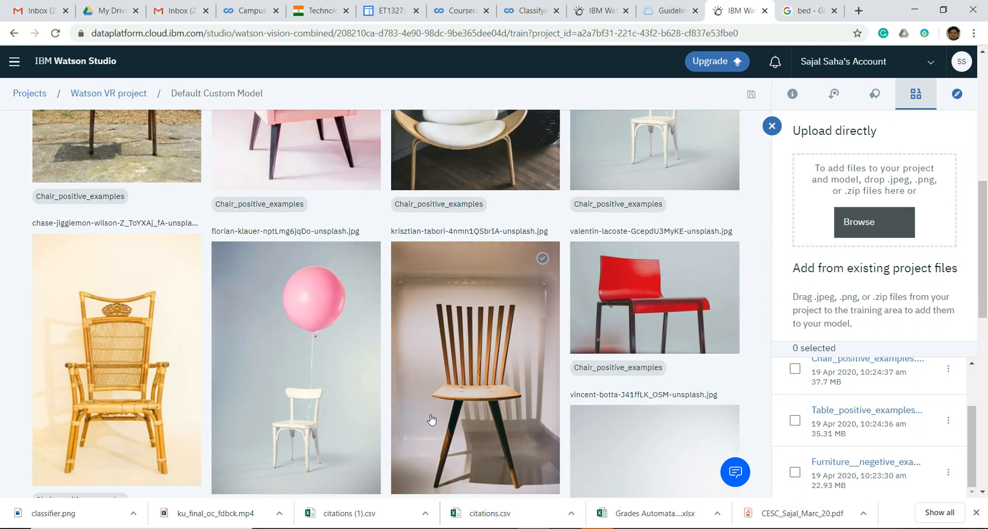
scroll(431, 419, "down", 11)
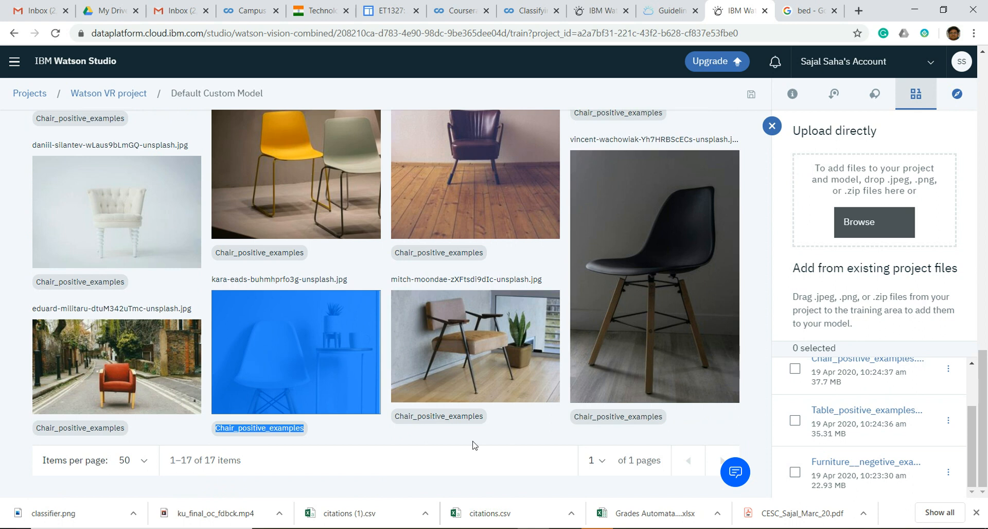
Go back to all classes, examine the images in the Furniture__negetive_examples class, and return to the class overview.
scroll(521, 471, "up", 17)
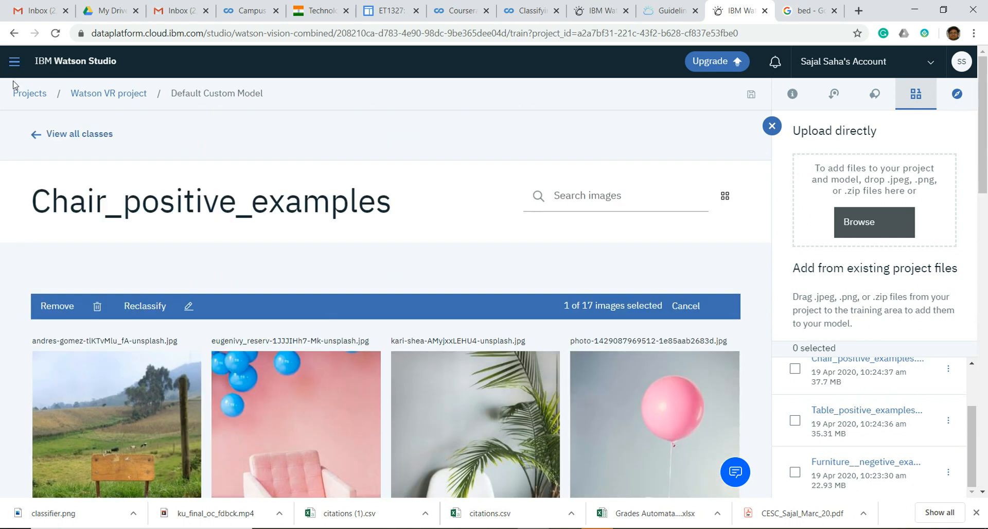
left_click(34, 134)
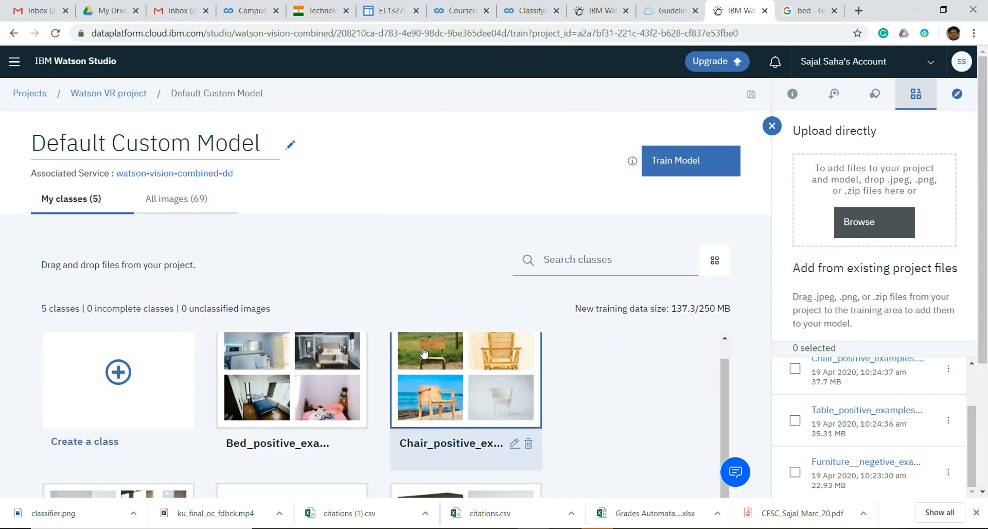
scroll(982, 344, "down", 3)
scroll(982, 344, "down", 1)
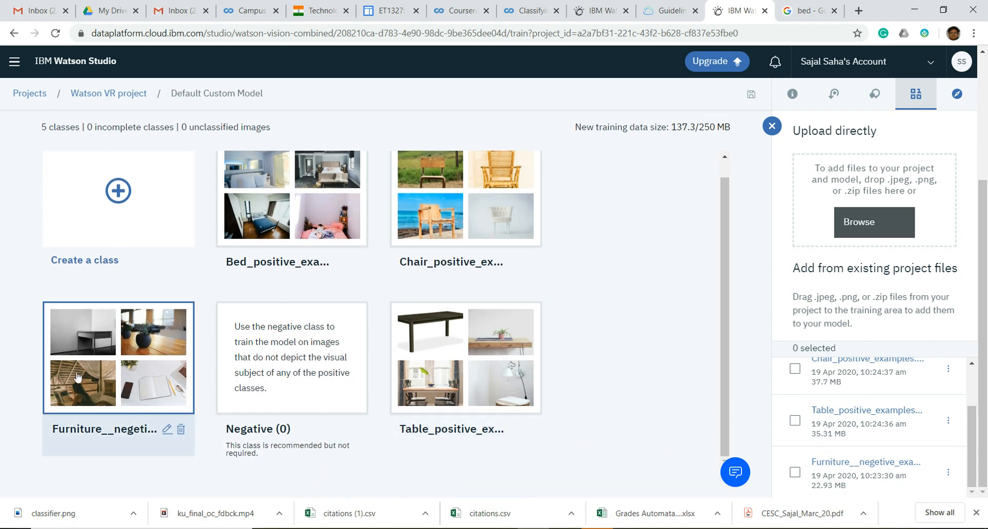
left_click(117, 367)
scroll(340, 361, "down", 8)
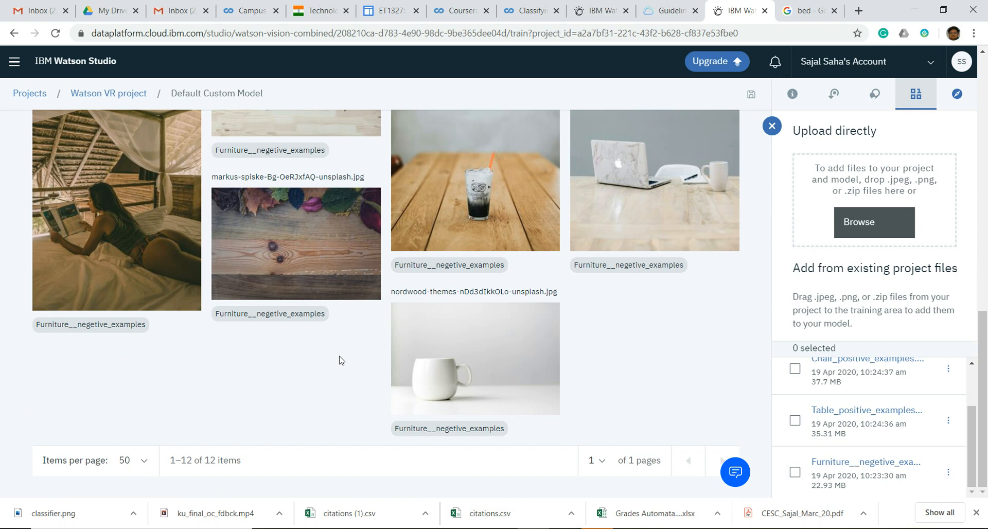
scroll(363, 373, "up", 10)
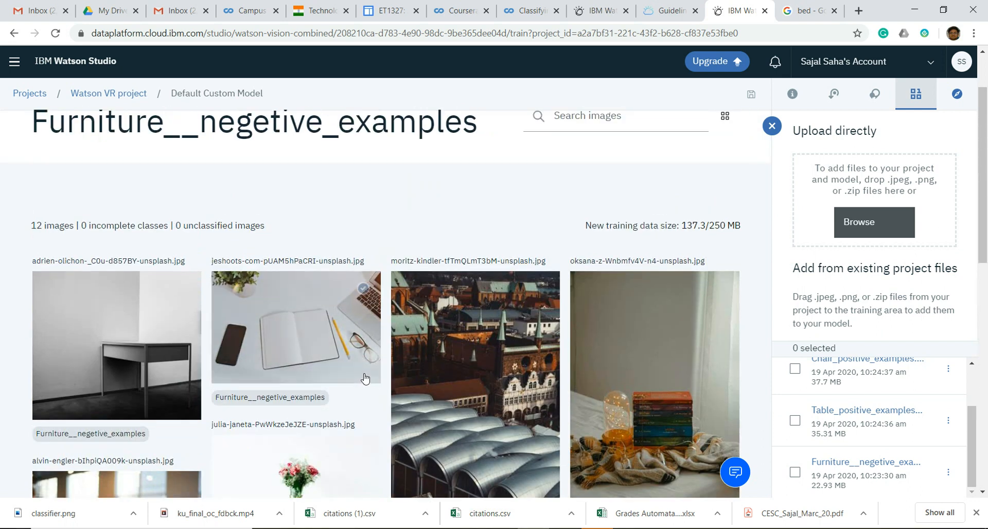
scroll(363, 376, "down", 1)
scroll(364, 375, "up", 3)
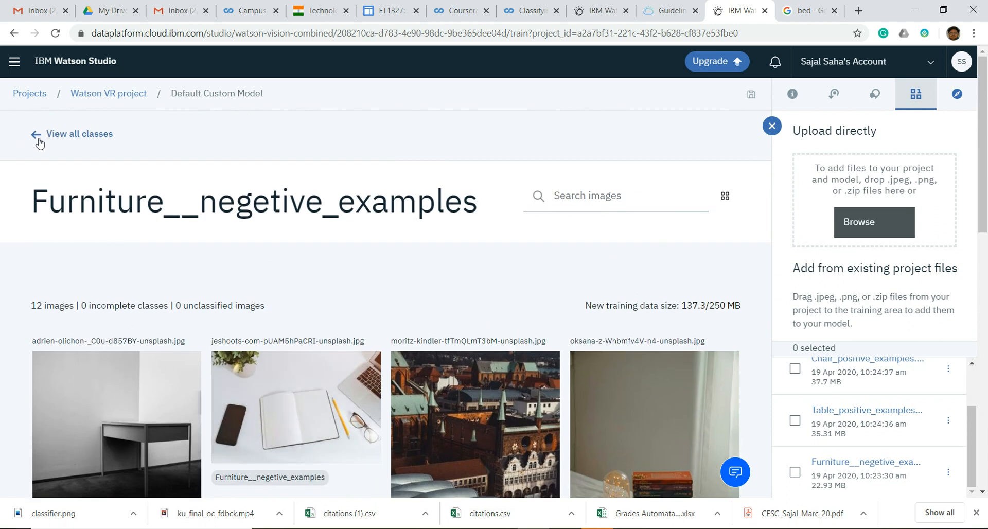
left_click(39, 143)
Check the class overview and start training the Default Custom Model.
scroll(580, 350, "down", 1)
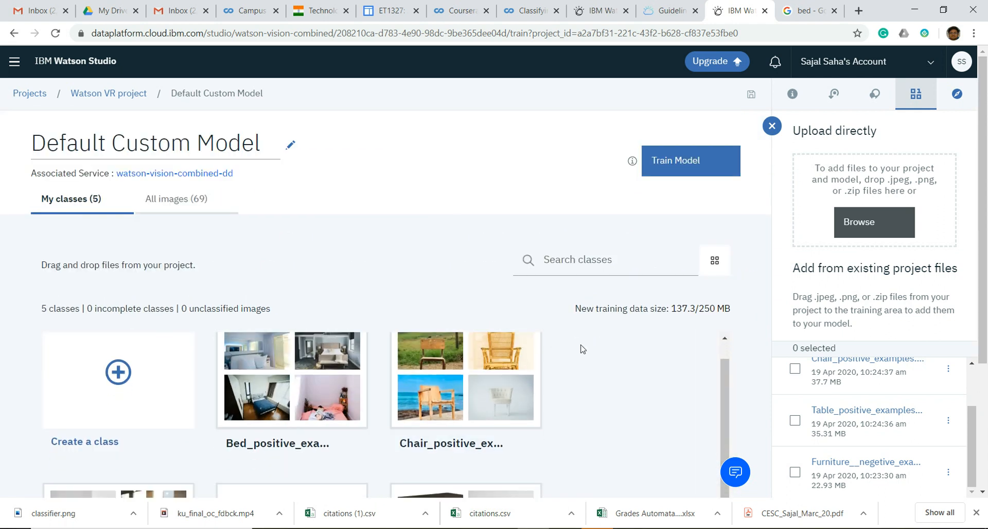
left_click_drag(986, 164, 986, 355)
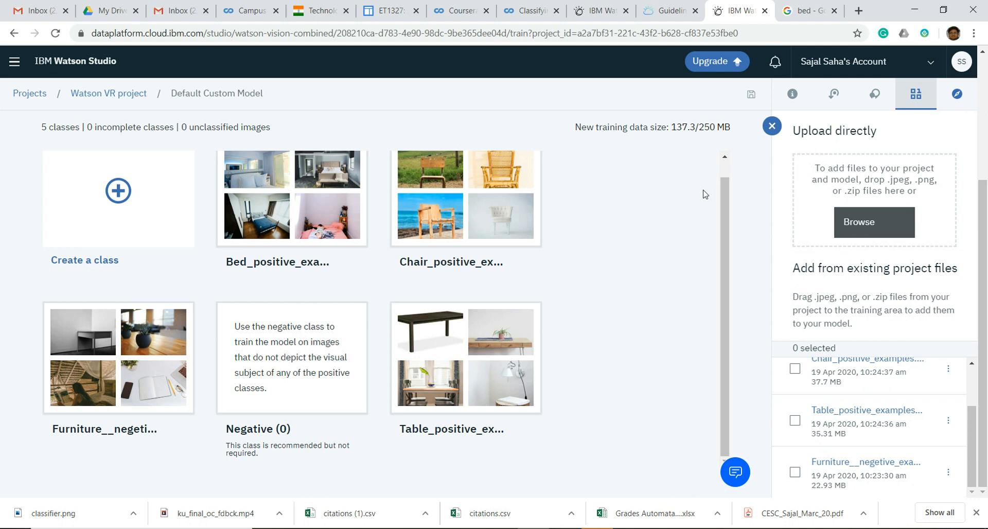
scroll(713, 293, "up", 1)
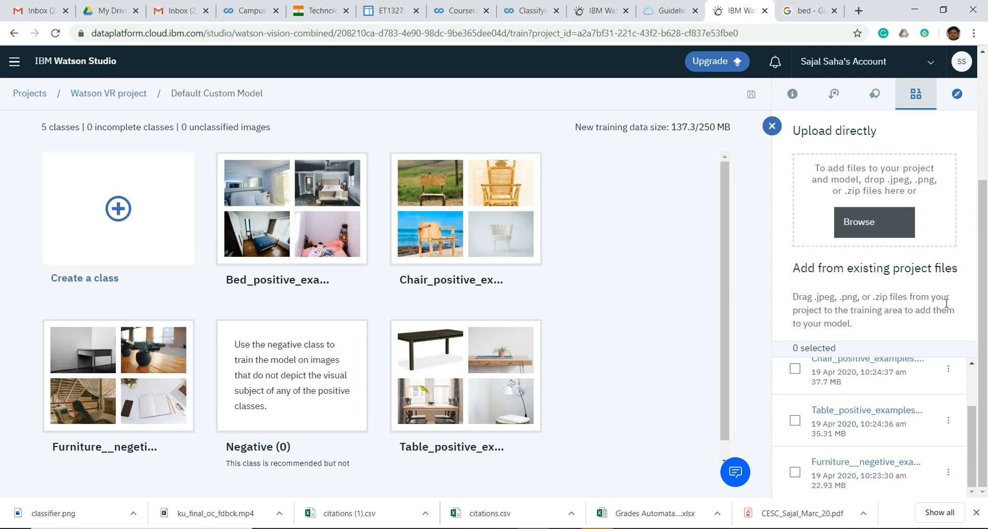
scroll(985, 309, "up", 4)
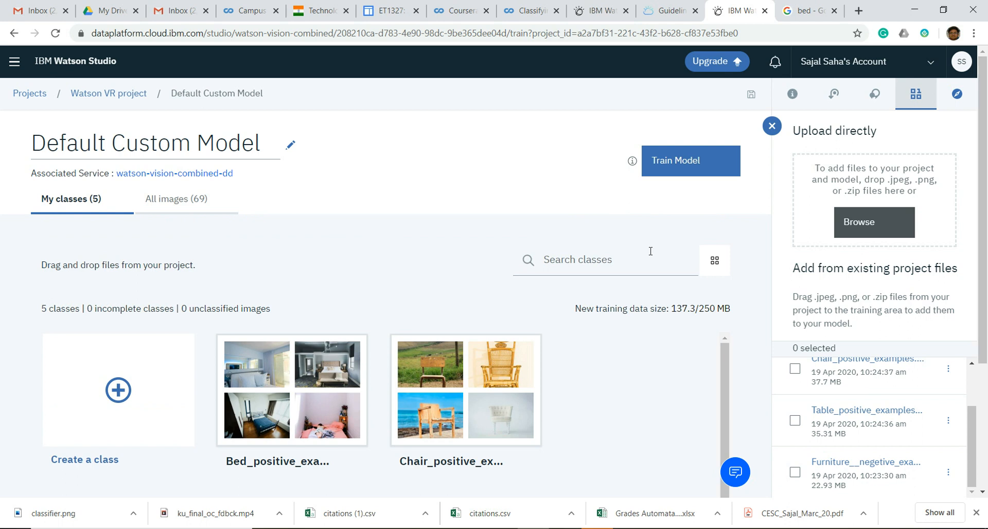
left_click(662, 171)
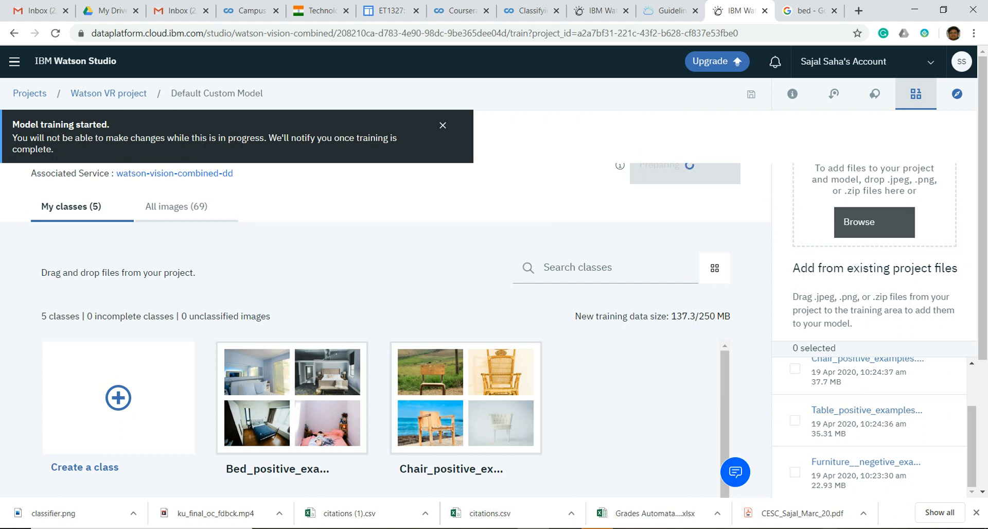
left_click(830, 528)
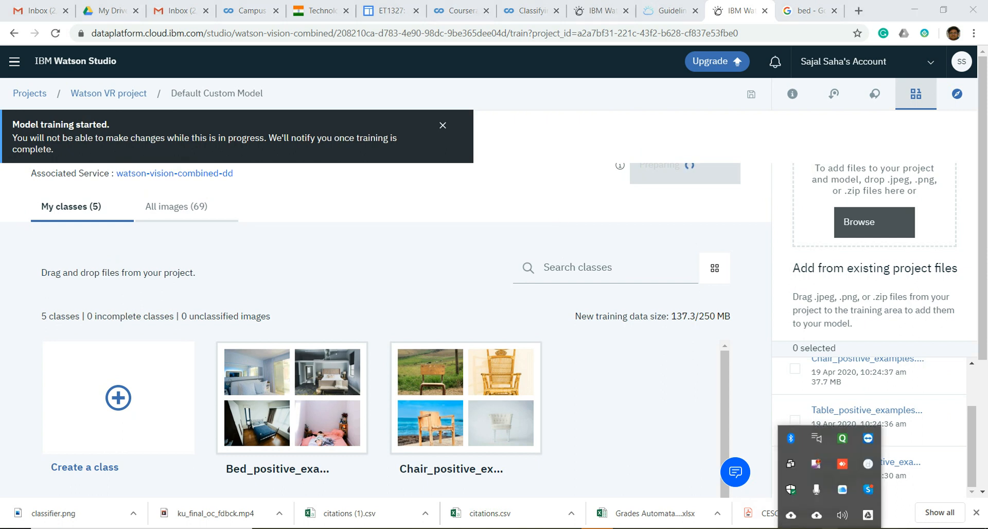
right_click(813, 469)
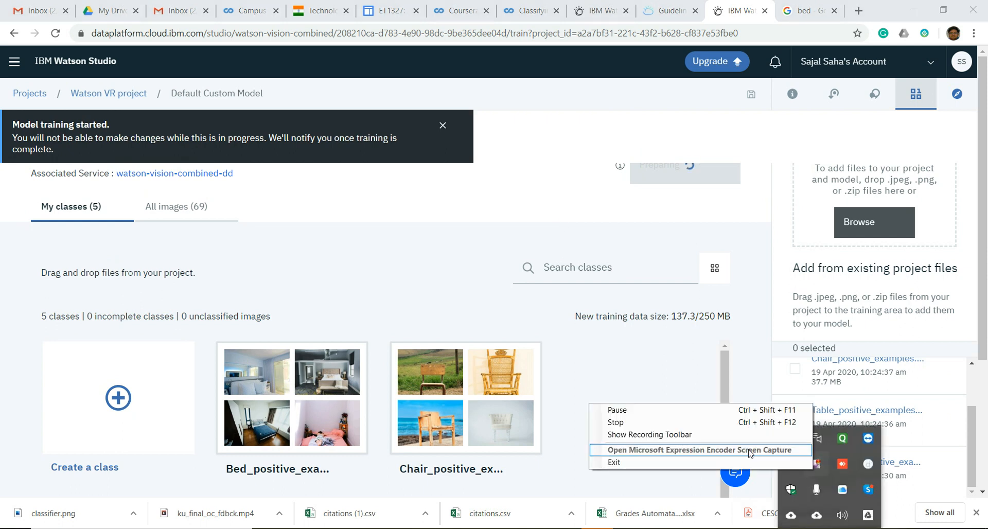
left_click(699, 410)
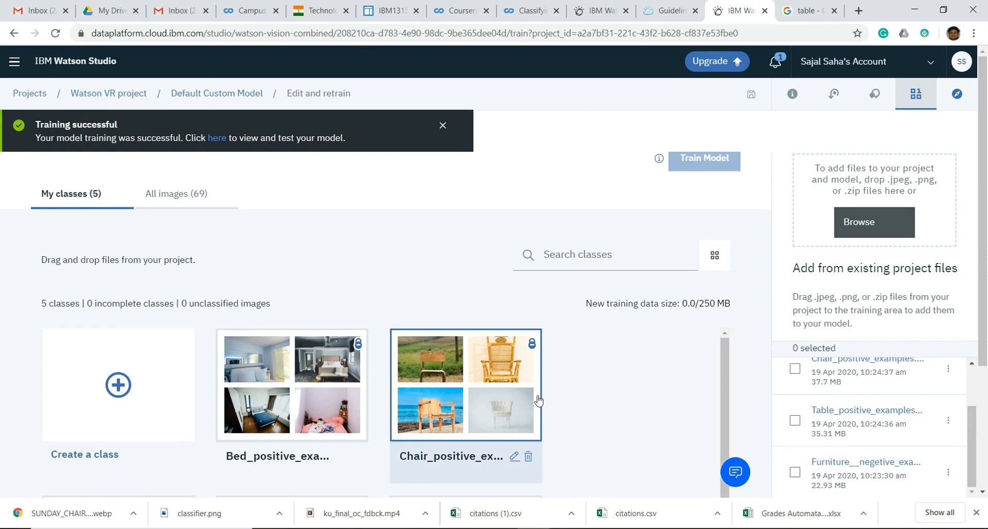
Review the classes of the trained model and open the Default Custom Model's test page.
scroll(577, 406, "down", 1)
left_click_drag(987, 323, 984, 403)
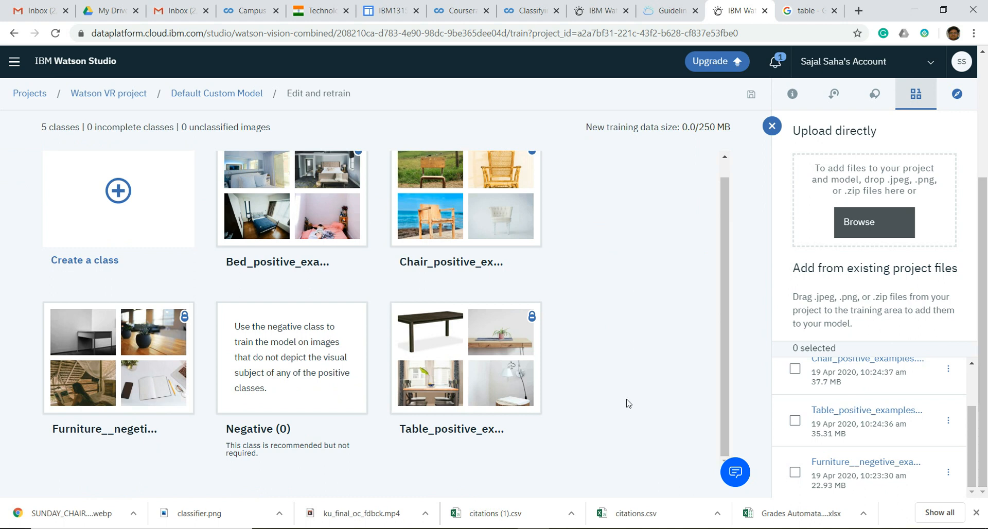
scroll(520, 399, "up", 1)
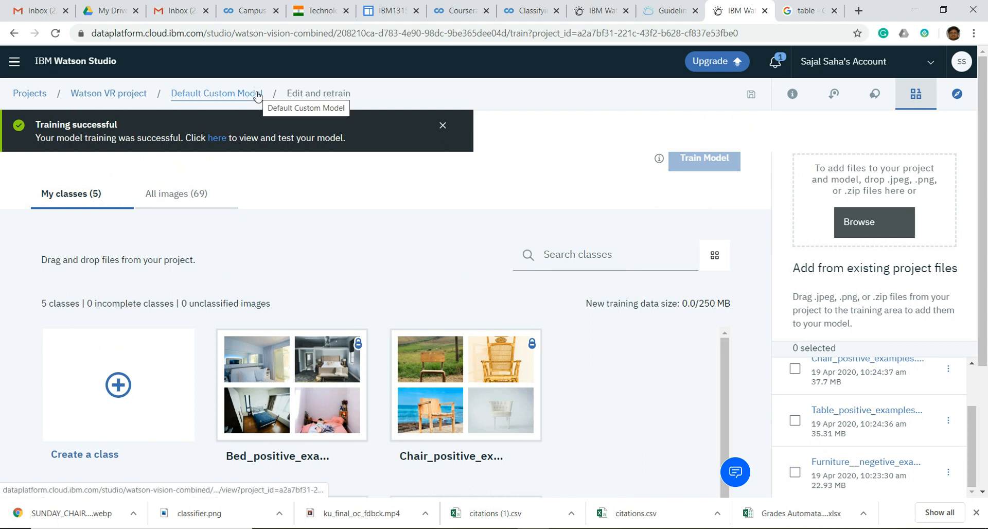
left_click(218, 96)
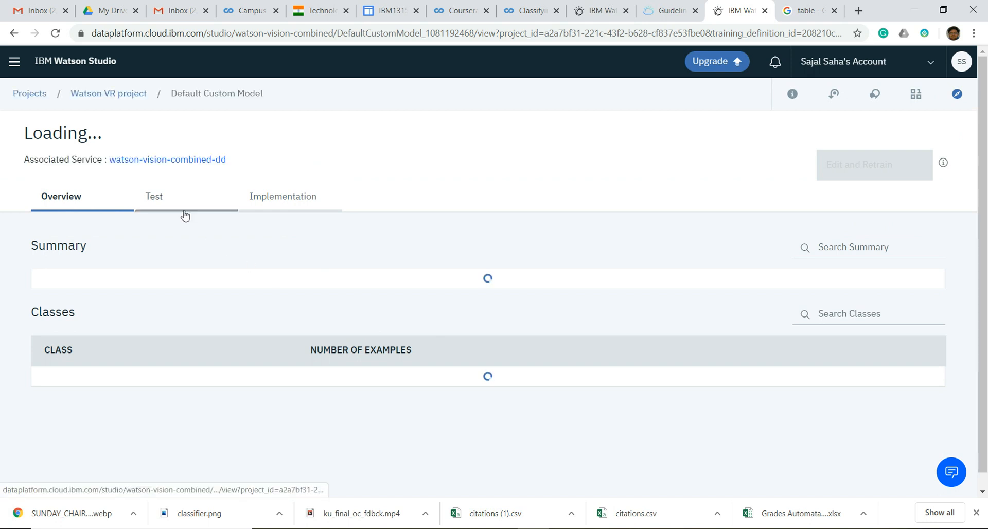
left_click(166, 202)
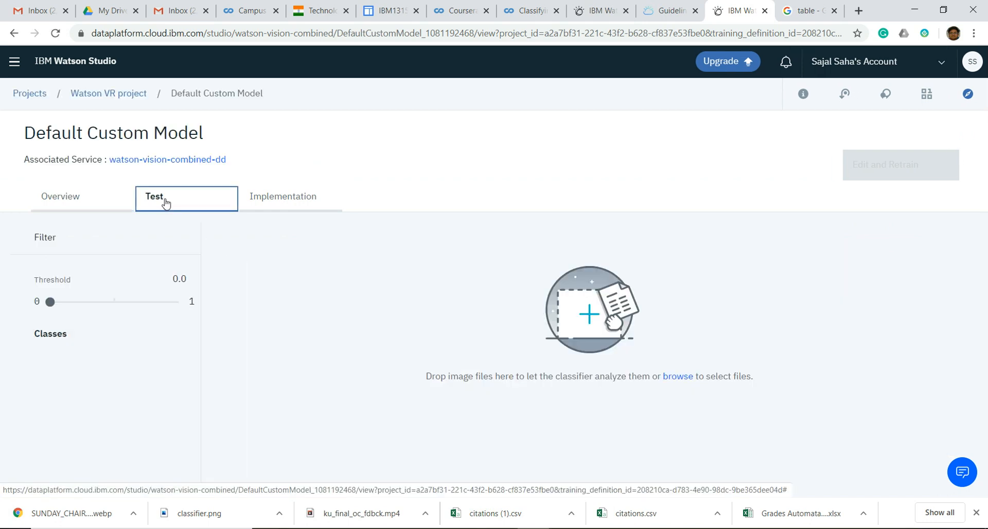
Classify the Oblong-Table-CB126-1 image from the Downloads folder, check its class scores, and set the threshold filter to 0.52.
left_click(678, 380)
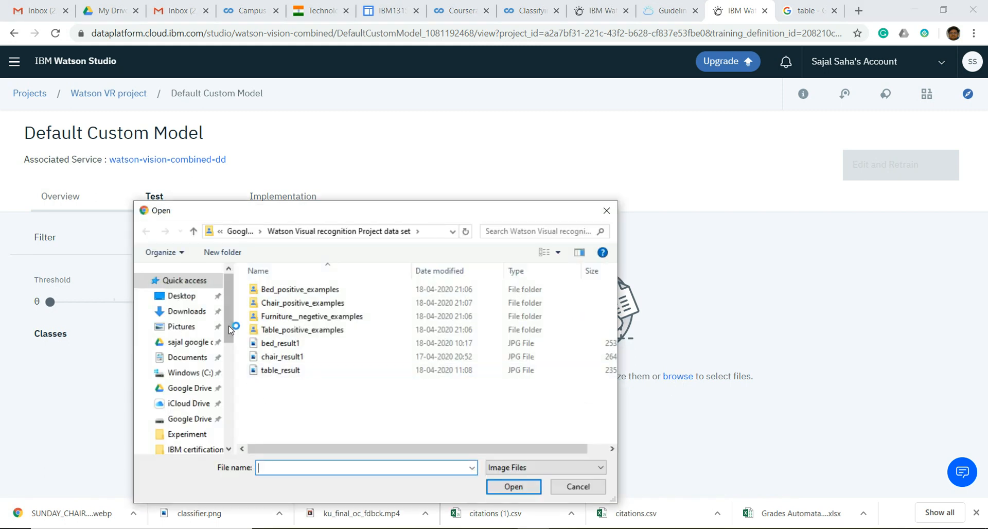
left_click(203, 312)
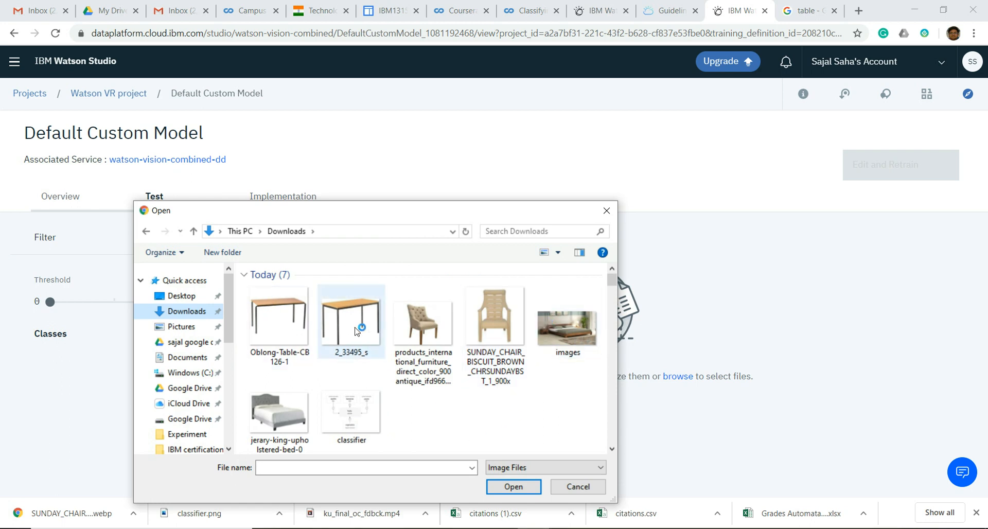
left_click(282, 323)
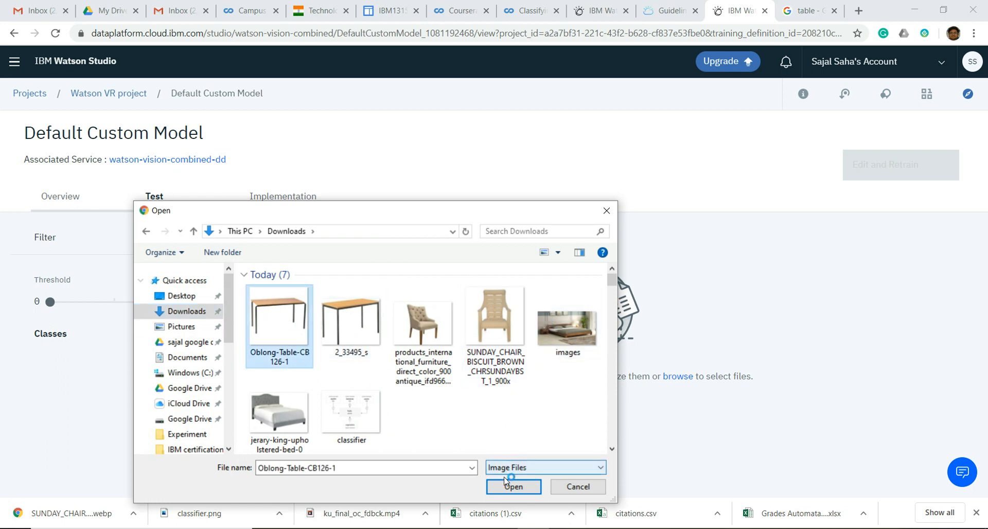
left_click(513, 486)
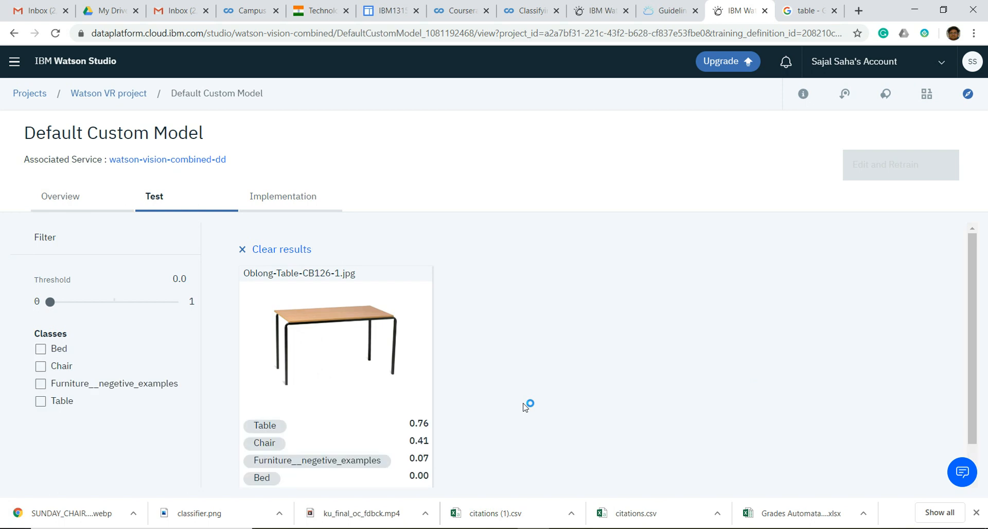
scroll(525, 407, "down", 1)
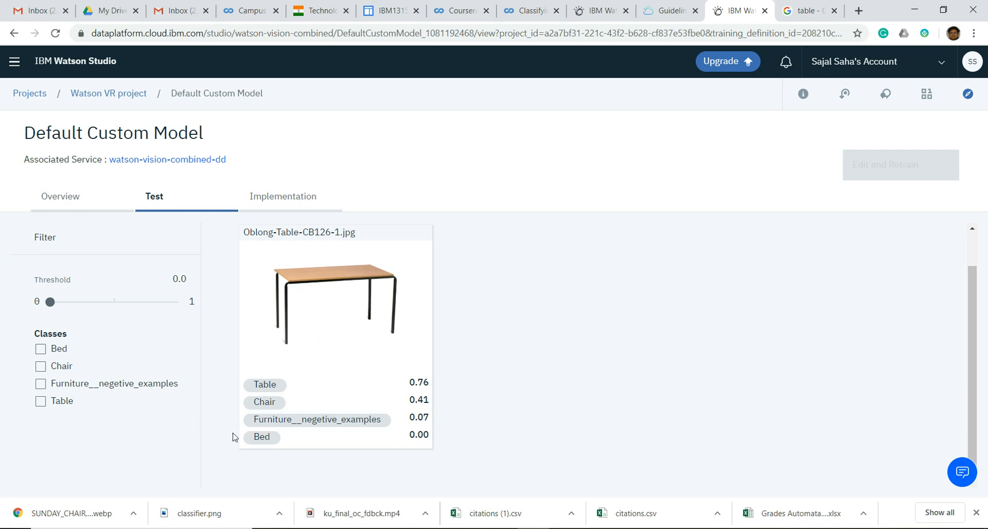
left_click_drag(47, 306, 119, 305)
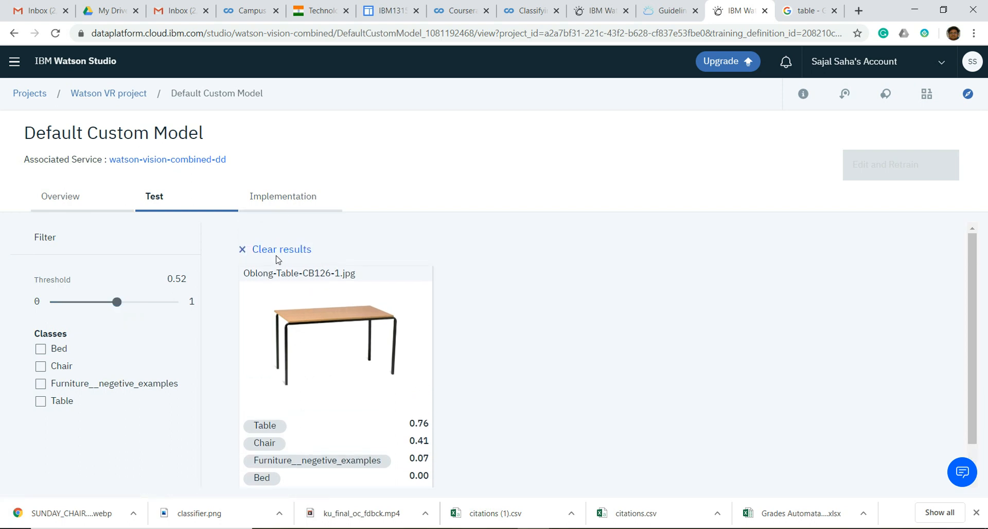
Clear the table results, classify the products_international_furniture_direct chair image from Downloads, and check its class scores.
left_click(277, 249)
left_click(666, 376)
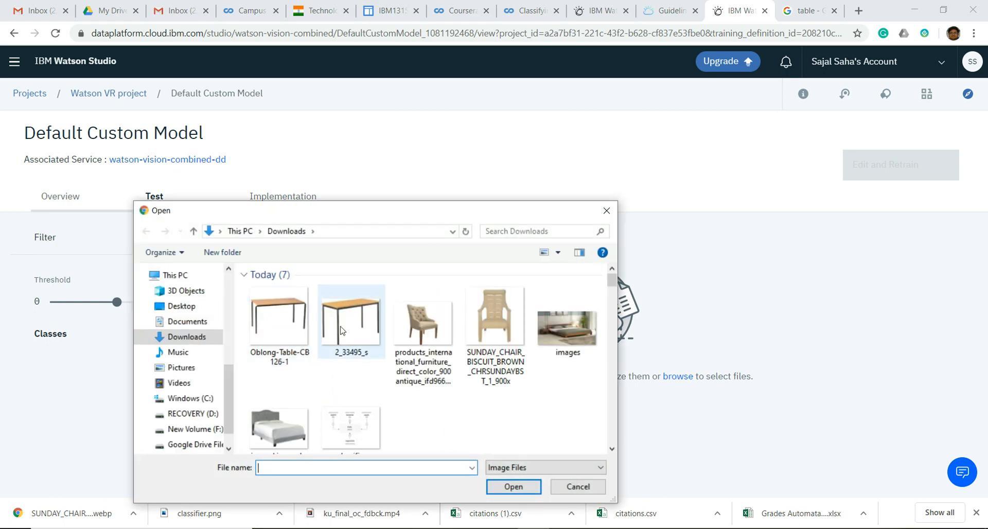
left_click(344, 330)
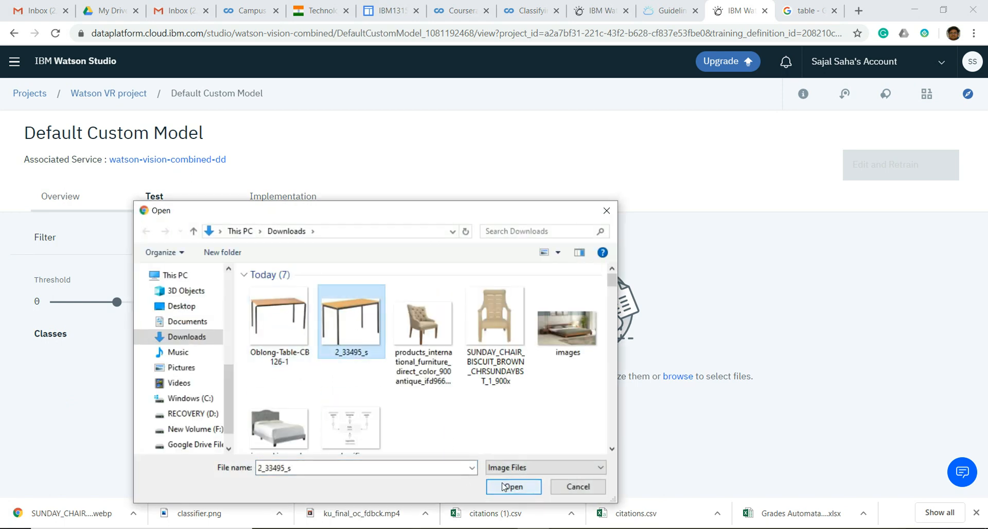
left_click(434, 322)
left_click(506, 483)
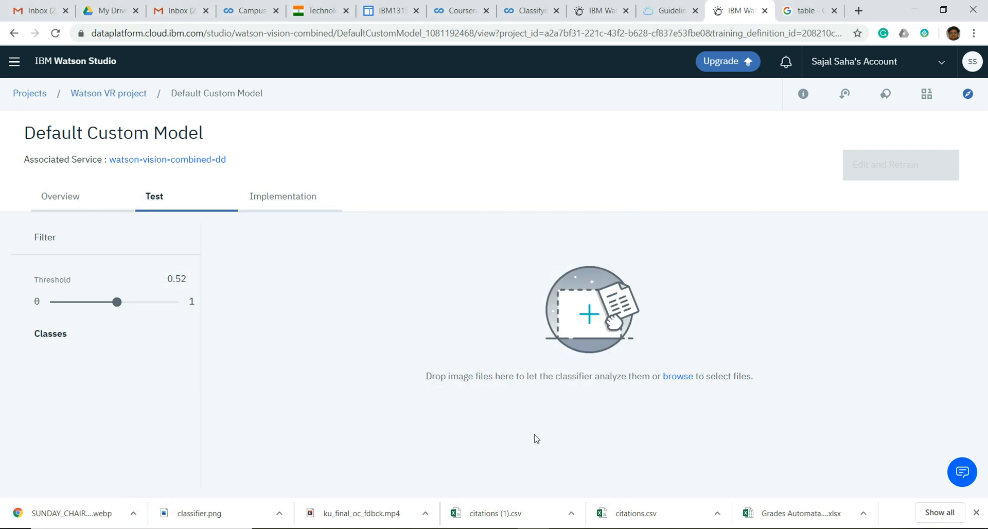
scroll(537, 420, "down", 1)
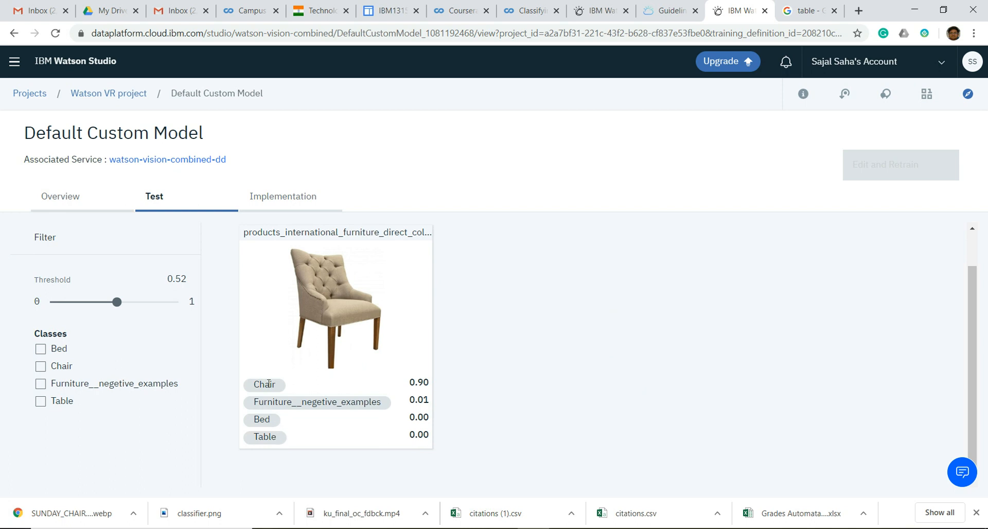
left_click_drag(409, 381, 445, 392)
scroll(466, 403, "up", 1)
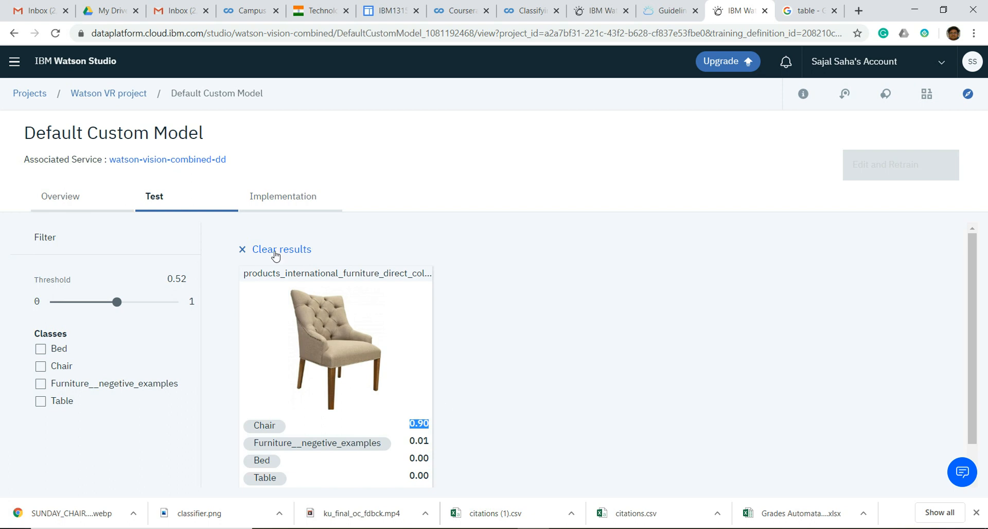
Clear the chair results, classify the jerary-king-upholstered-bed-0 image from Downloads, and check its class scores.
left_click(275, 255)
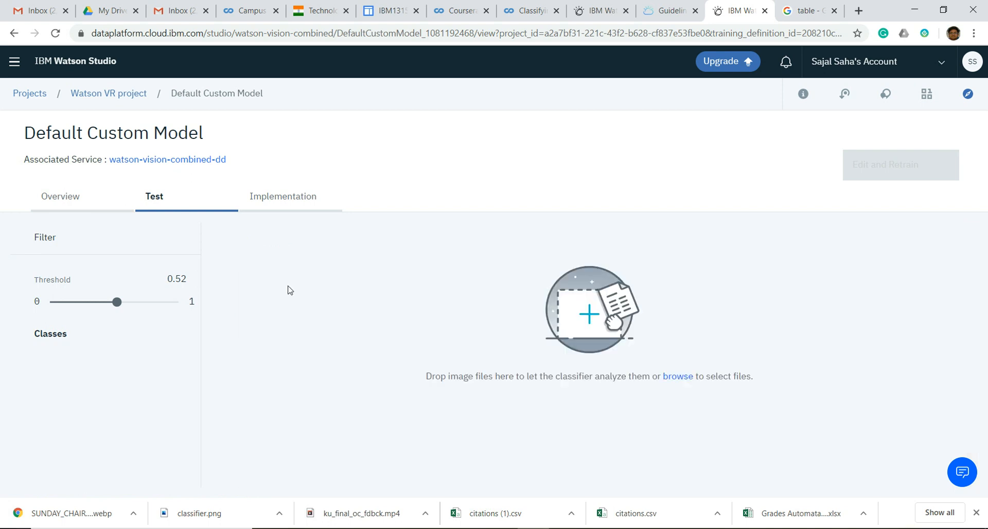
left_click(671, 377)
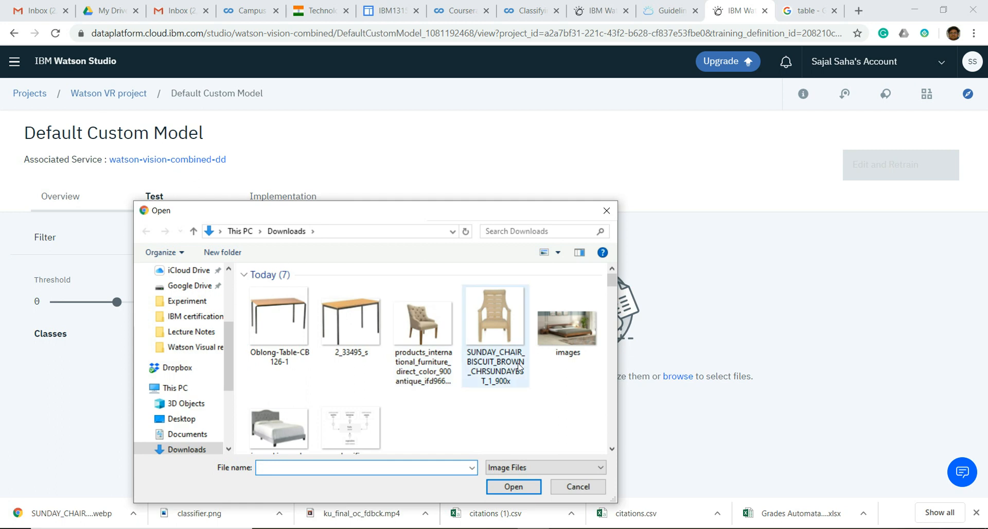
left_click(295, 444)
left_click(538, 490)
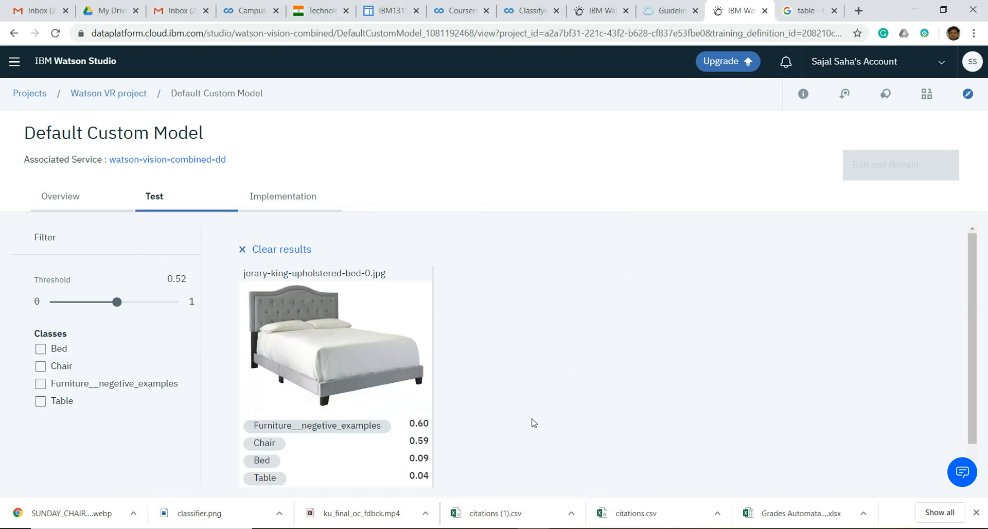
scroll(533, 423, "down", 1)
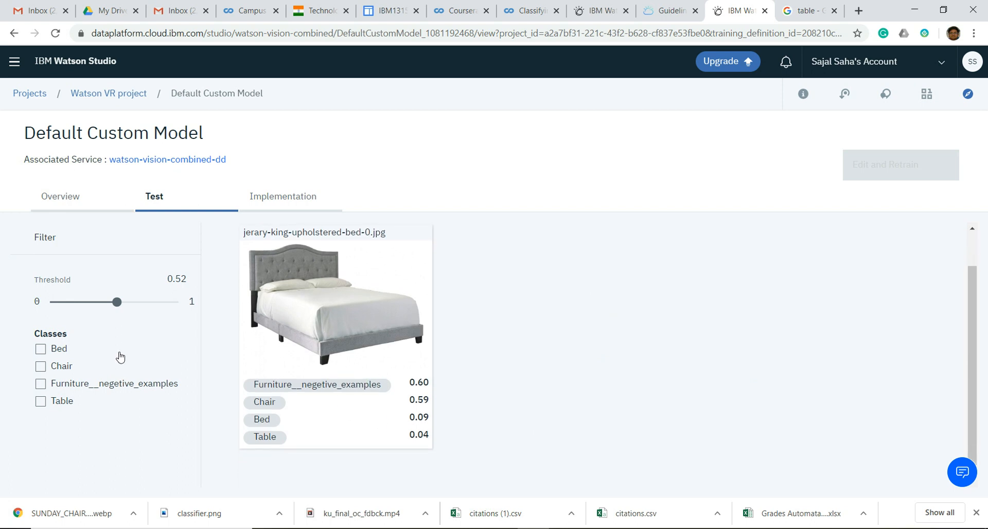
scroll(527, 360, "up", 1)
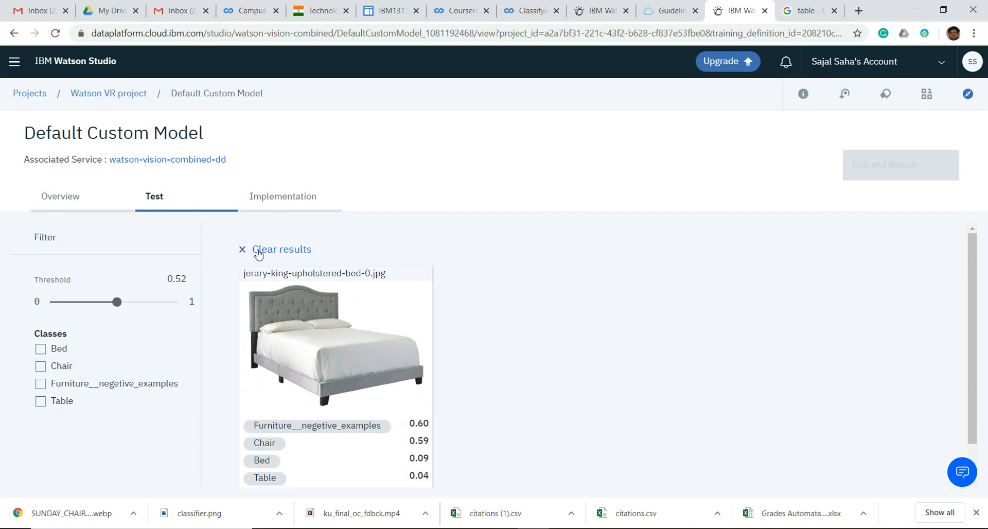
Clear the bed results and classify all six table, chair and bed images from Downloads together, Oblong-Table-CB126-1 through jerary-king-upholstered-bed-0.
left_click(258, 250)
left_click(676, 377)
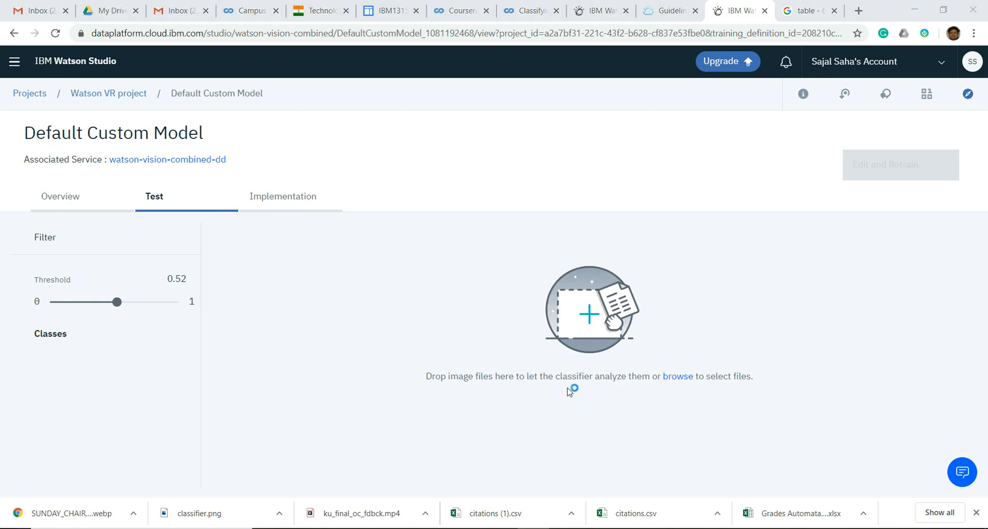
left_click(295, 329)
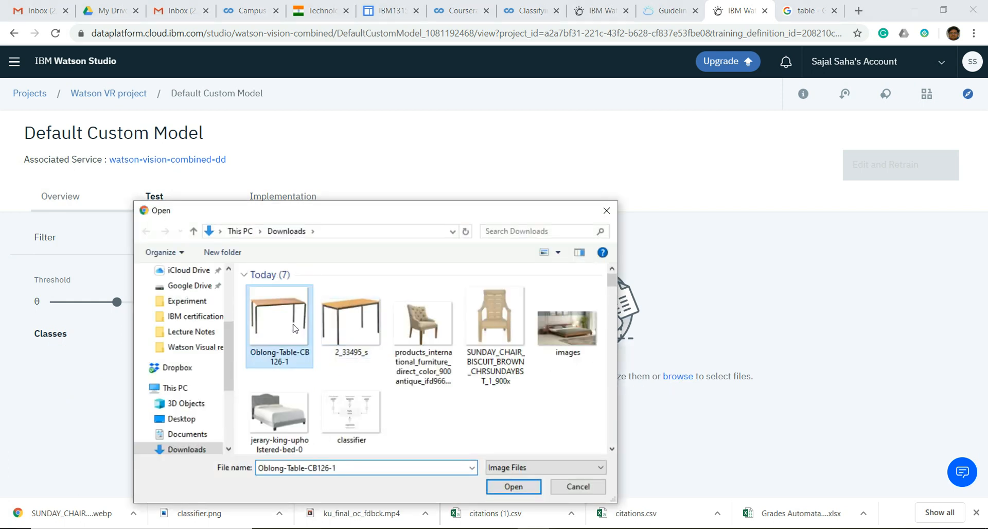
left_click(350, 324, "ctrl")
left_click(417, 327, "ctrl")
left_click(495, 316, "ctrl")
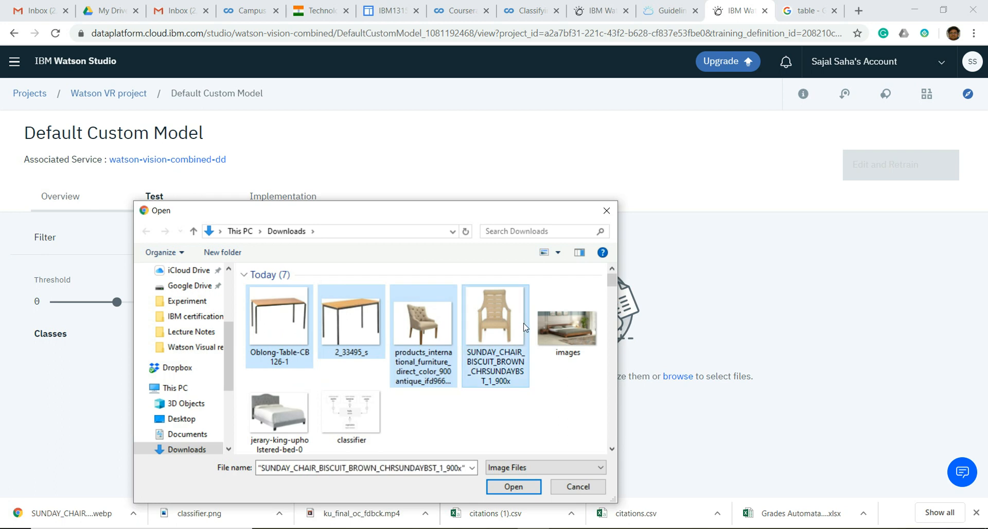
left_click(566, 329, "ctrl")
left_click(279, 414, "ctrl")
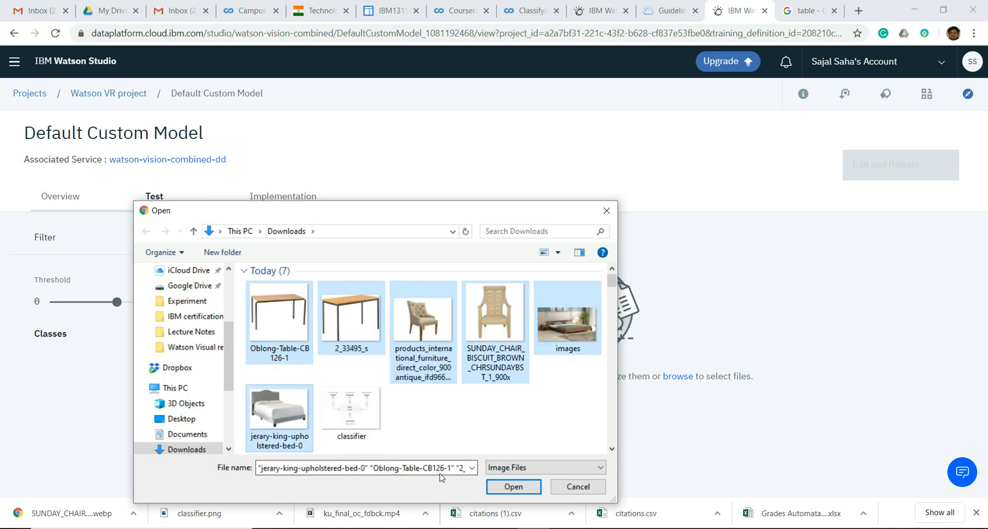
left_click(495, 486)
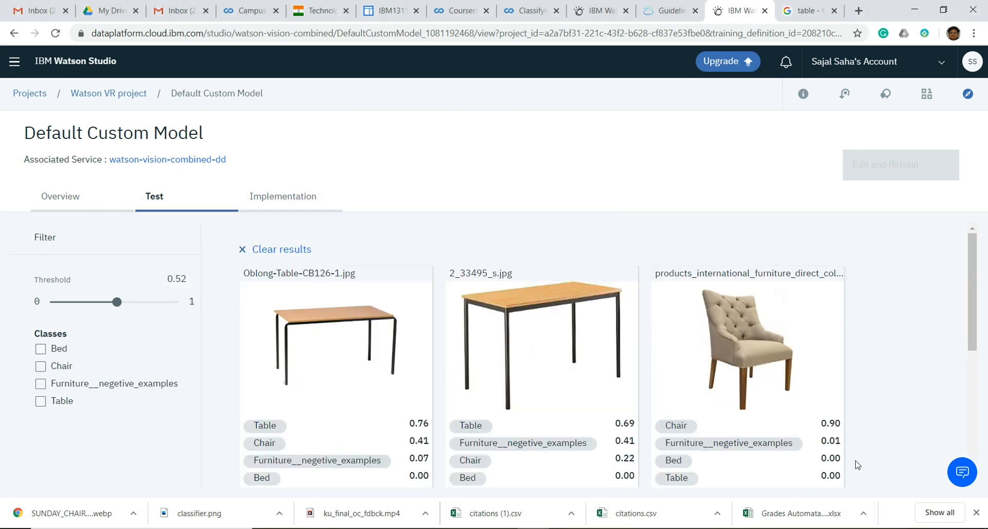
Compare the class scores of the six classified table, chair and bed images on the model's test page.
scroll(874, 454, "down", 3)
scroll(873, 454, "up", 3)
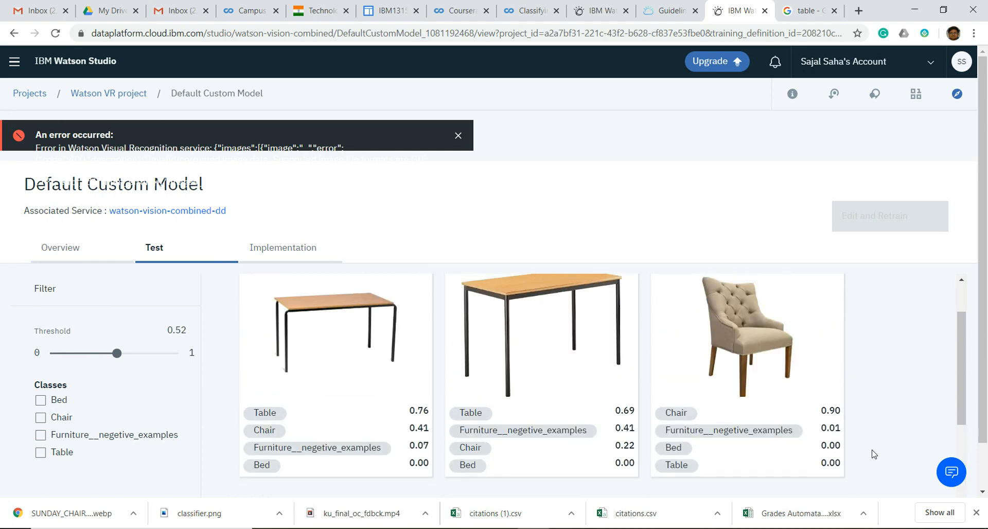
scroll(873, 454, "down", 1)
scroll(873, 454, "up", 1)
scroll(873, 453, "down", 4)
scroll(873, 454, "down", 1)
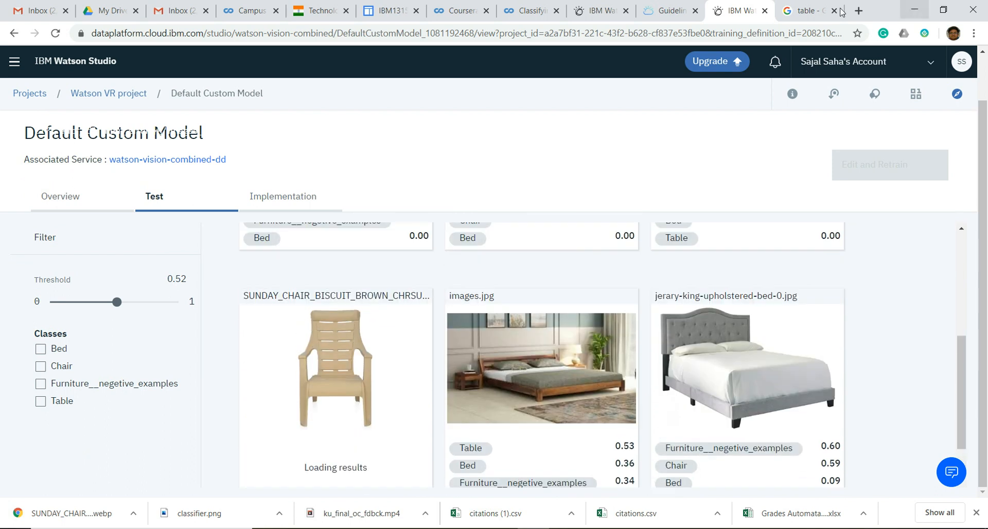
left_click(816, 9)
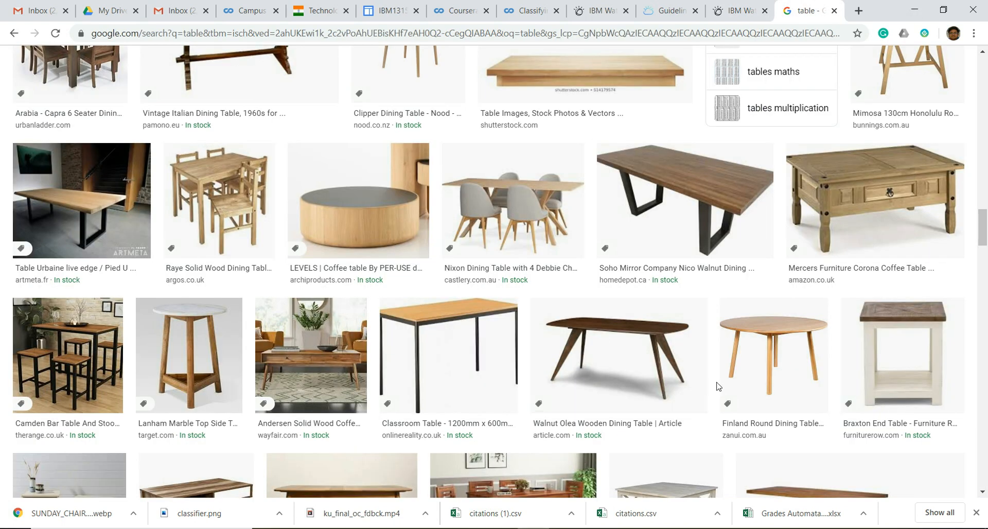
left_click(703, 199)
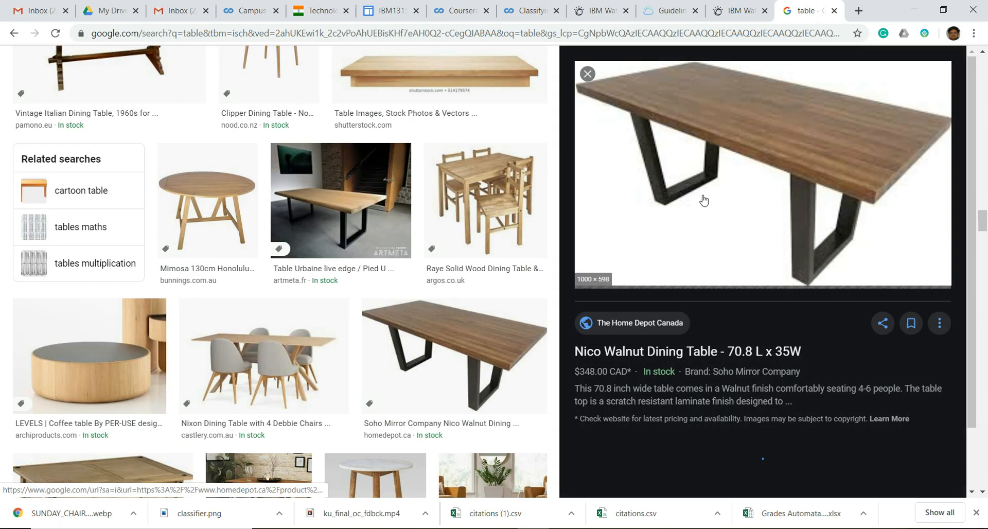
right_click(755, 191)
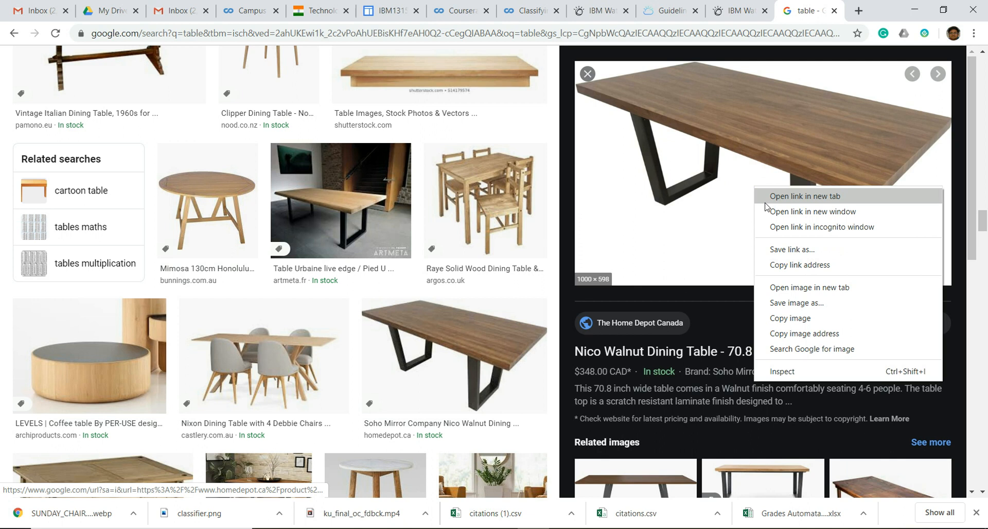
left_click(775, 303)
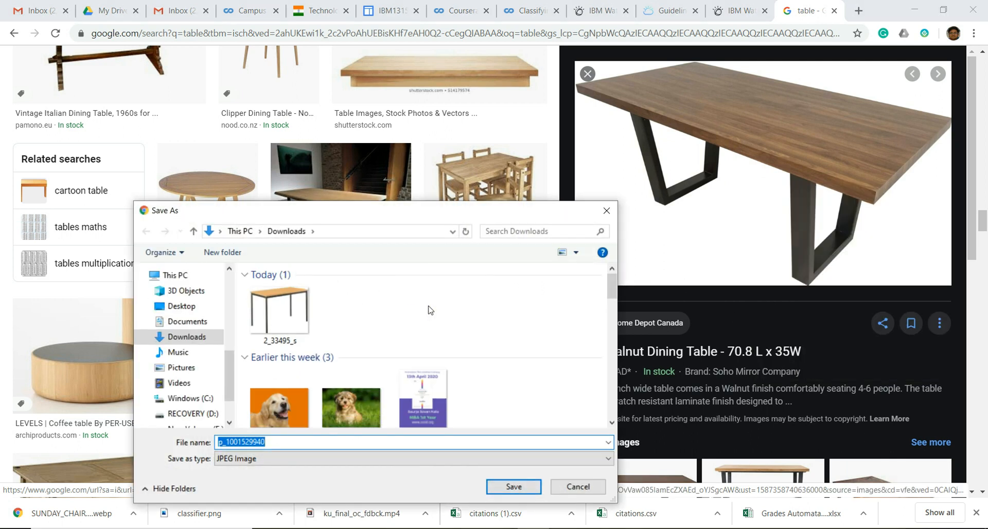
left_click(498, 486)
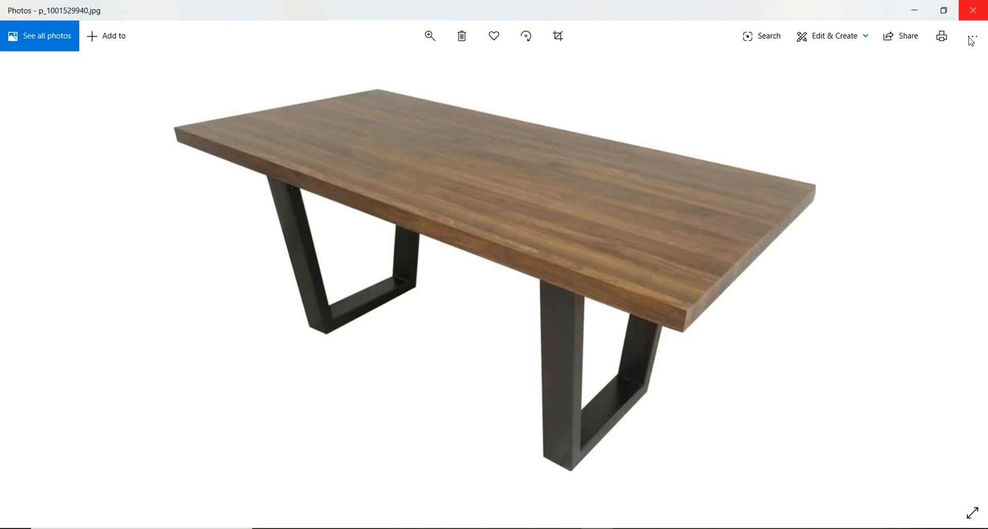
left_click(974, 12)
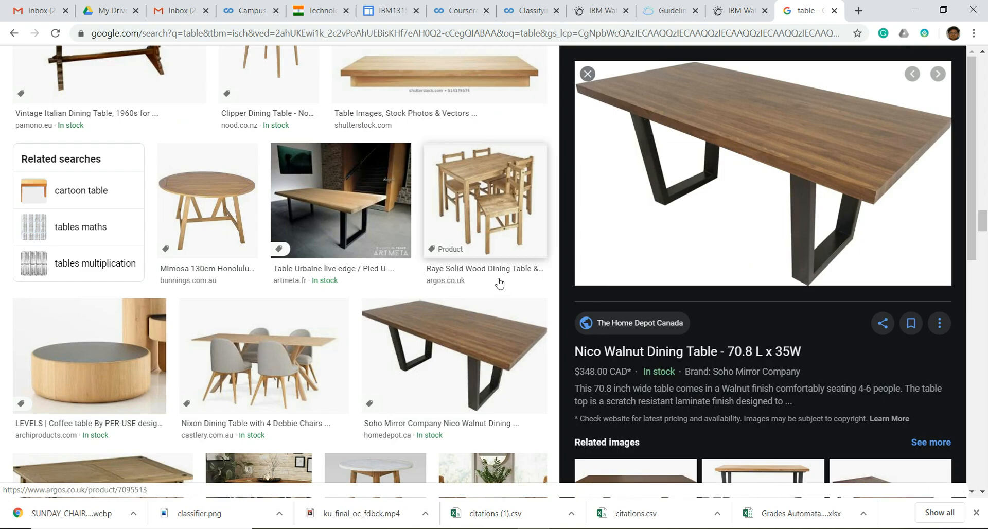
Save the Tisbury Extended Dining Table image from the table search results to Downloads as TISBURY_ROUND_EXT and preview it.
scroll(491, 286, "up", 7)
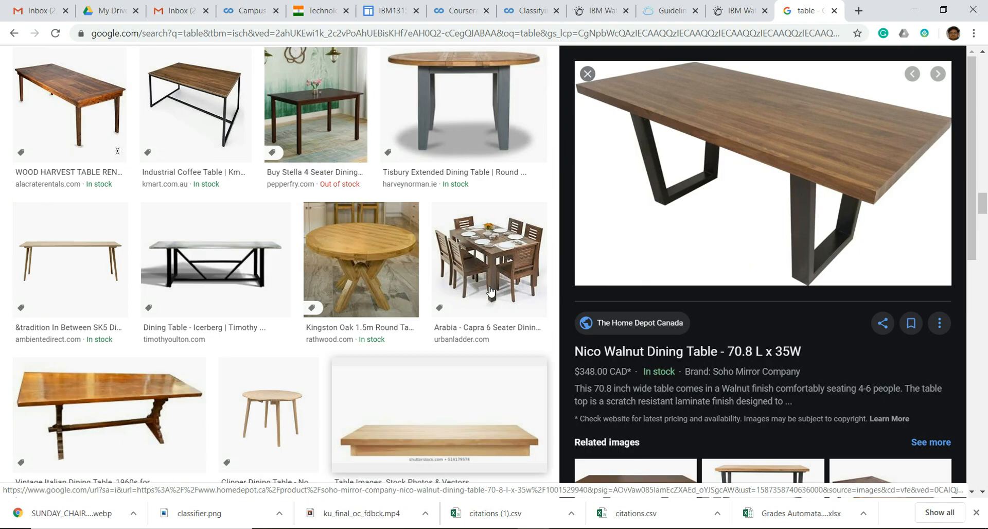
left_click(473, 122)
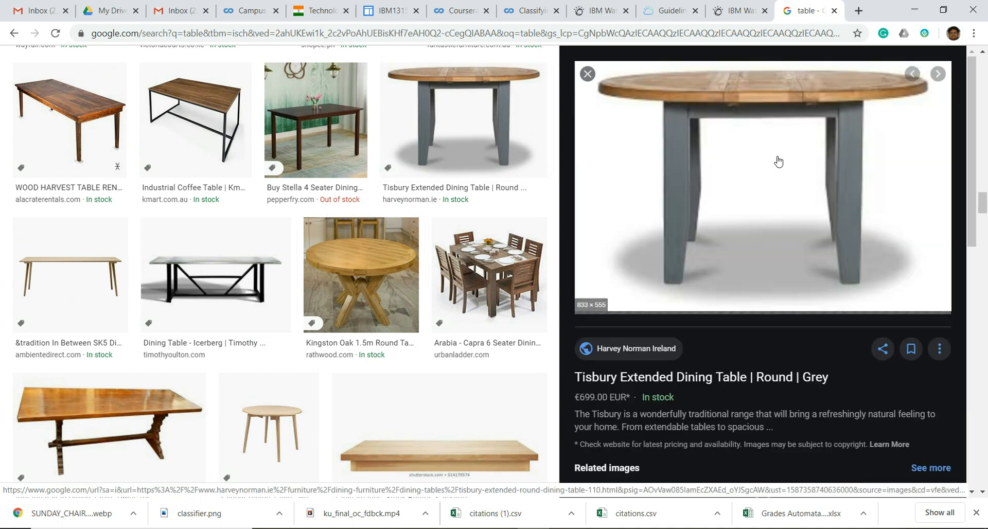
right_click(777, 158)
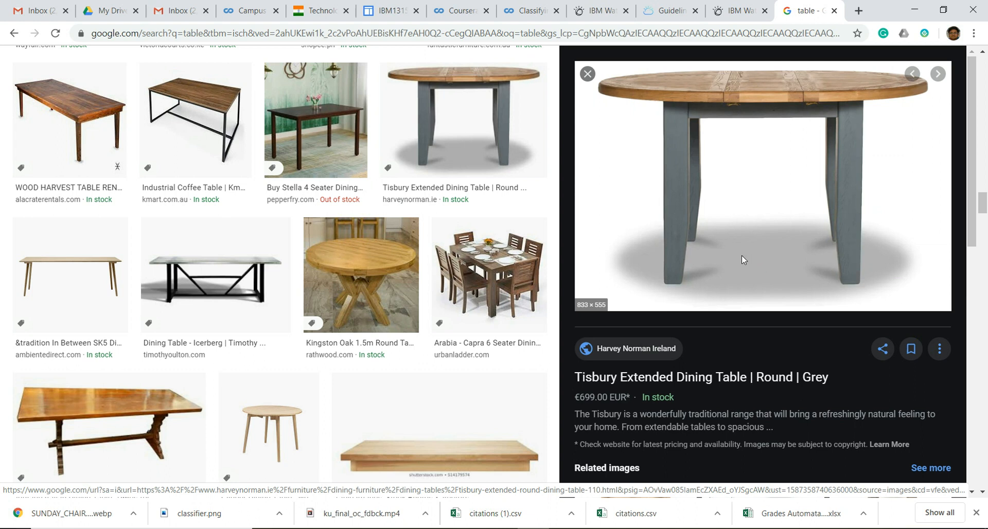
left_click(514, 486)
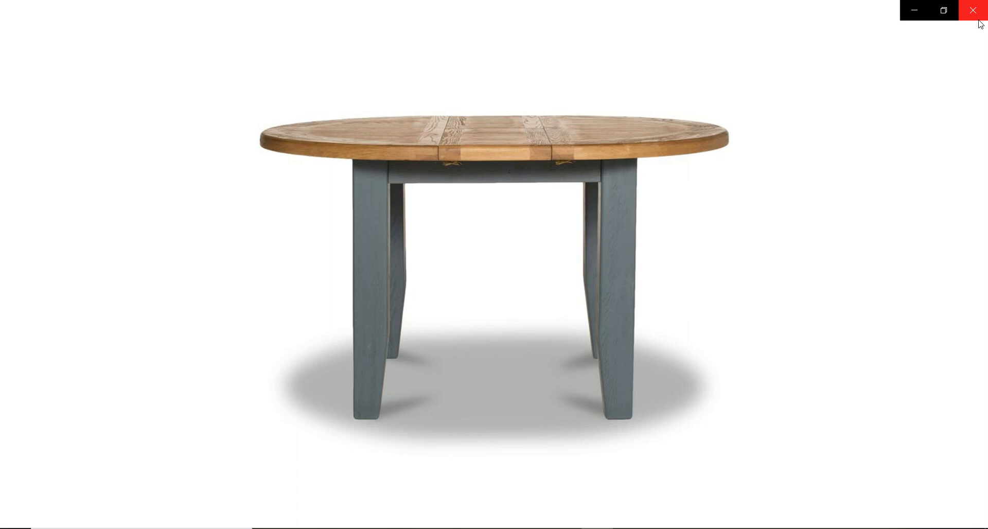
left_click(973, 9)
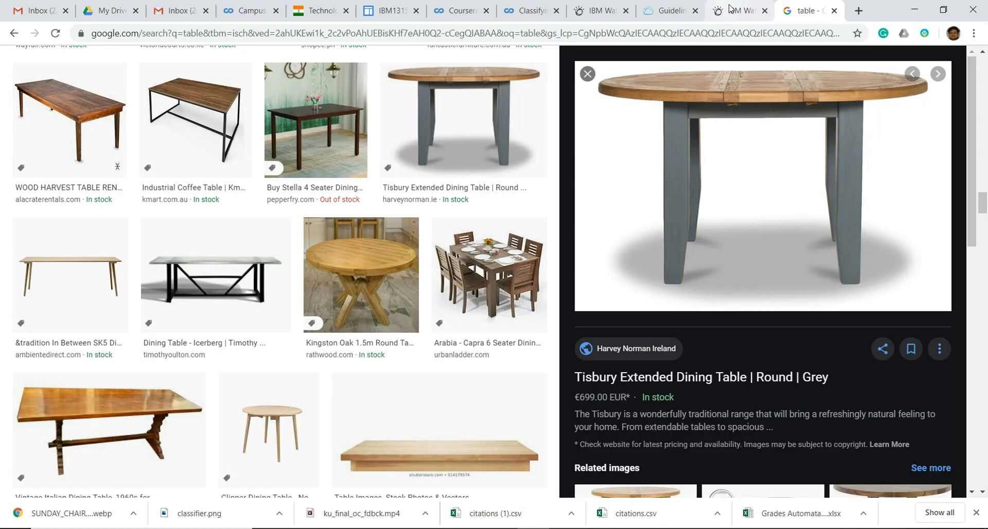
Return to the Default Custom Model's test page, clear the results, and open the associated watson-vision-combined-dd service.
left_click(730, 9)
scroll(461, 290, "down", 1)
scroll(466, 290, "up", 5)
left_click(278, 249)
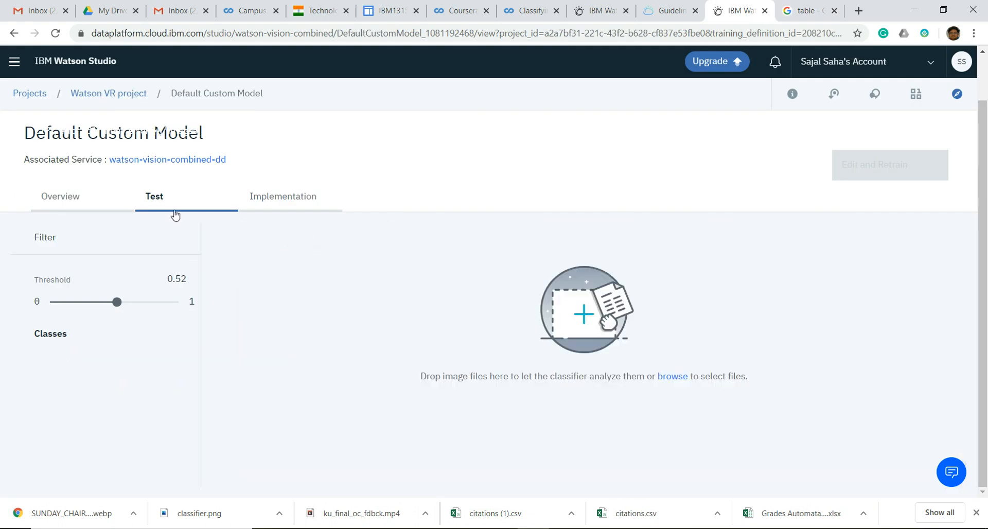
left_click(175, 160)
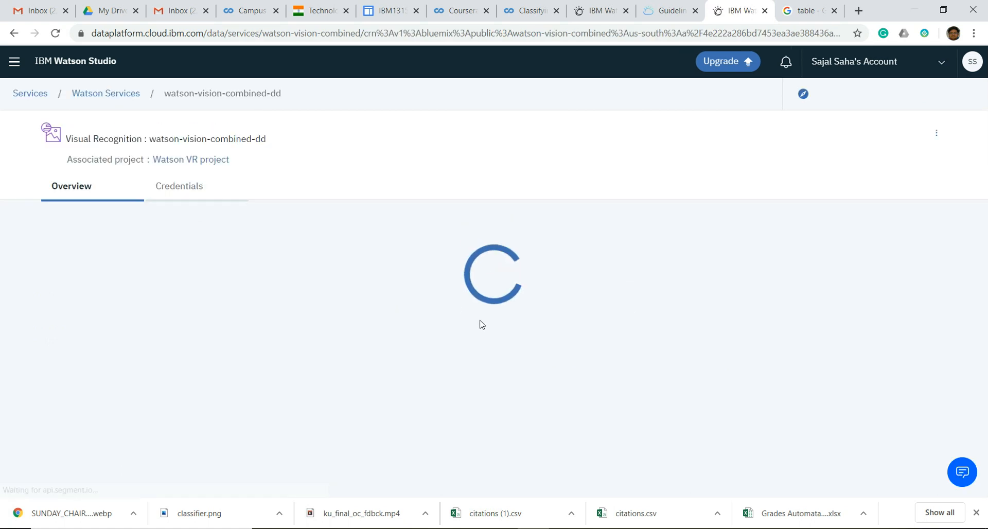
Switch to File Explorer and cut the eight furniture images, TISBURY_ROUND_EXT through jerary-king-upholstered-bed-0, from the Downloads folder.
mouse_move(483, 527)
left_click(463, 495)
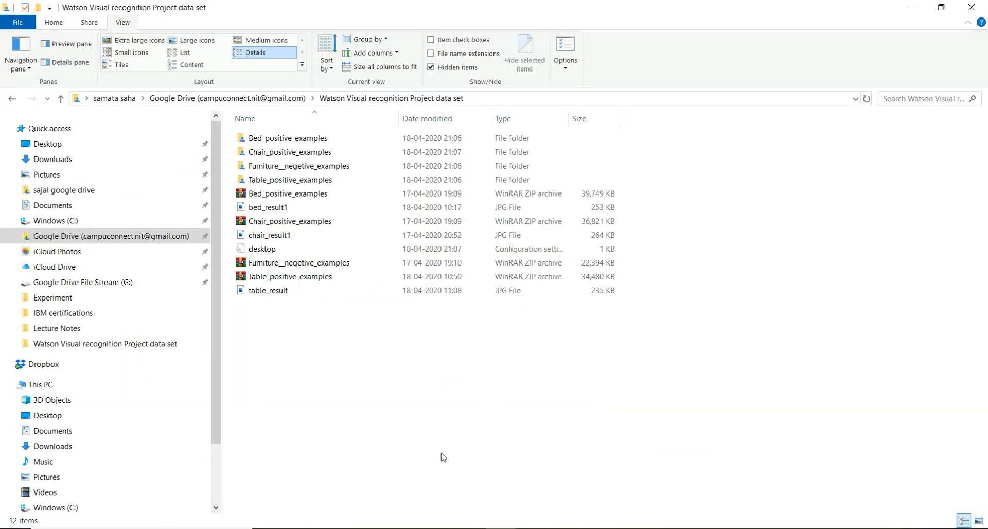
left_click(81, 159)
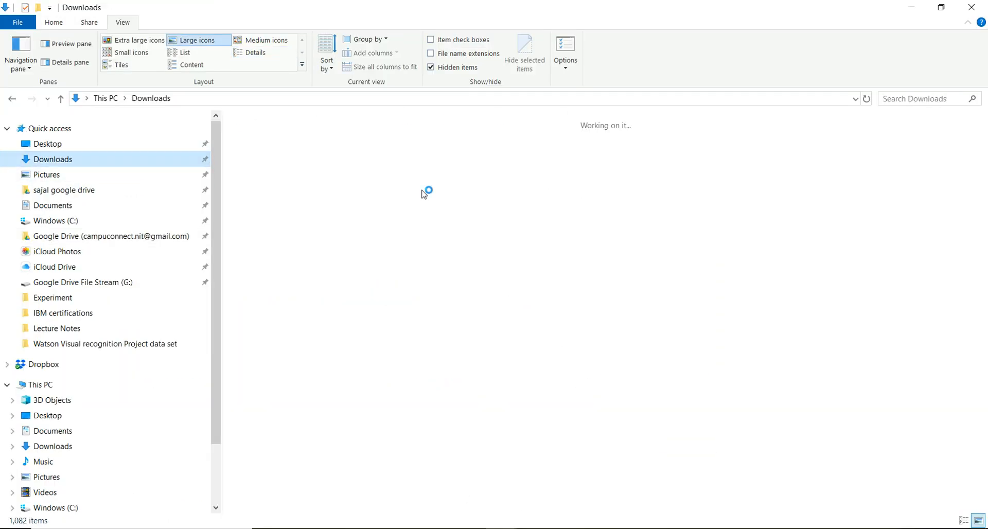
left_click_drag(251, 226, 777, 172)
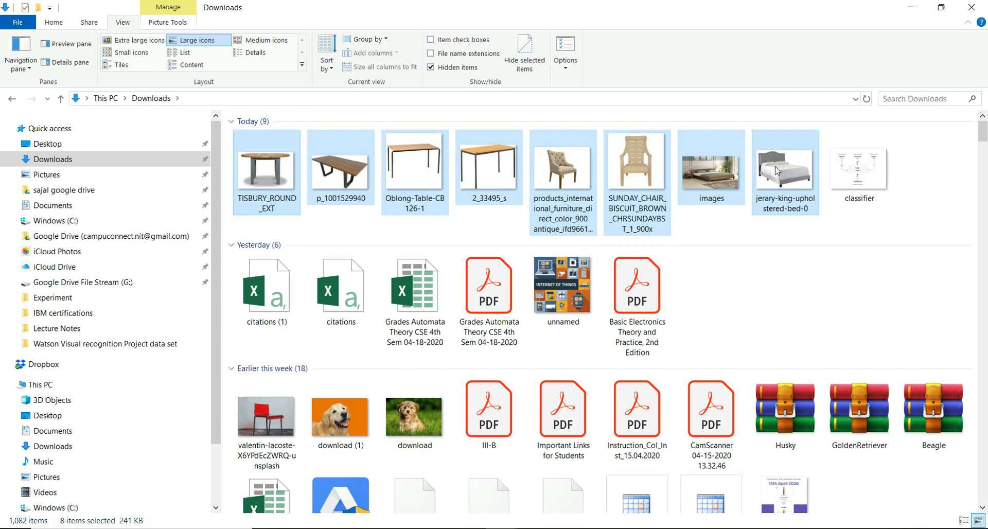
key("ctrl+x")
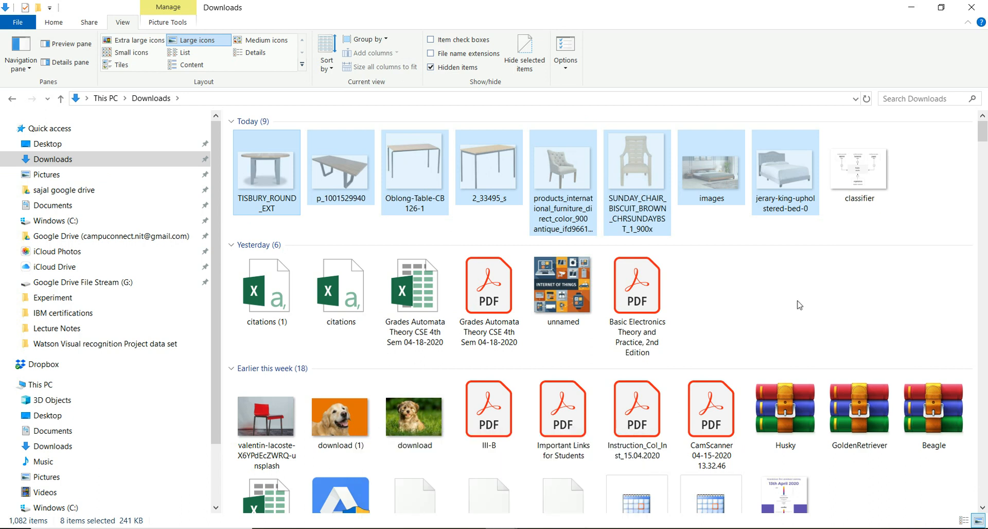
left_click(798, 304)
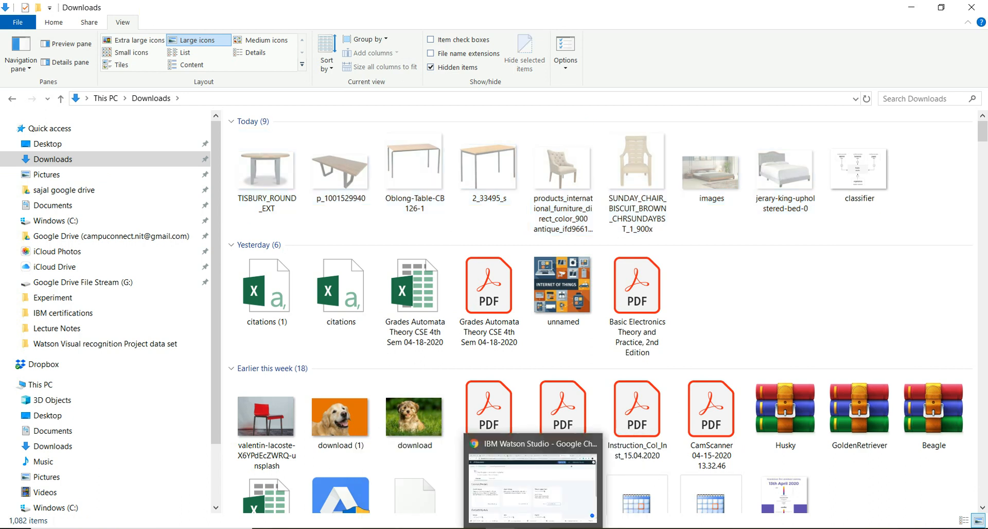
Switch back to Watson Studio in the browser, open the Default Custom Model for editing and retraining, and open its Furniture__negetive_examples class.
left_click(534, 528)
left_click(641, 389)
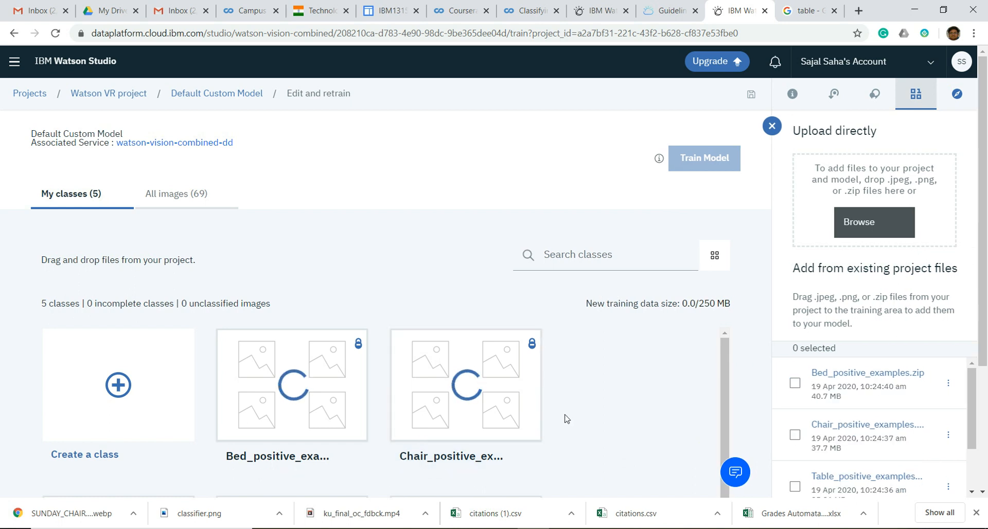
scroll(968, 381, "down", 3)
scroll(967, 380, "down", 1)
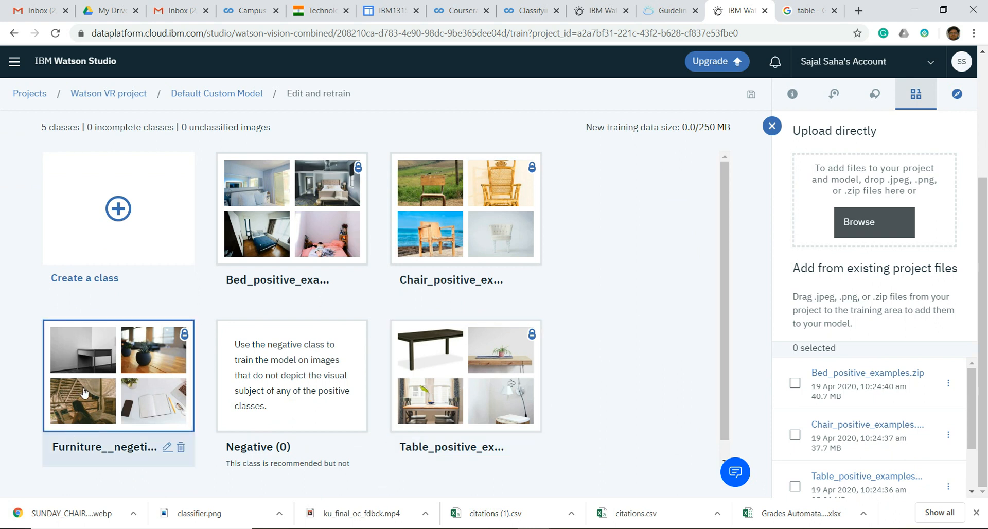
left_click(118, 370)
Select all 12 images in the Furniture__negetive_examples class and try to reclassify them.
left_click(183, 193)
left_click(252, 223)
left_click(455, 324)
left_click(627, 283)
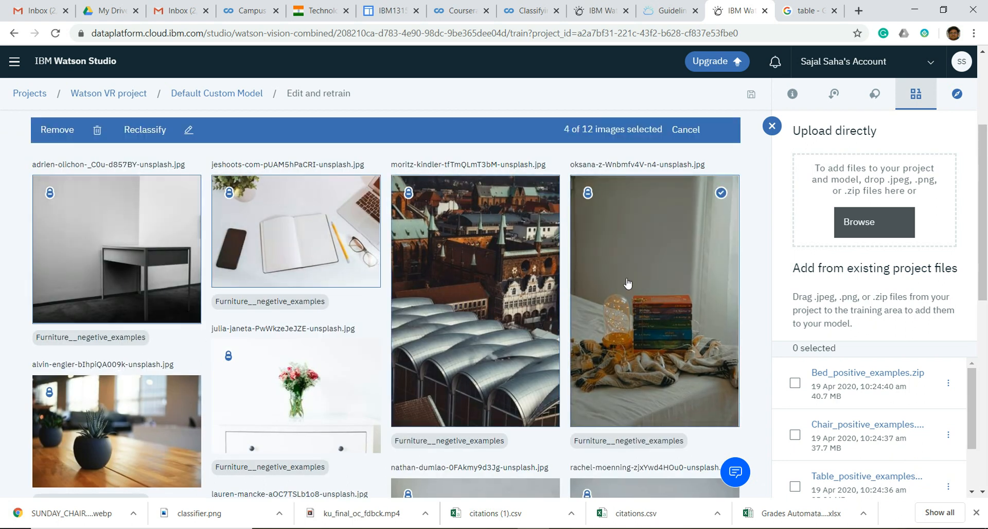
scroll(627, 282, "down", 5)
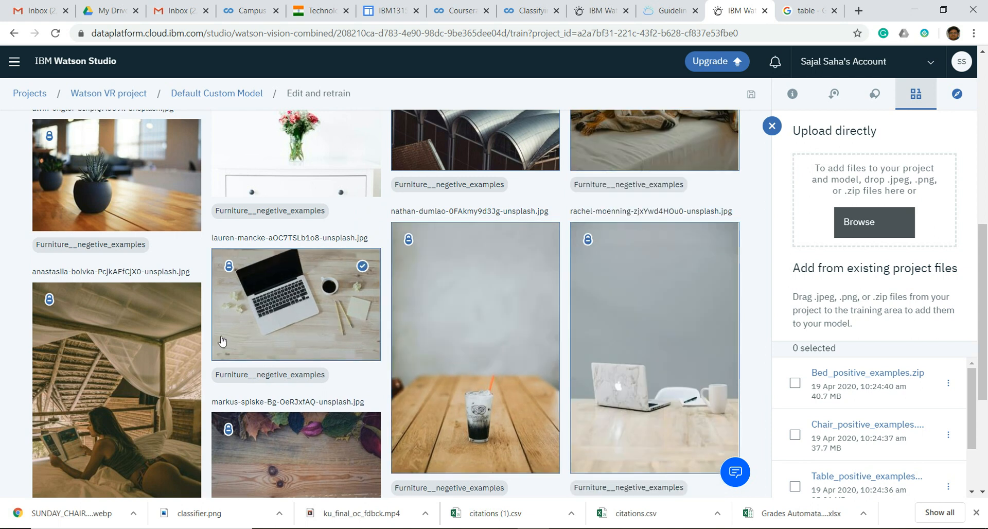
scroll(251, 329, "down", 4)
left_click(459, 361)
scroll(473, 360, "up", 10)
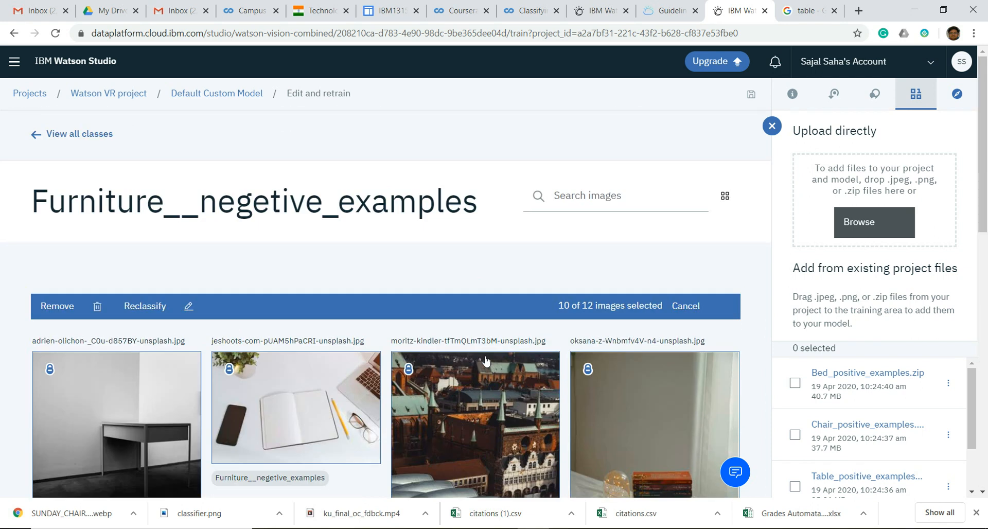
scroll(494, 361, "down", 7)
scroll(503, 360, "down", 4)
scroll(655, 212, "up", 4)
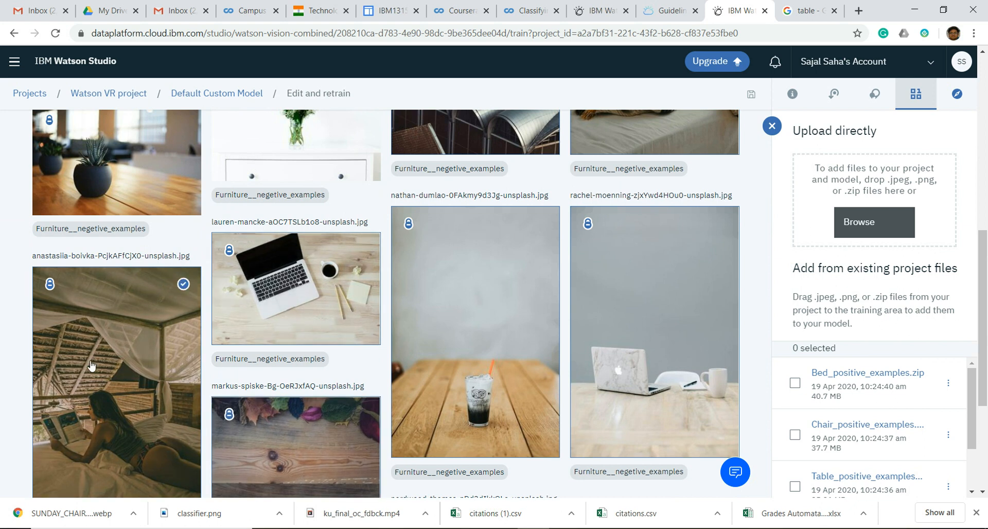
scroll(90, 366, "down", 4)
scroll(502, 388, "up", 6)
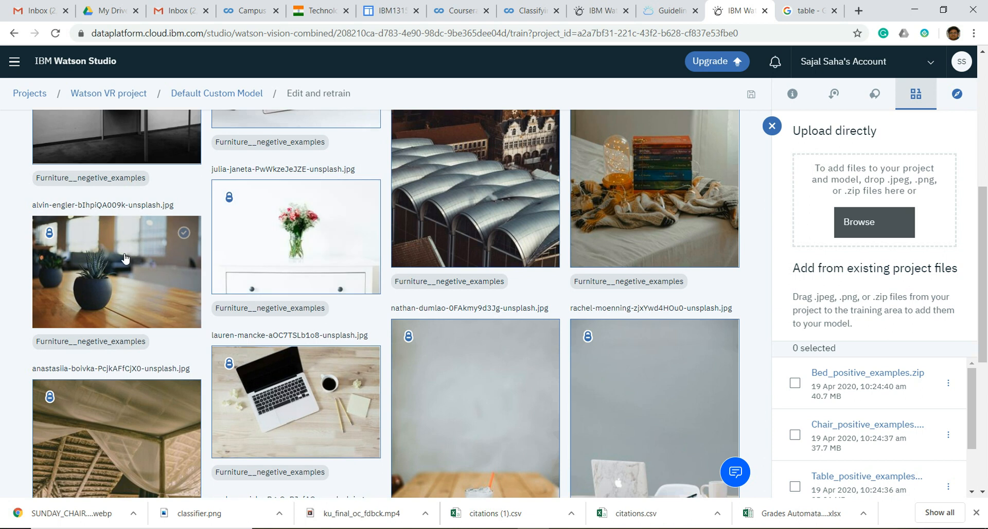
scroll(237, 293, "up", 5)
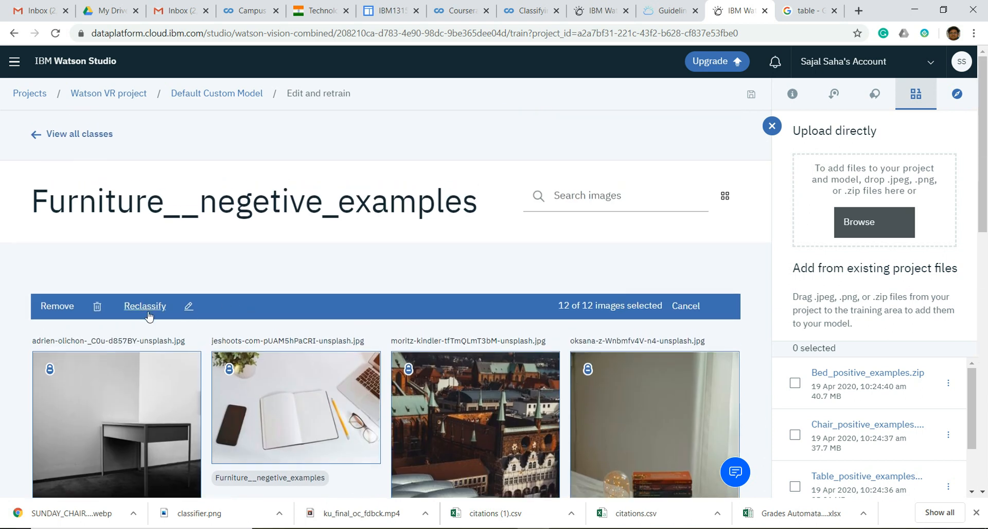
left_click(145, 306)
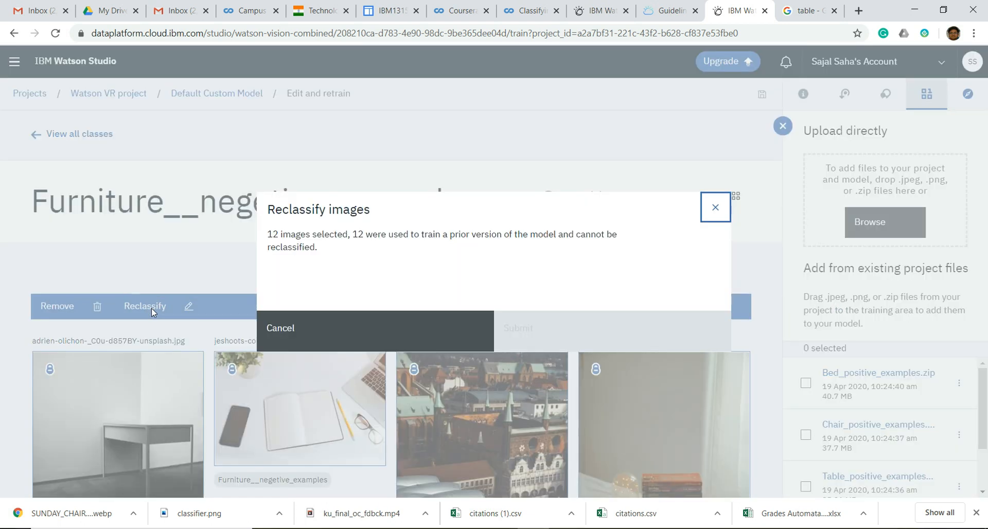
left_click(290, 333)
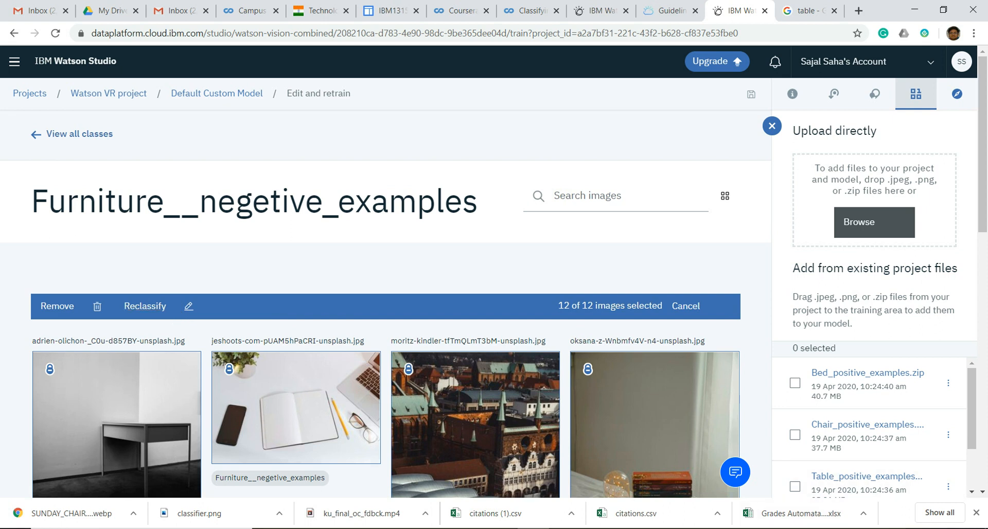
left_click(829, 528)
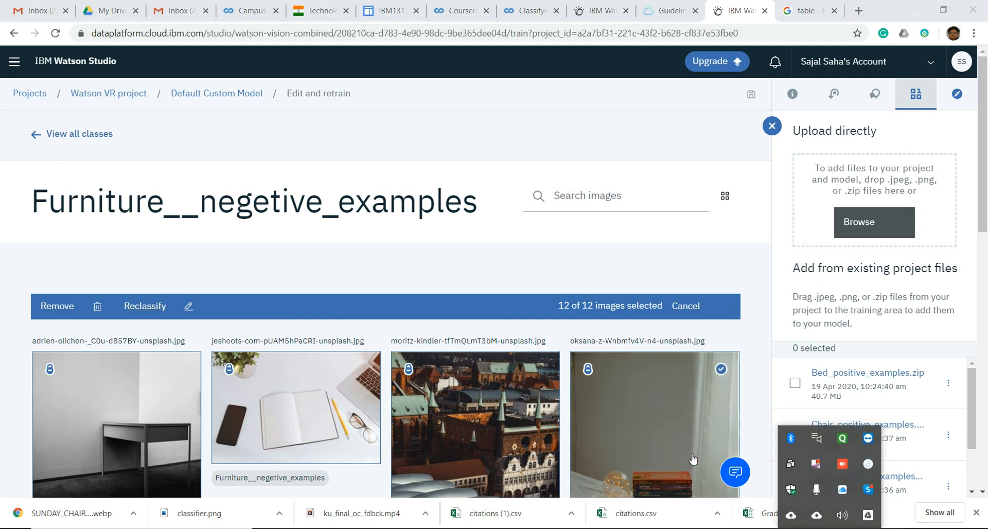
right_click(816, 464)
left_click(693, 415)
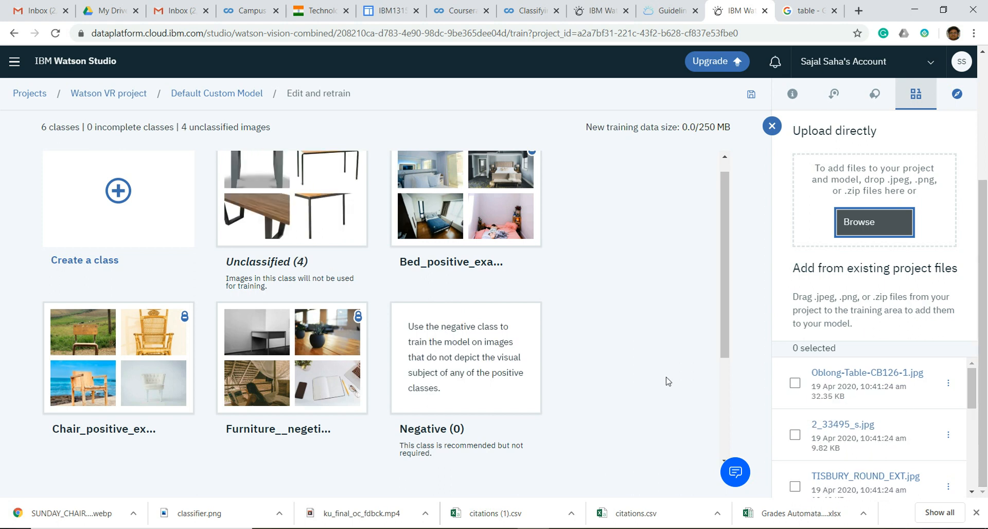
Upload the products_international_furniture chair image and the two bed images, images and jerary-king-upholstered-bed-0, from Downloads to the model.
scroll(651, 389, "up", 1)
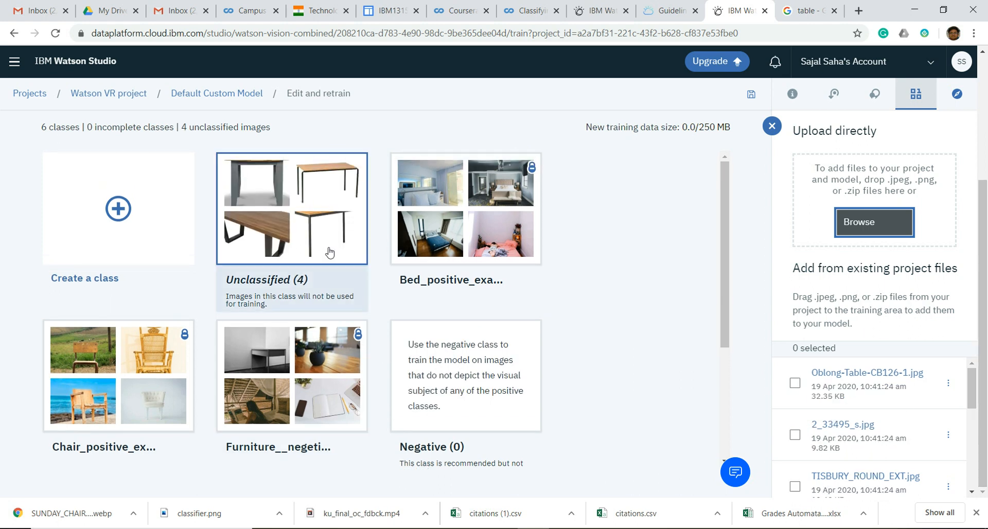
left_click(836, 226)
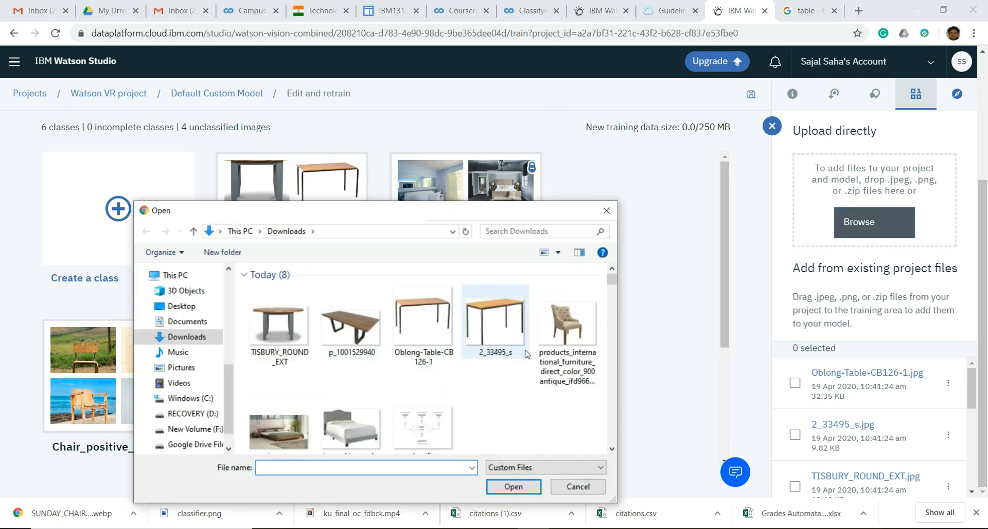
left_click(564, 341)
left_click(304, 447, "ctrl")
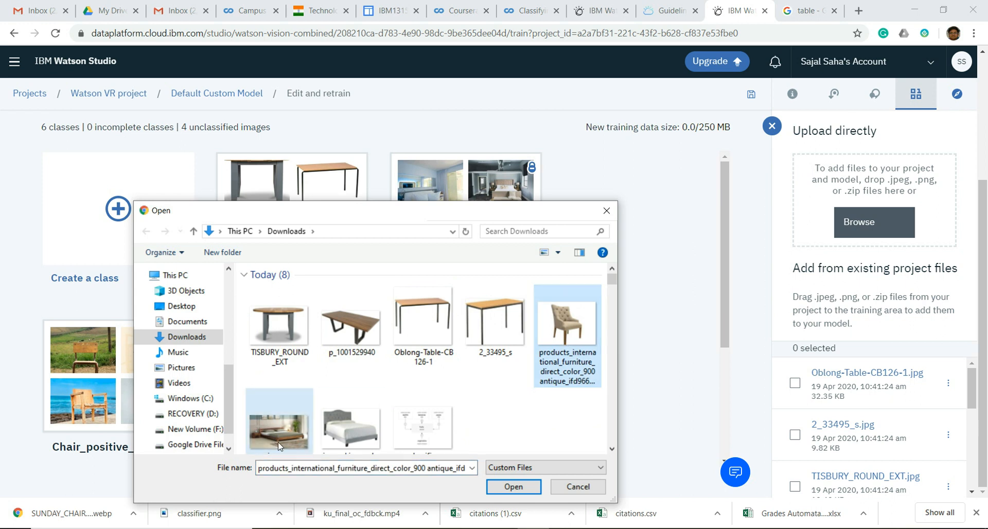
left_click(351, 409, "ctrl")
left_click(512, 486)
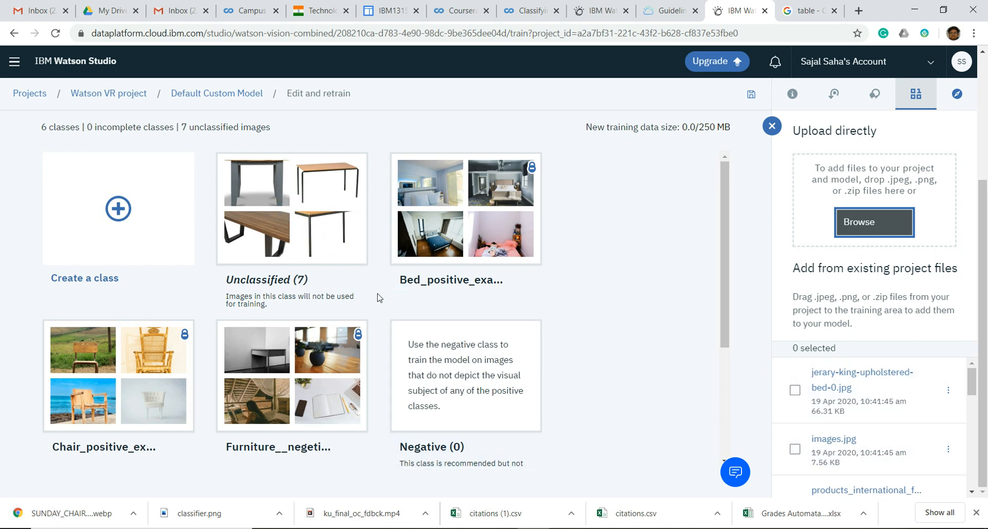
Open the Unclassified class and classify the four table images, including TISBURY_ROUND_EXT and 2_33495_s, as Table_positive_examples.
left_click(319, 227)
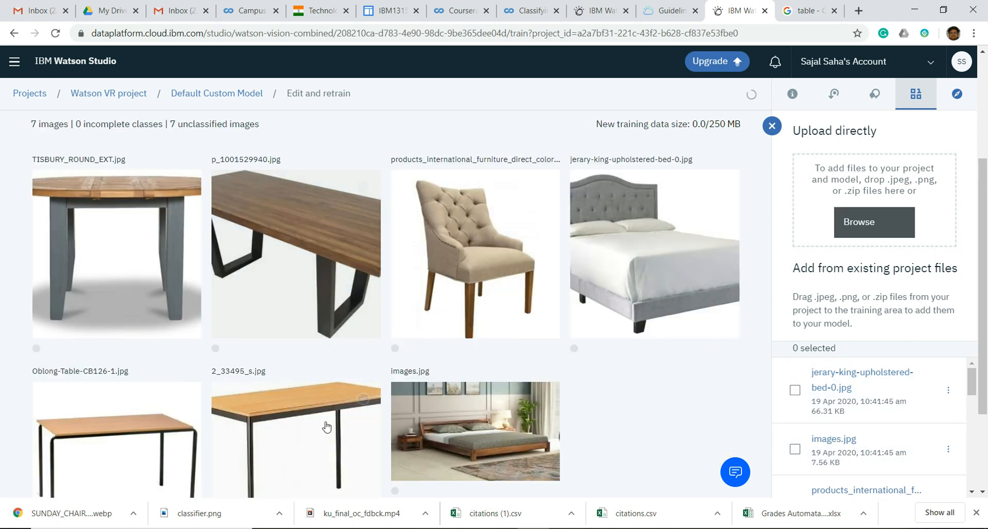
left_click(150, 229)
left_click(331, 338)
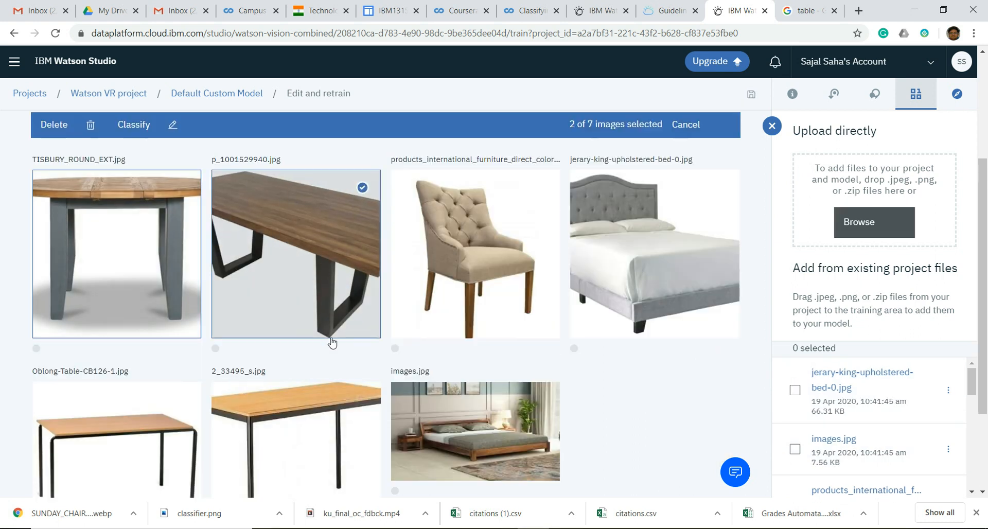
scroll(317, 346, "down", 3)
left_click(159, 353)
left_click(280, 355)
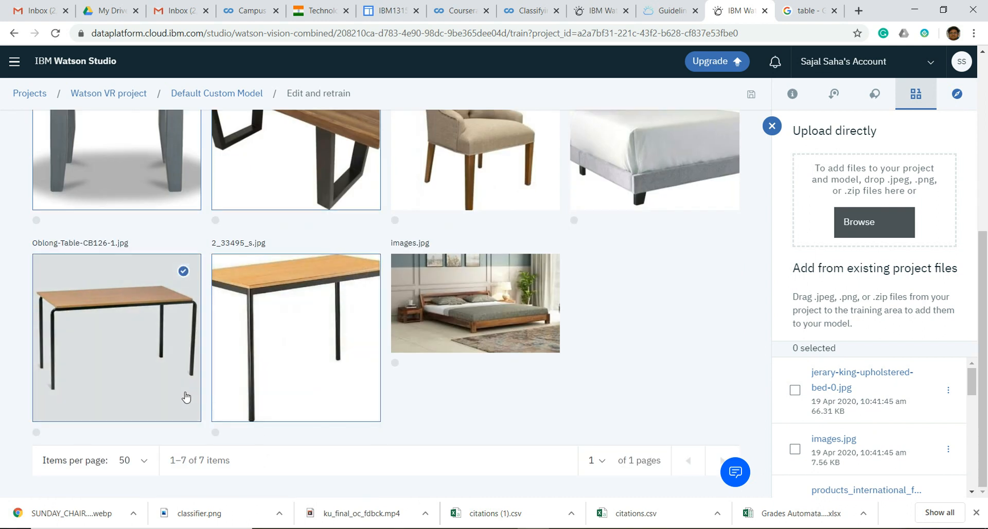
scroll(298, 357, "up", 5)
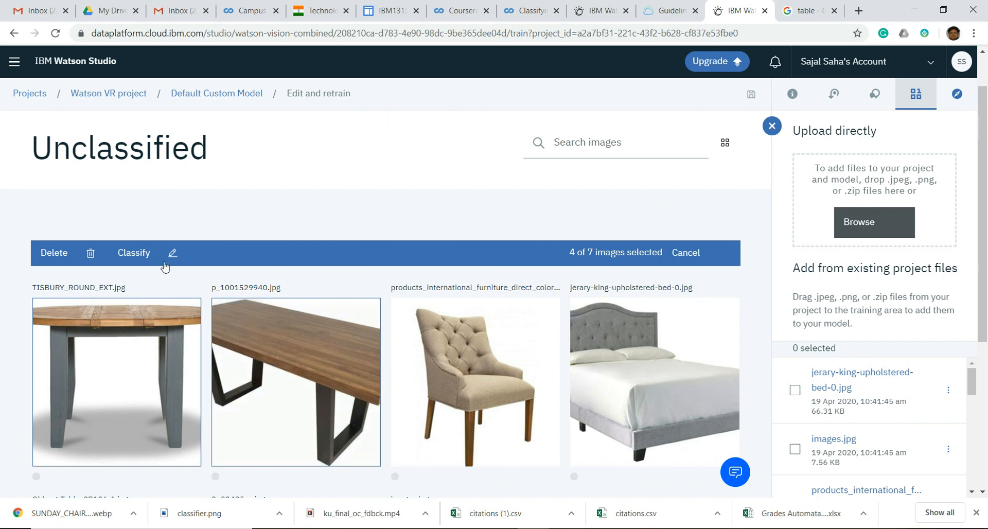
left_click(133, 253)
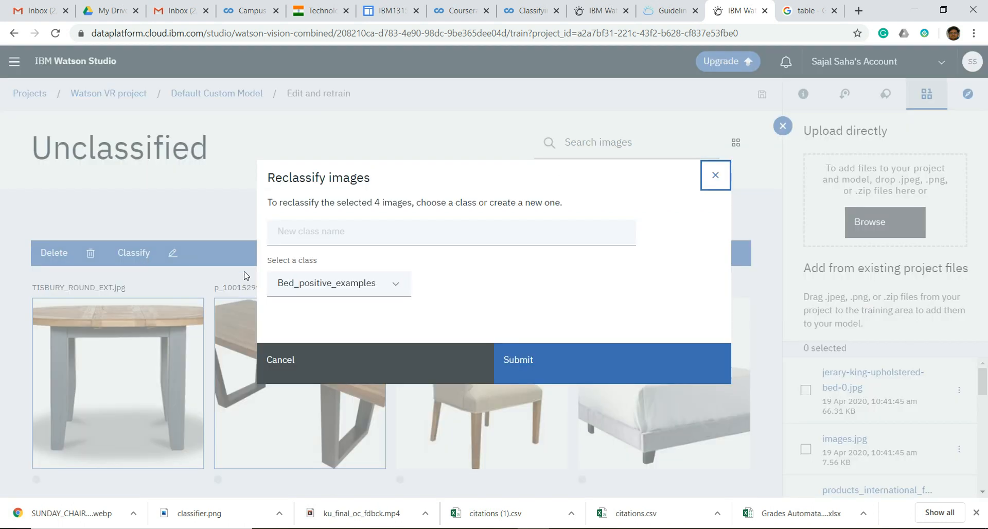
left_click(380, 289)
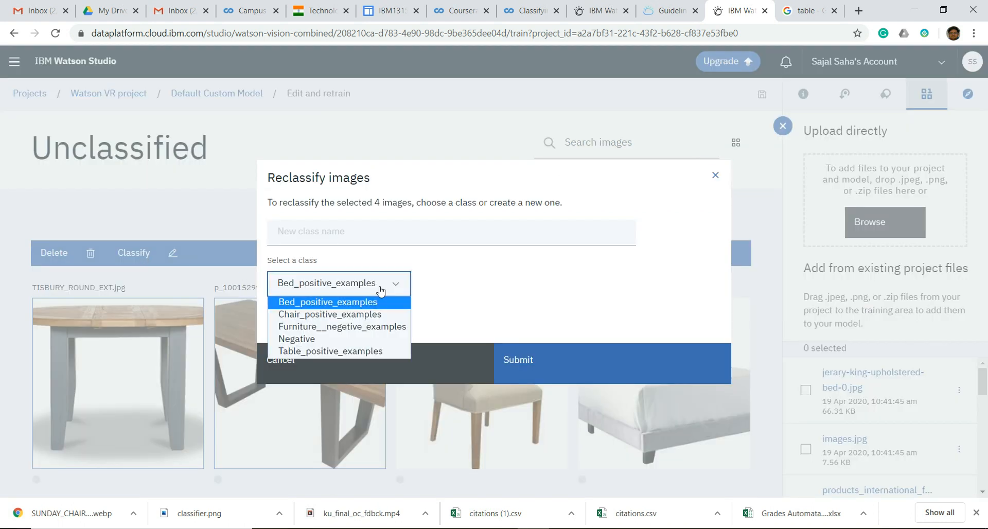
left_click(368, 351)
left_click(503, 368)
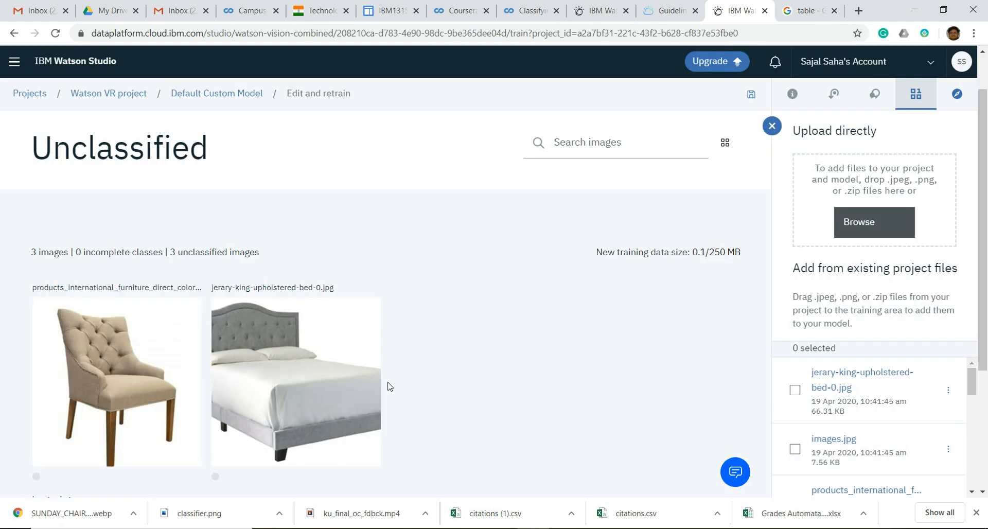
Classify the two unclassified bed images, jerary-king-upholstered-bed-0.jpg and images.jpg, as Bed_positive_examples.
scroll(498, 368, "down", 3)
scroll(498, 368, "up", 2)
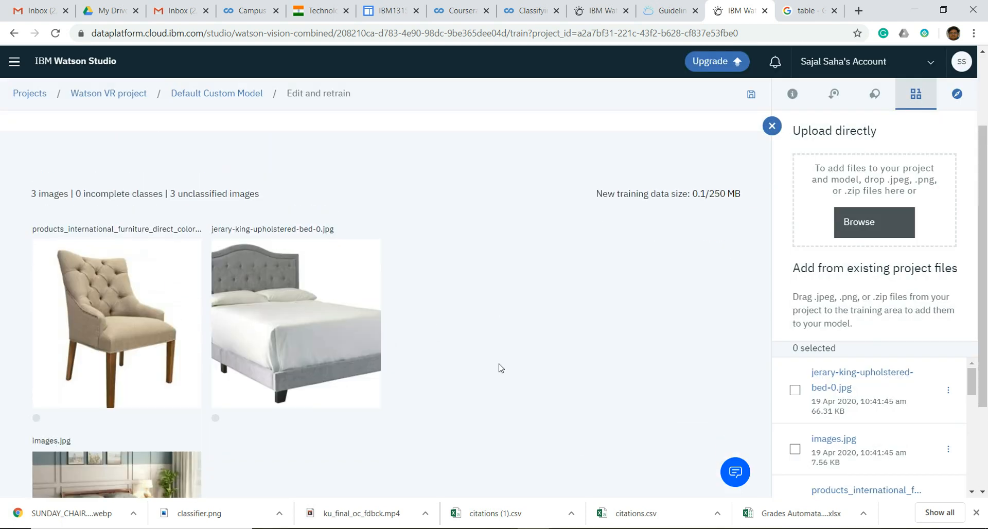
left_click(264, 367)
left_click(125, 258)
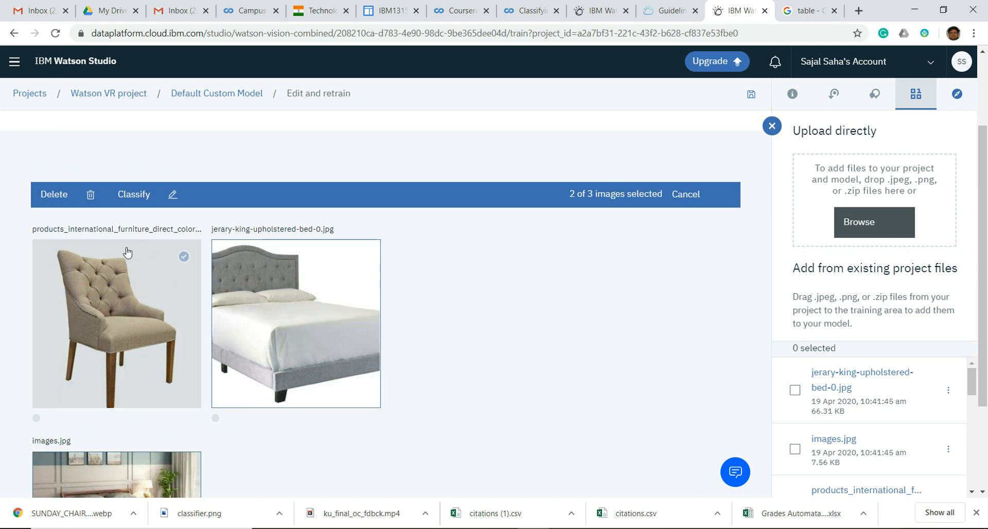
left_click(130, 194)
left_click(387, 291)
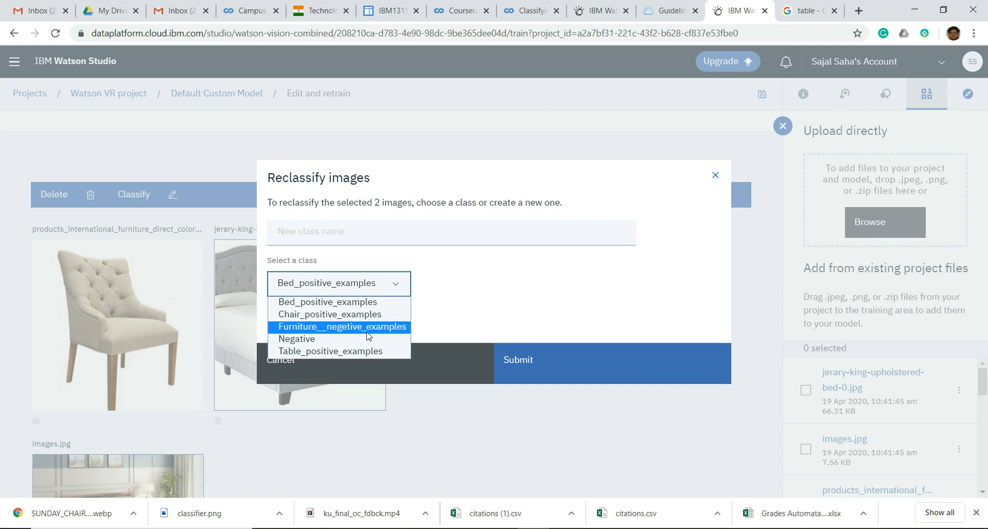
left_click(365, 306)
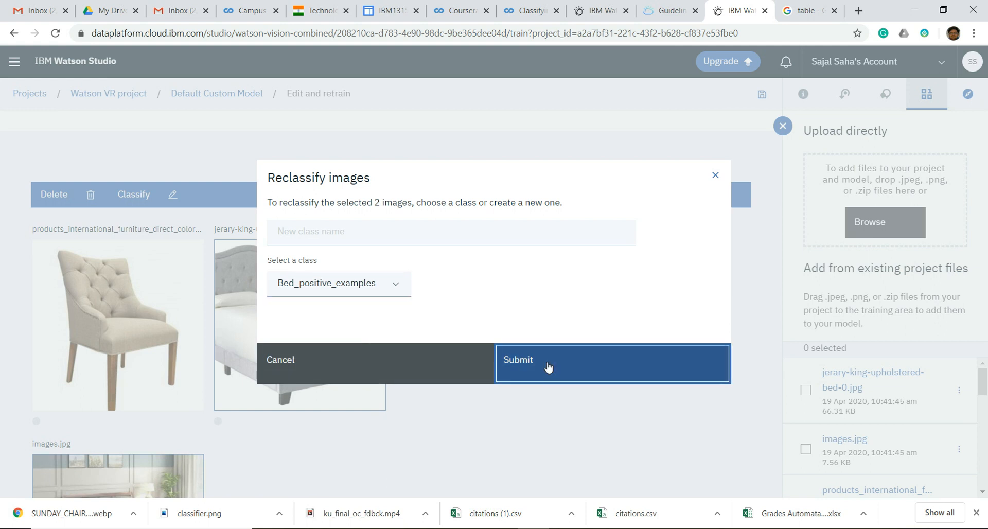
left_click(547, 367)
Classify the remaining chair image as Chair_positive_examples and start training the model.
left_click(95, 332)
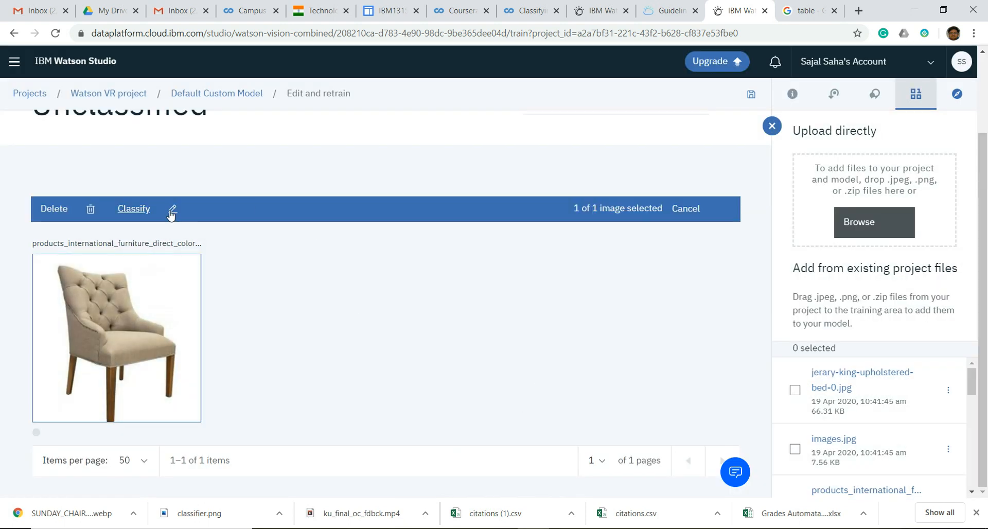
left_click(142, 209)
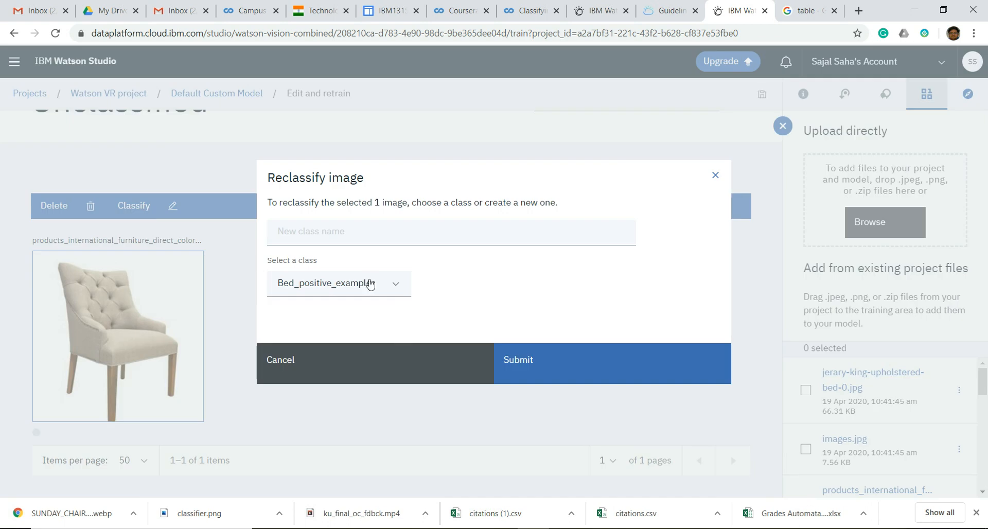
left_click(370, 284)
left_click(366, 314)
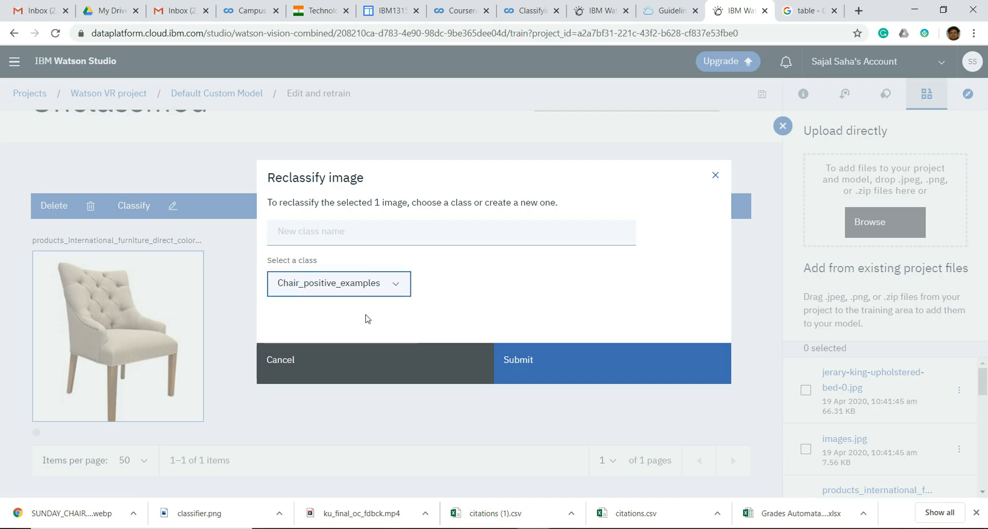
left_click(547, 369)
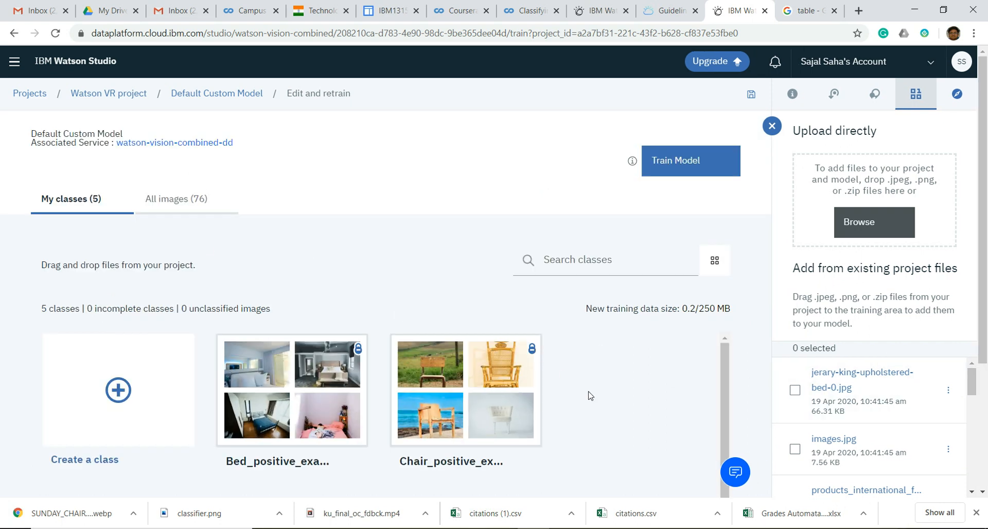
left_click(669, 162)
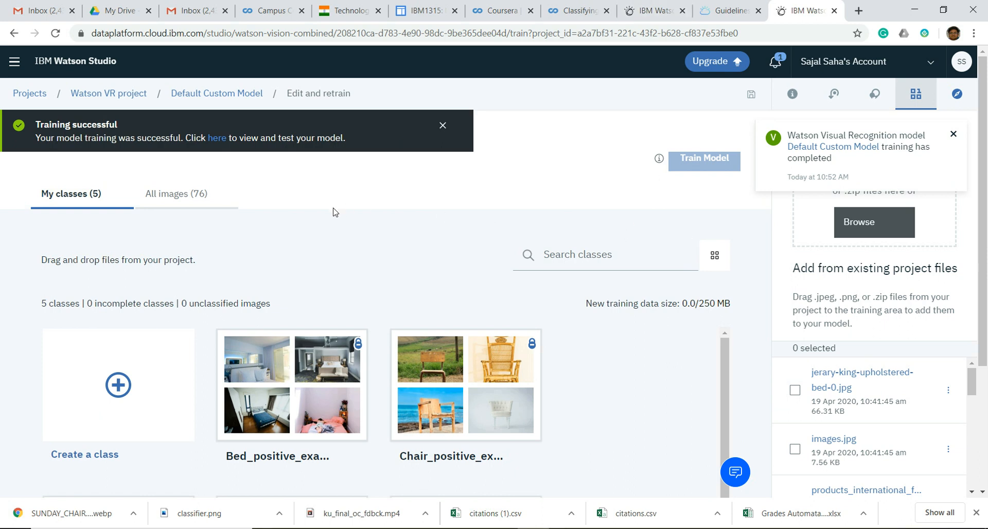
left_click(830, 528)
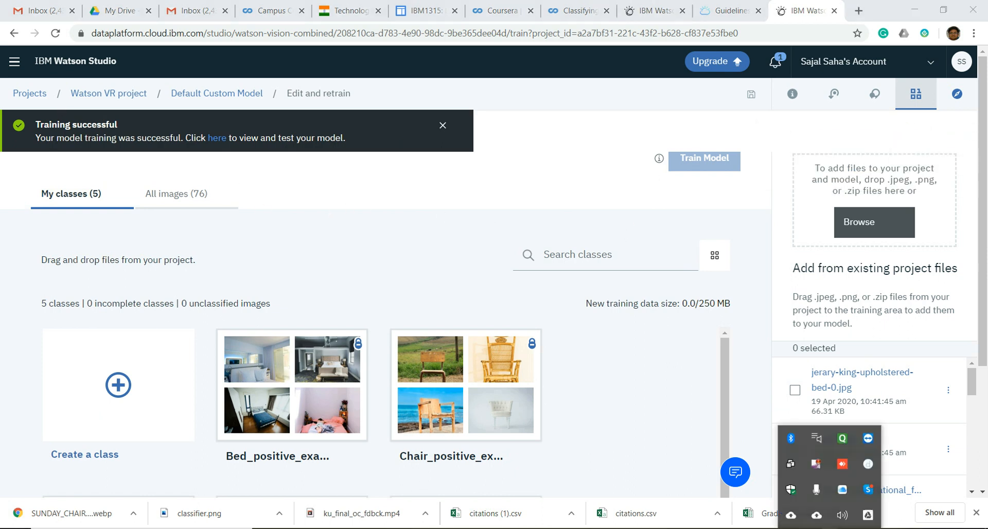
right_click(808, 465)
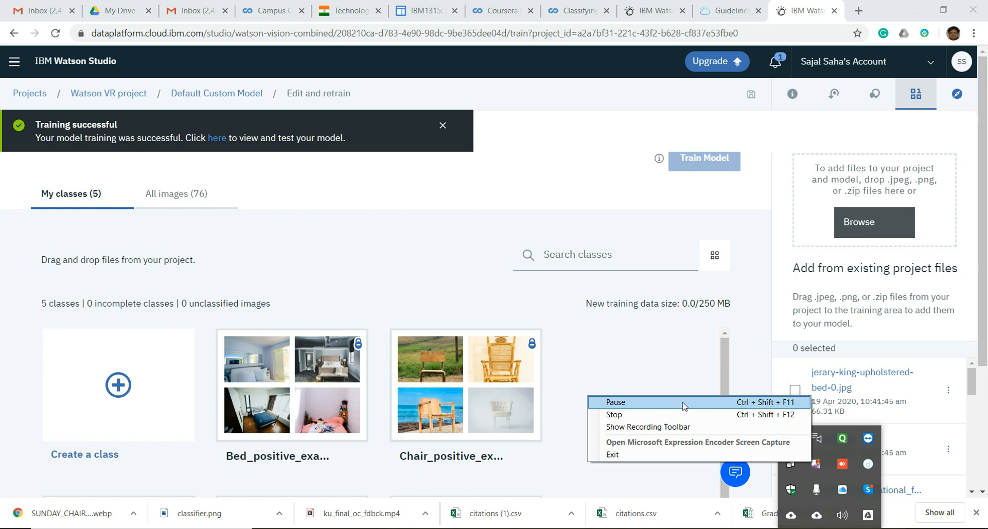
left_click(576, 345)
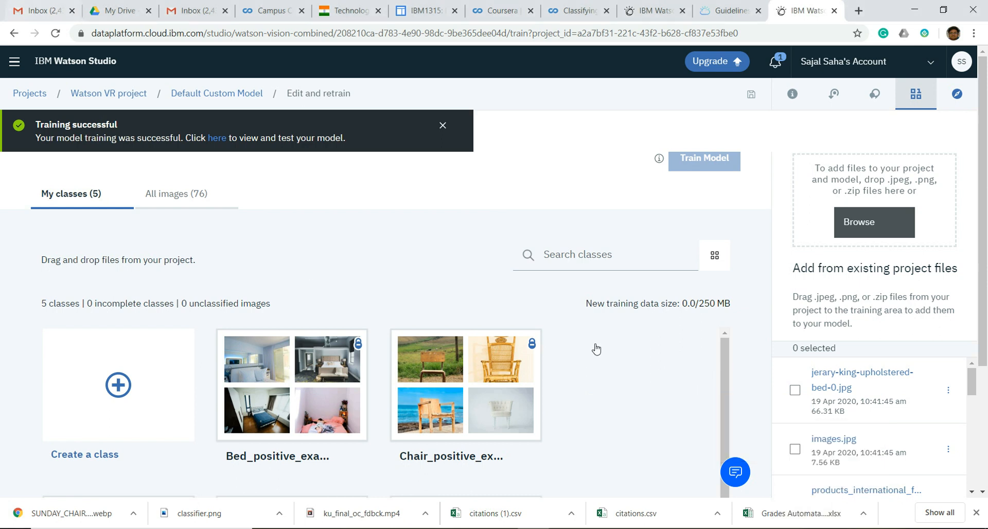
Look through the retrained model's classes and dismiss the training notification.
scroll(601, 366, "down", 1)
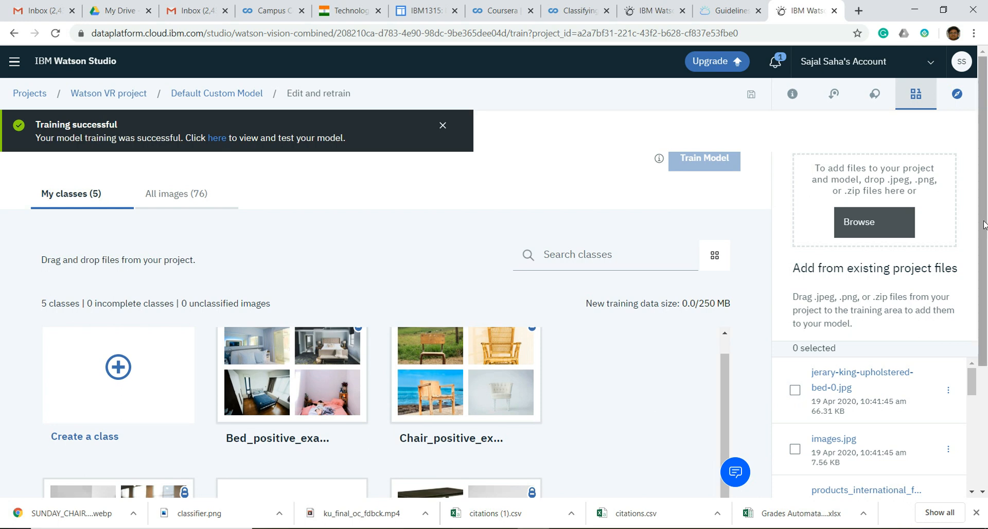
scroll(983, 236, "down", 1)
scroll(958, 268, "down", 3)
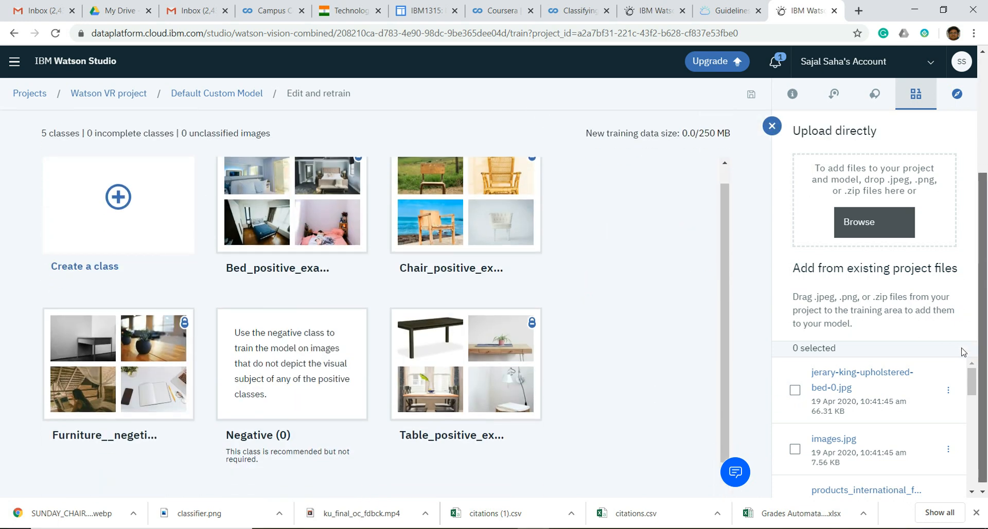
scroll(962, 353, "up", 4)
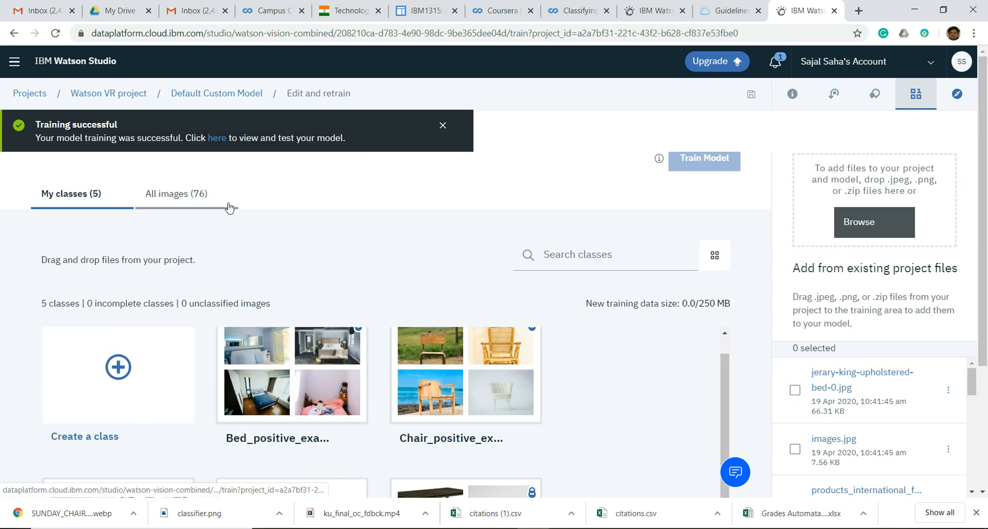
left_click(443, 125)
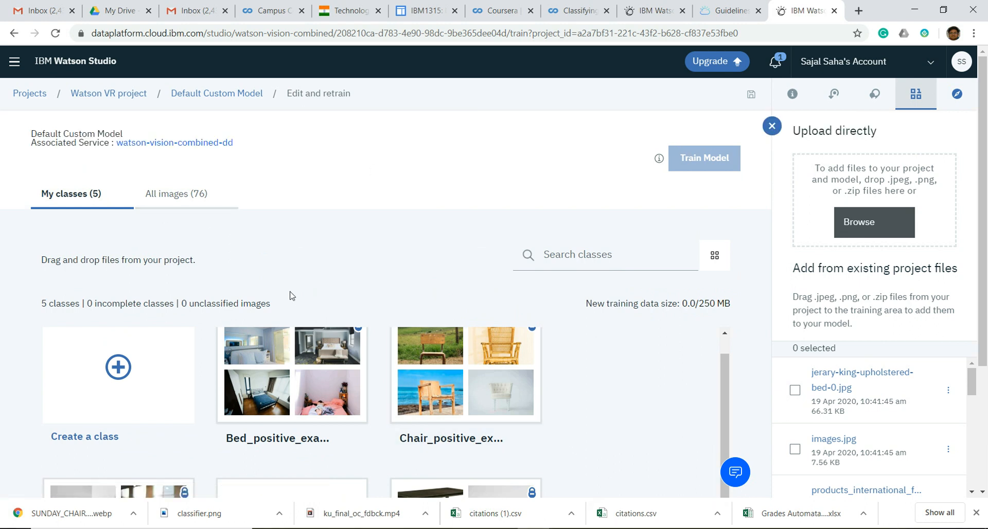
Open the associated watson-vision-combined-dd service, reopen the Default Custom Model from it, and go to the model's test page.
left_click(195, 143)
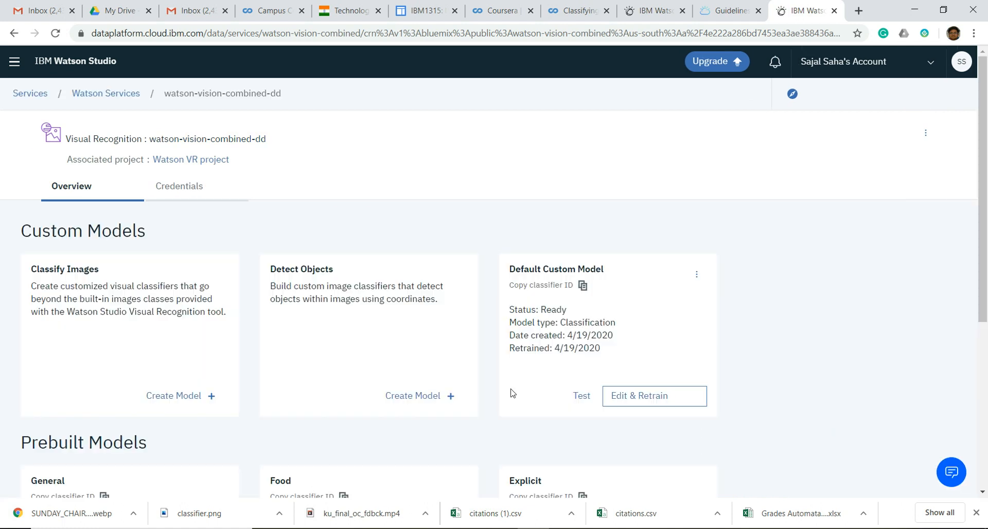
left_click(675, 400)
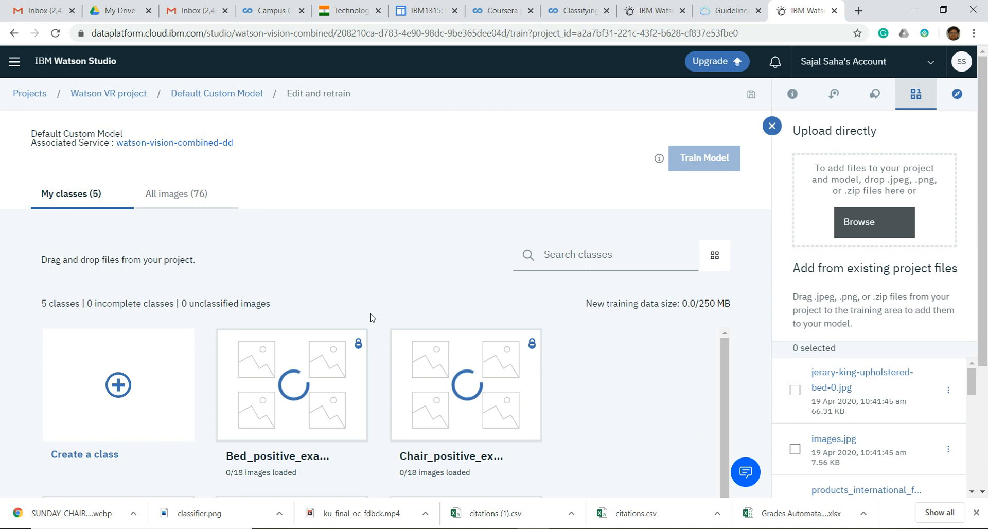
left_click(204, 97)
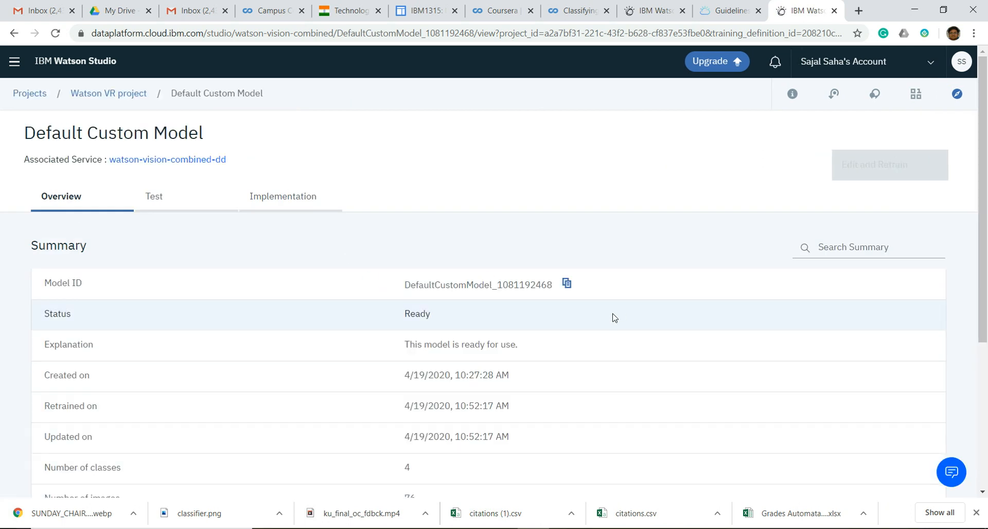
left_click(187, 204)
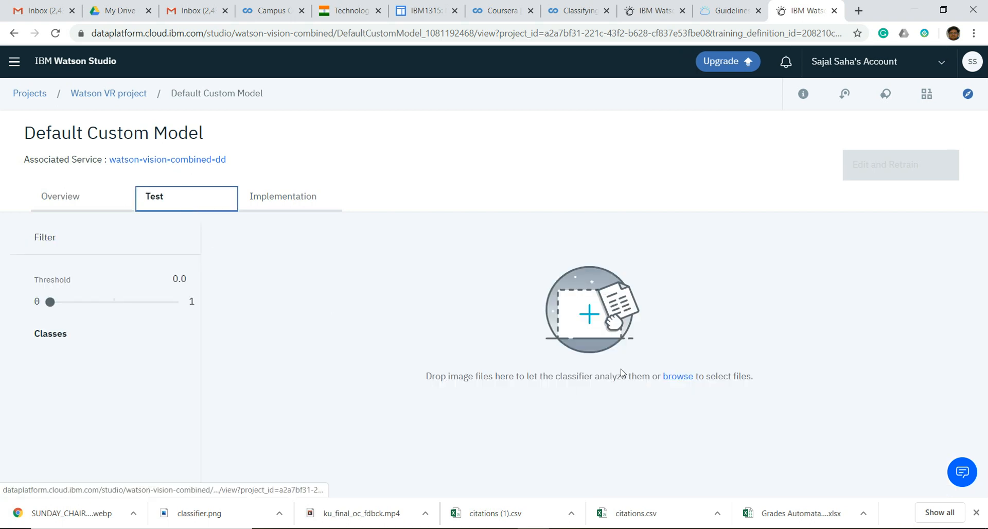
Test the model with the Oblong-Table-CB126-1 image from Downloads and look at its class scores.
left_click(682, 378)
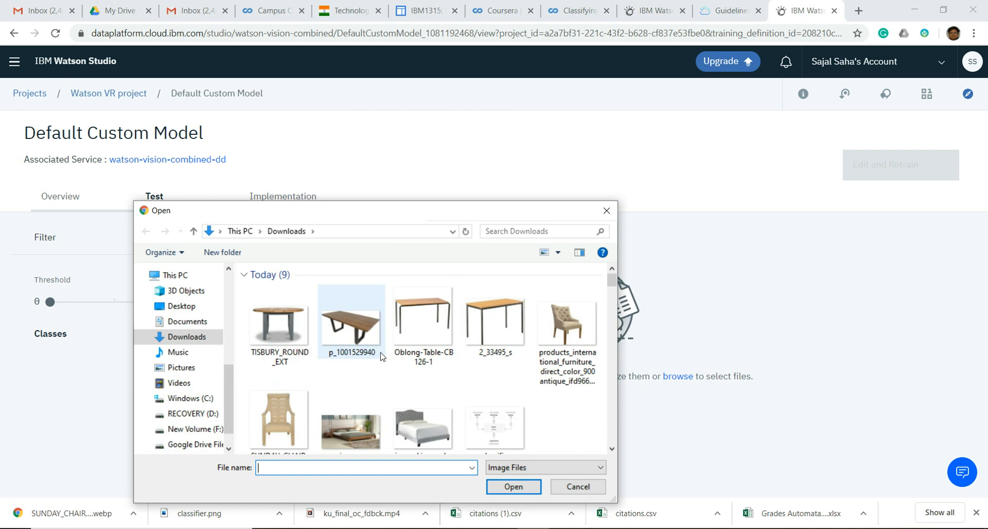
left_click(421, 340)
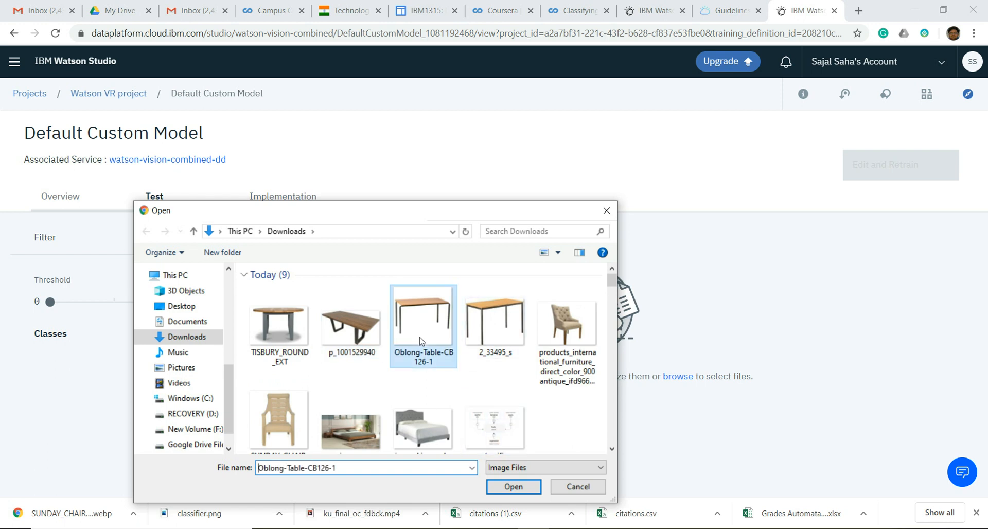
left_click(509, 488)
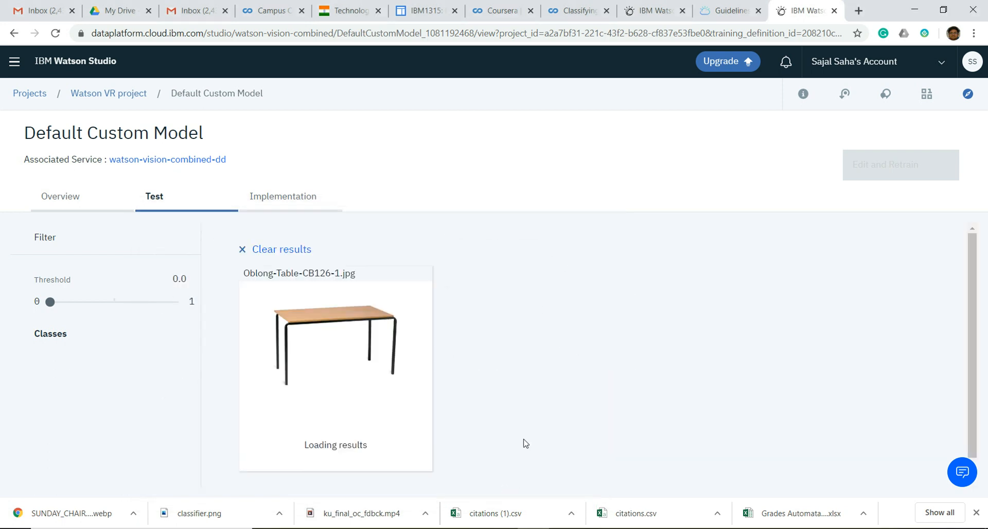
scroll(527, 400, "down", 1)
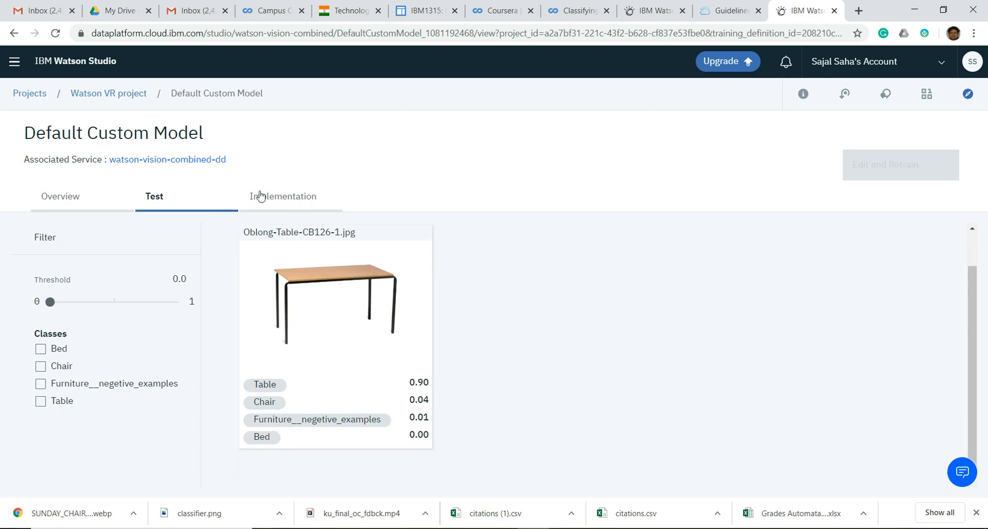
scroll(320, 295, "up", 1)
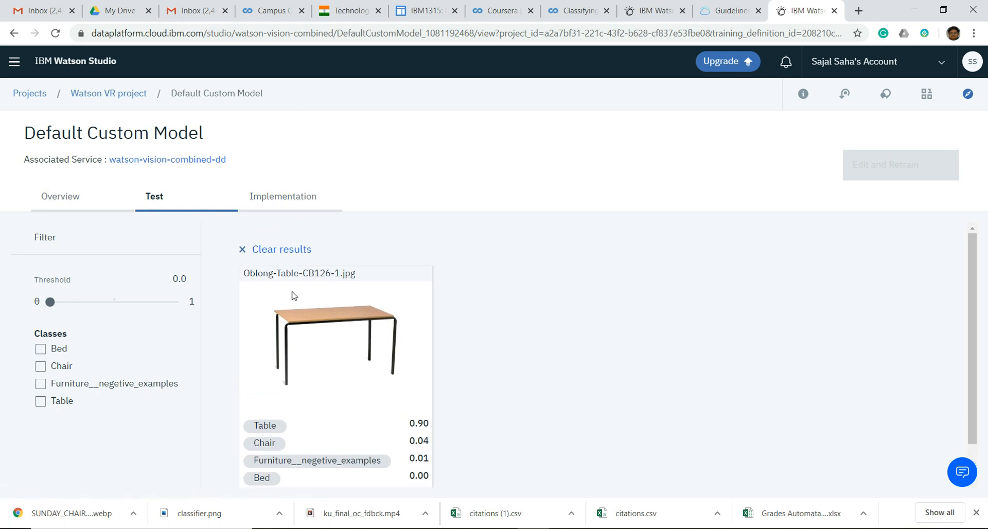
Clear the results, test the model with the four table, two chair and two bed images from Downloads, and look through their class scores.
left_click(271, 250)
left_click(668, 381)
left_click(270, 335)
left_click(351, 329, "ctrl")
left_click(423, 327, "ctrl")
left_click(495, 326, "ctrl")
left_click(551, 330, "ctrl")
left_click(278, 419, "ctrl")
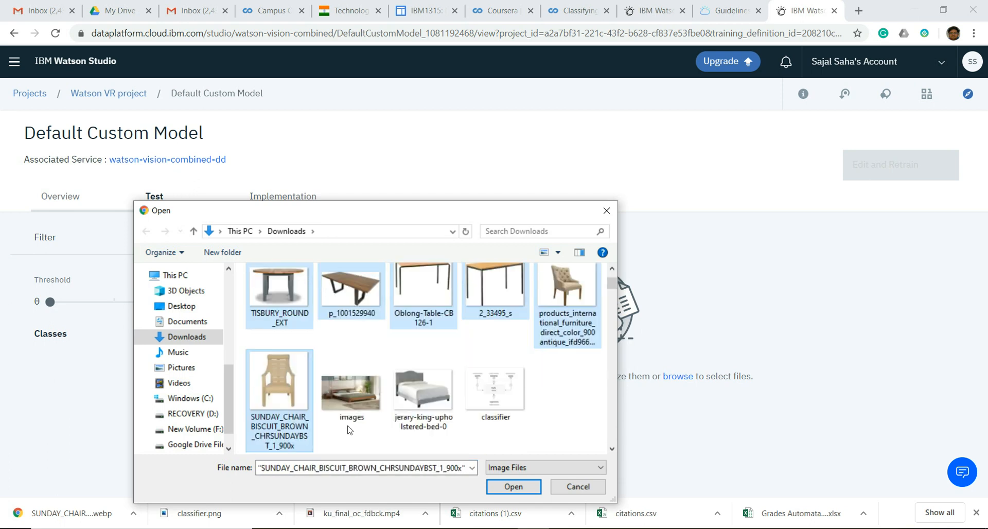
left_click(360, 391, "ctrl")
left_click(421, 403, "ctrl")
left_click(513, 486)
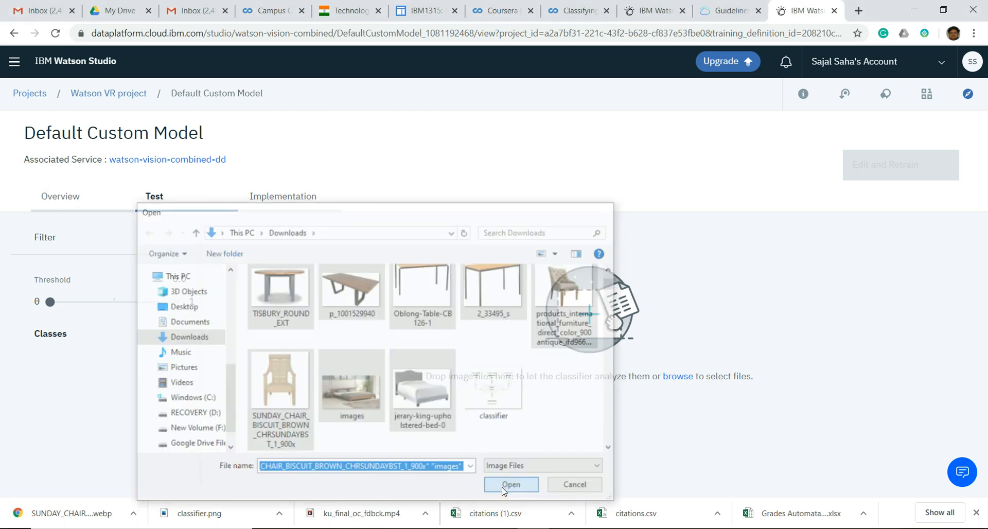
scroll(516, 443, "down", 8)
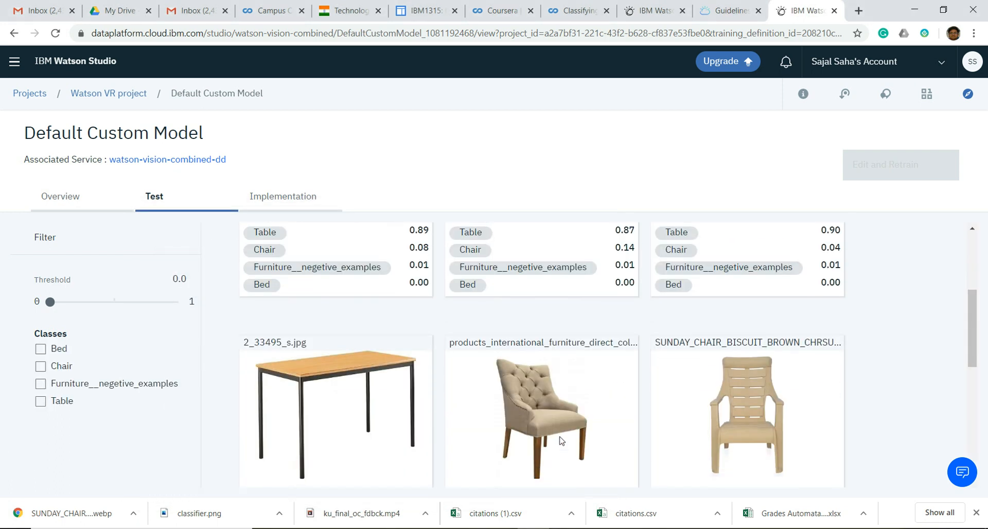
scroll(734, 456, "down", 4)
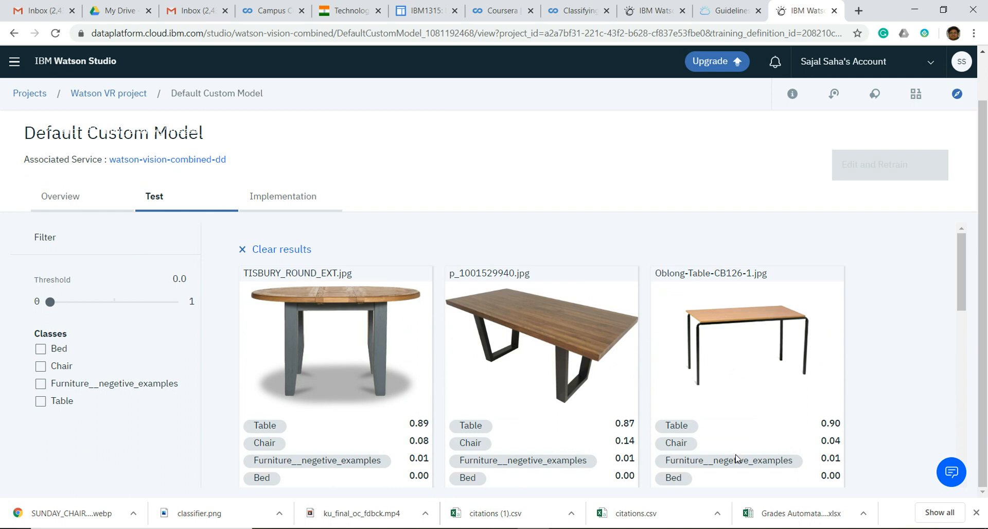
scroll(761, 464, "down", 4)
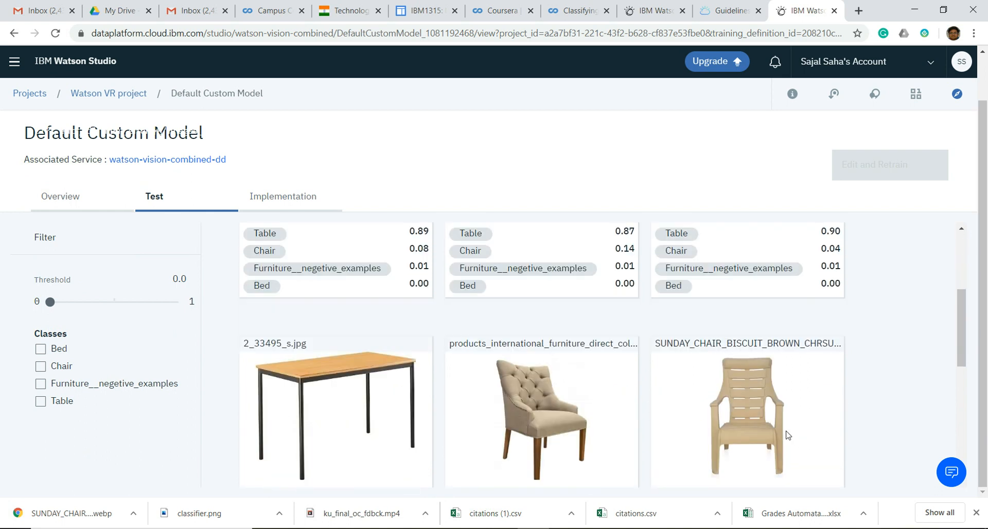
scroll(787, 435, "down", 2)
scroll(787, 435, "up", 3)
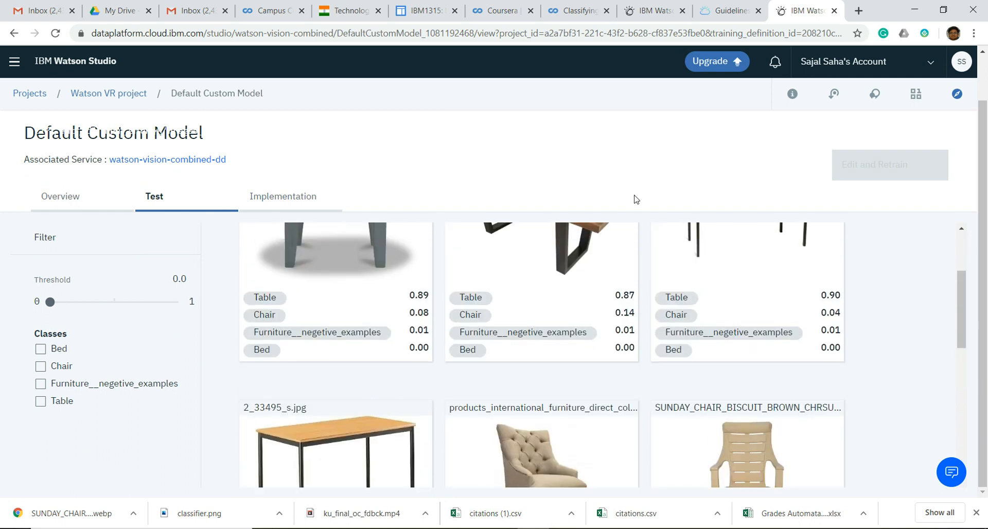
Search Google Images for "chair" in a new browser tab.
left_click(857, 10)
type("chair")
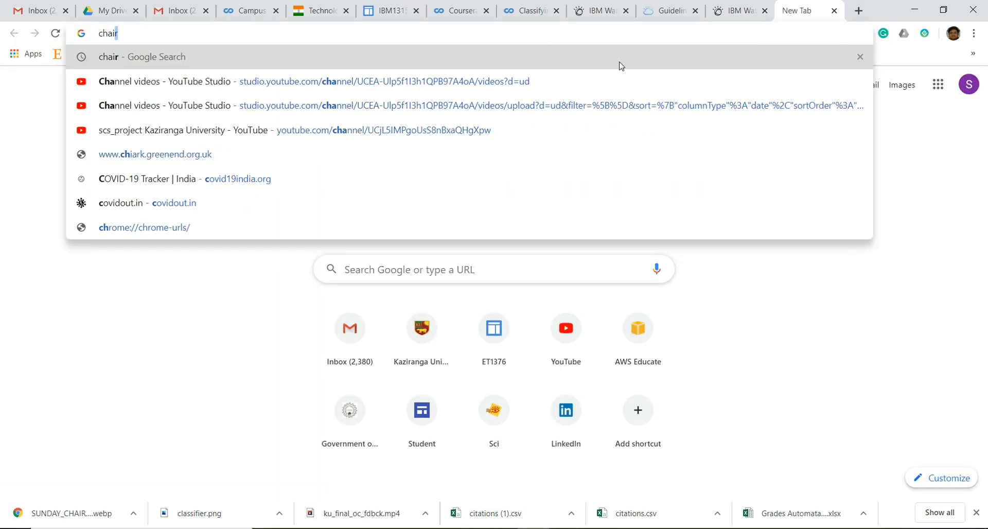
key("Return")
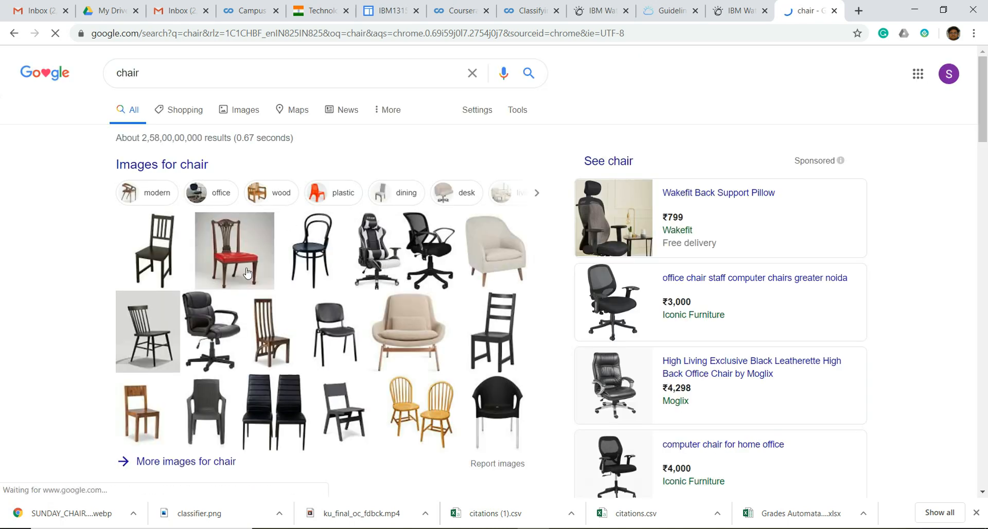
left_click(244, 119)
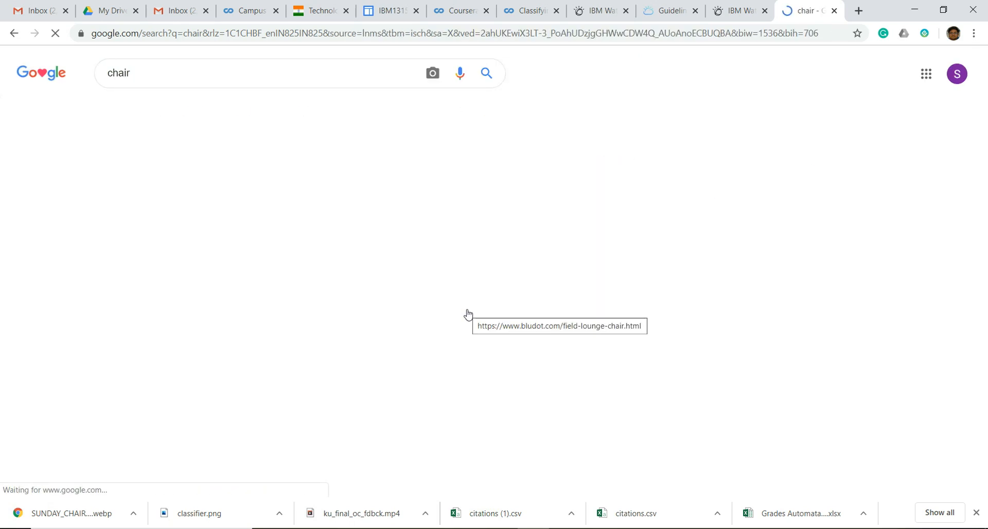
scroll(426, 438, "down", 5)
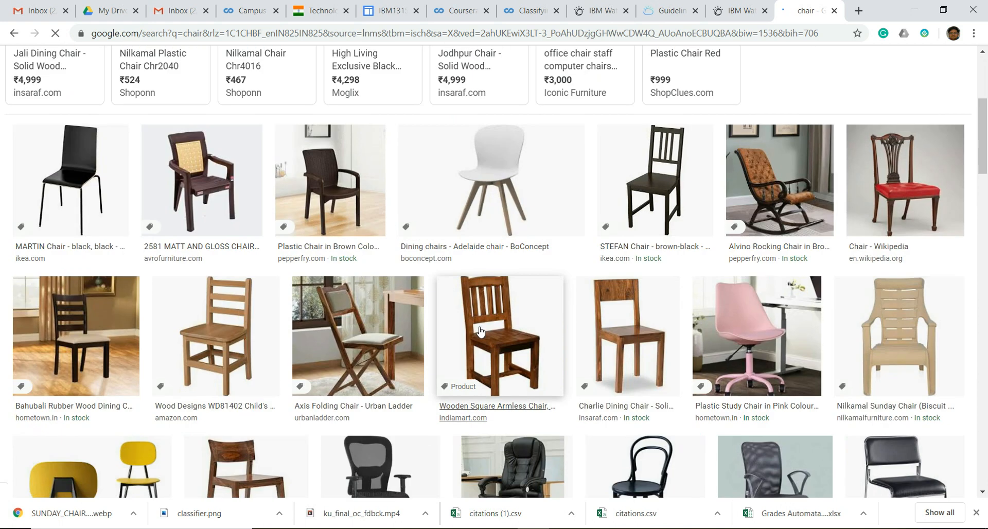
Save the white Adelaide chair image from BoConcept to Downloads under its suggested name.
left_click(512, 234)
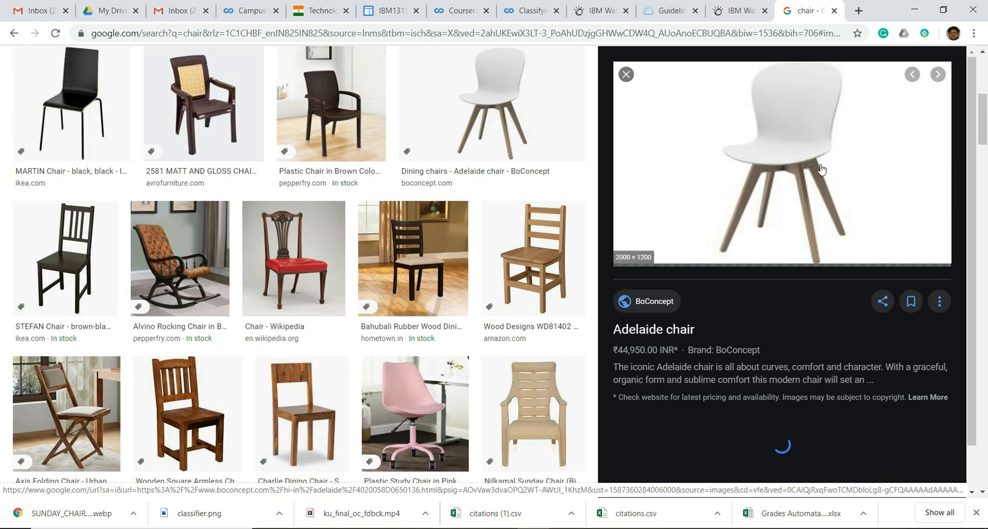
right_click(799, 164)
left_click(837, 279)
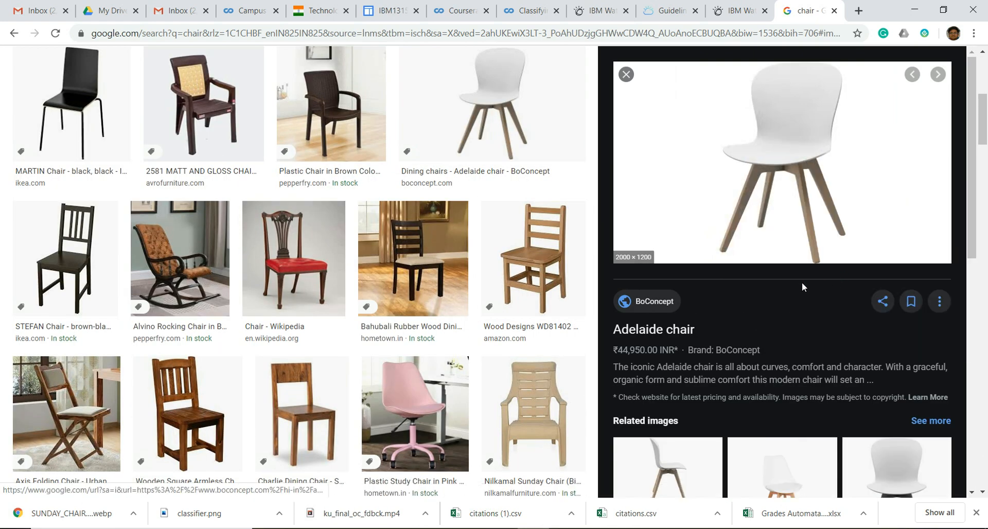
left_click(512, 486)
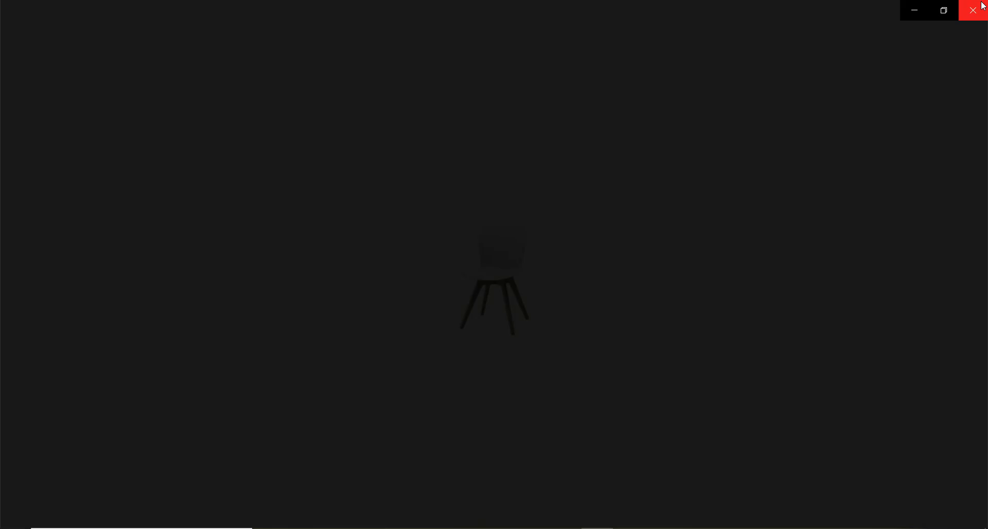
left_click(973, 11)
Save the wooden Wood Designs WD81402 child's chair image to Downloads as a JPEG under its suggested name.
left_click(521, 261)
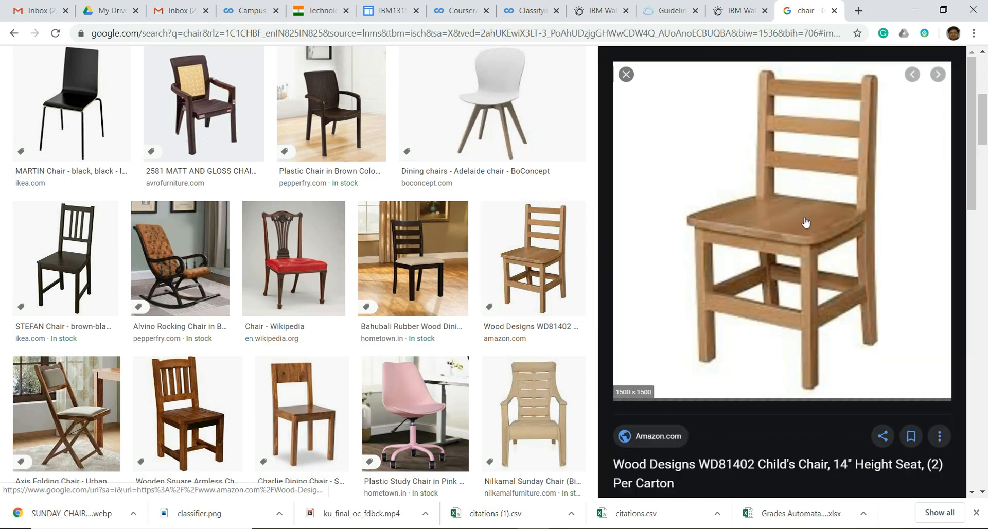
right_click(801, 218)
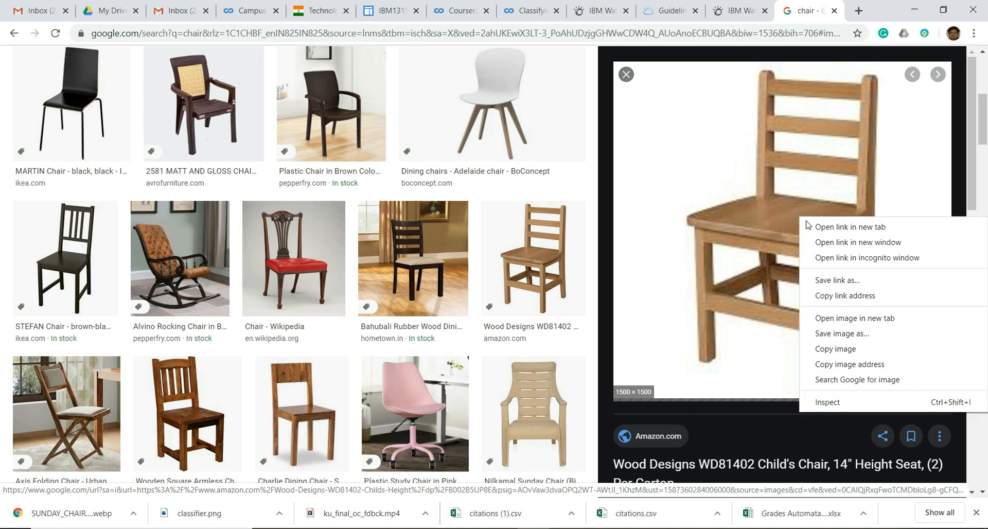
left_click(838, 337)
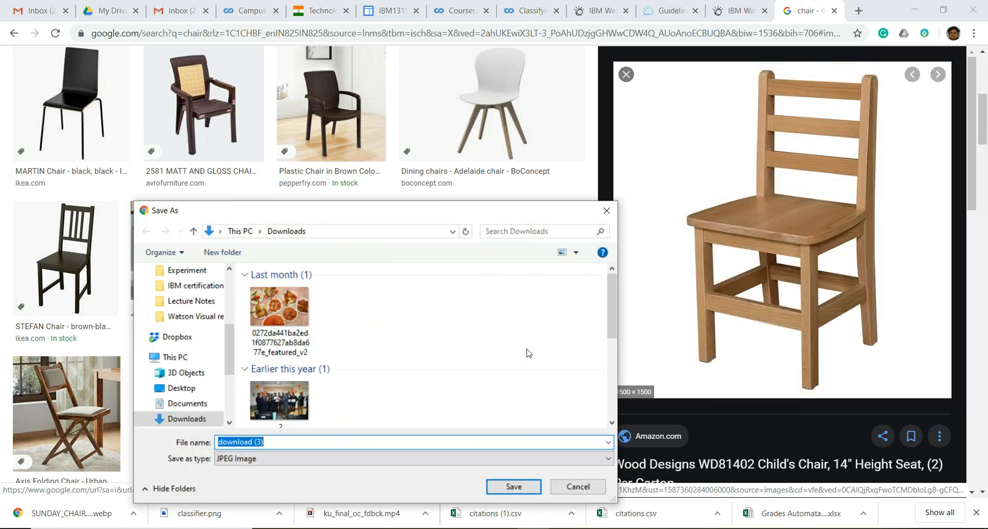
left_click(513, 486)
scroll(508, 360, "up", 5)
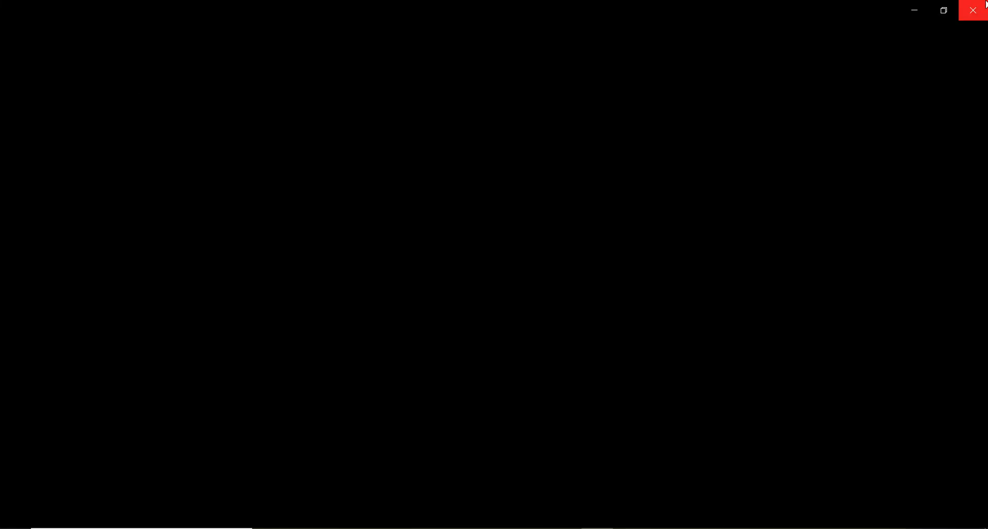
left_click(986, 4)
Search Google Images for "bed" and preview the Spacewood Mayflower king box bed, closing the preview again.
left_click_drag(165, 73, 91, 75)
type("bed")
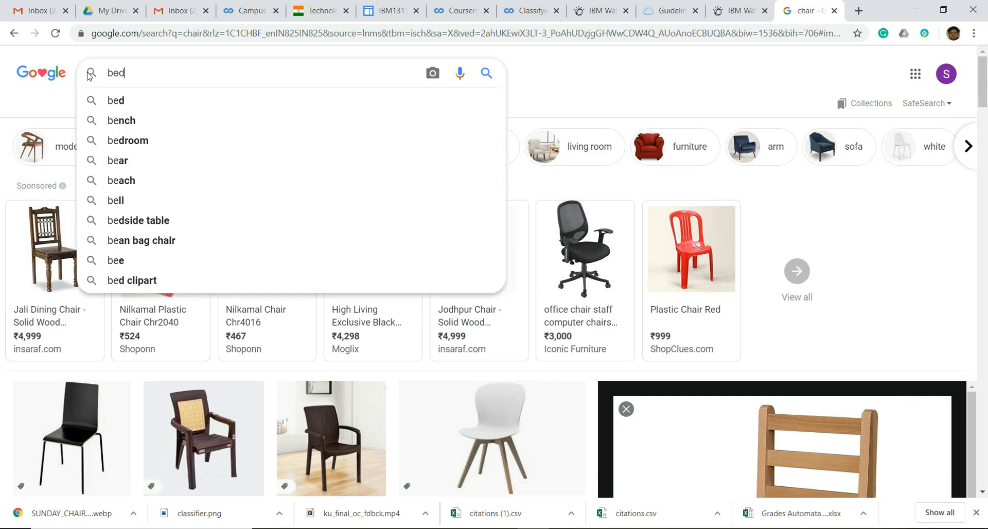
left_click(109, 99)
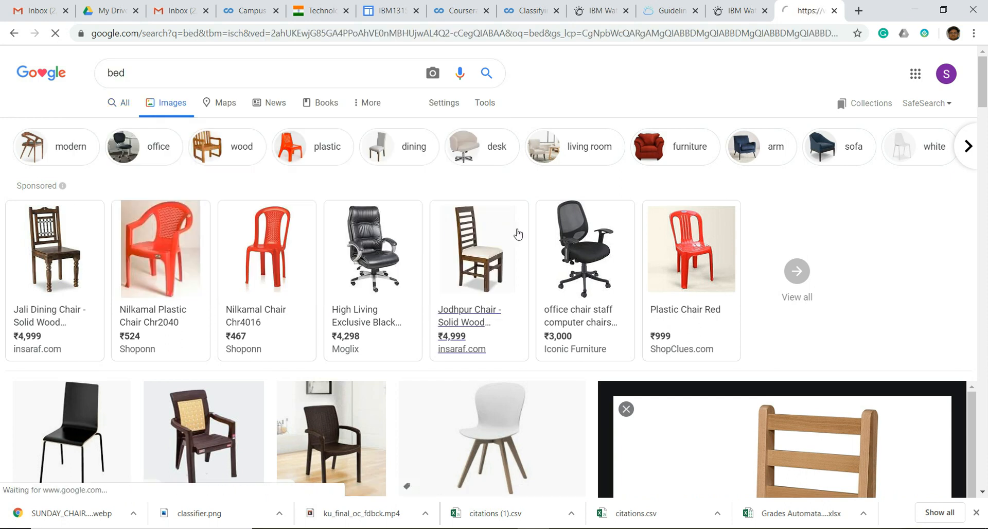
scroll(701, 316, "down", 5)
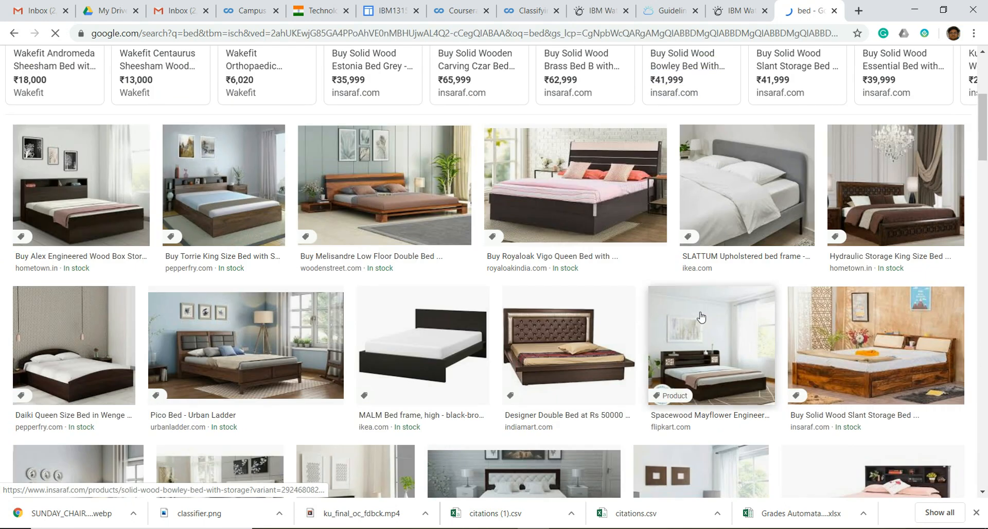
left_click(706, 331)
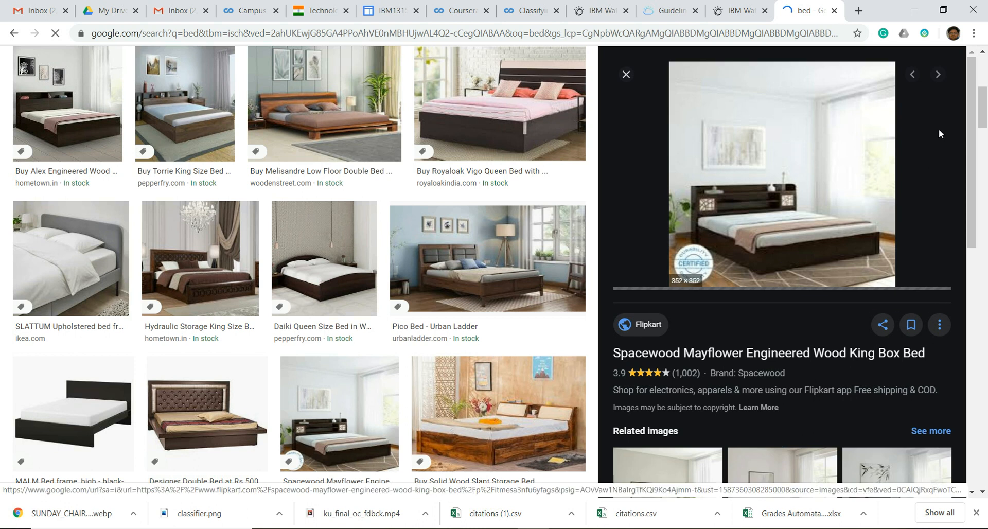
left_click(626, 80)
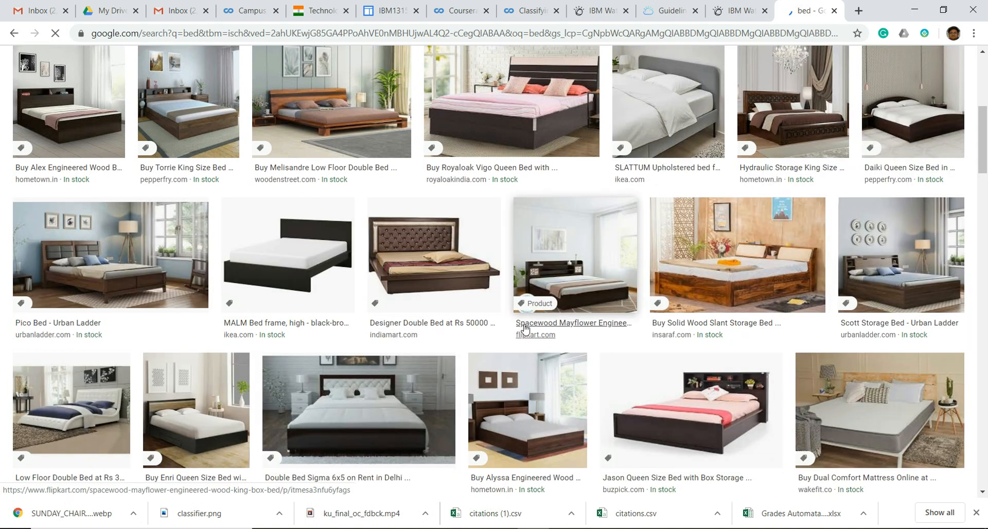
Save the Solid Wooden Carving Czar Bed image from Saraf Furniture to Downloads under its suggested name.
scroll(767, 335, "down", 5)
left_click(767, 335)
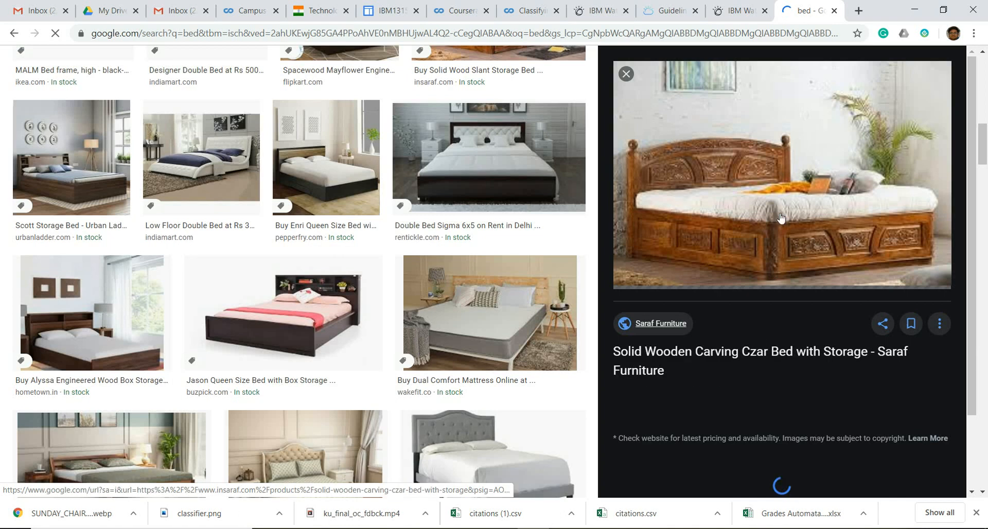
right_click(783, 188)
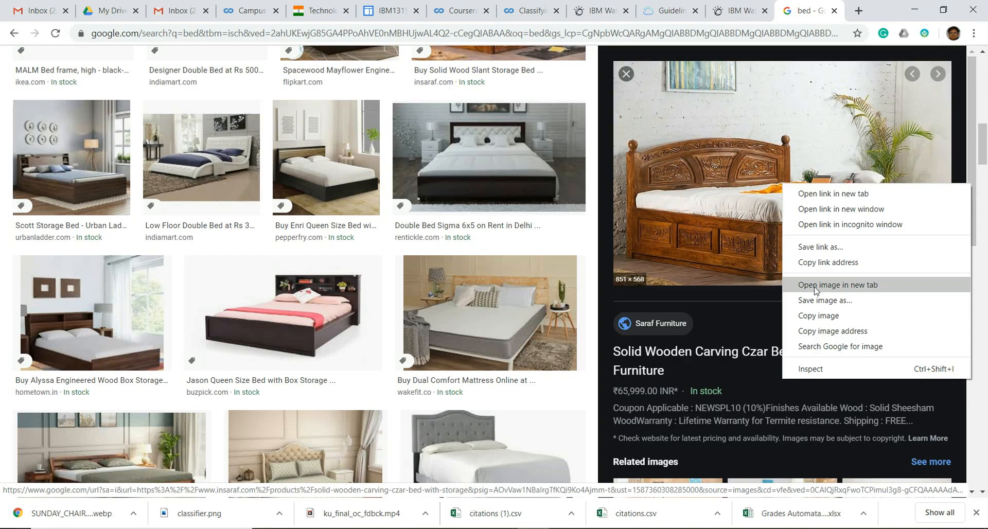
left_click(823, 300)
left_click(514, 486)
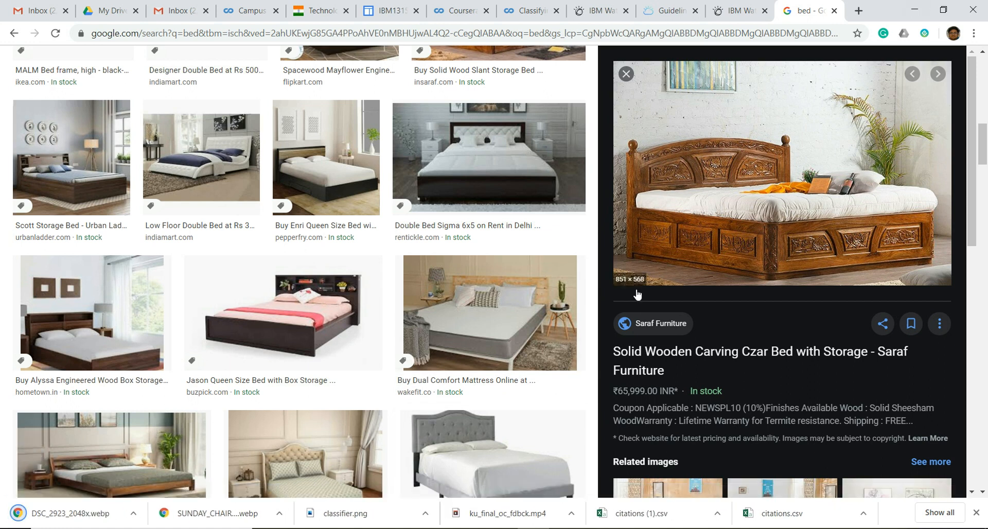
Return to the Default Custom Model test page and upload DSC_2923_2048x, download (3) and download (2) from Downloads for classification.
left_click(747, 11)
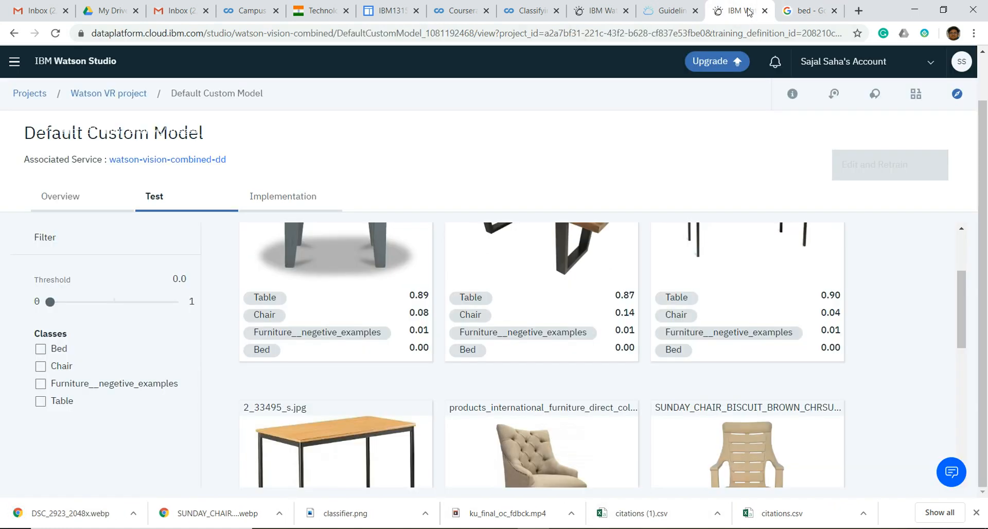
scroll(451, 425, "down", 4)
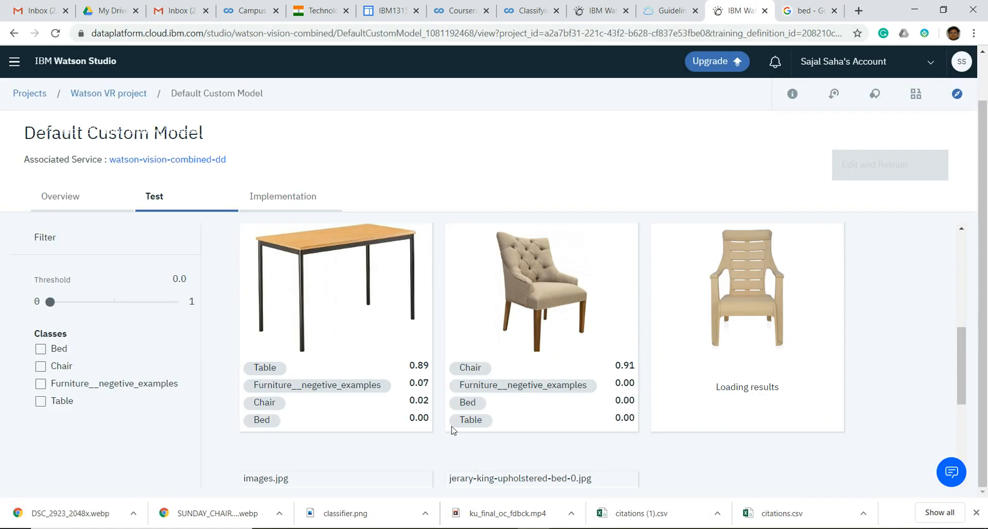
scroll(453, 430, "up", 5)
left_click(260, 251)
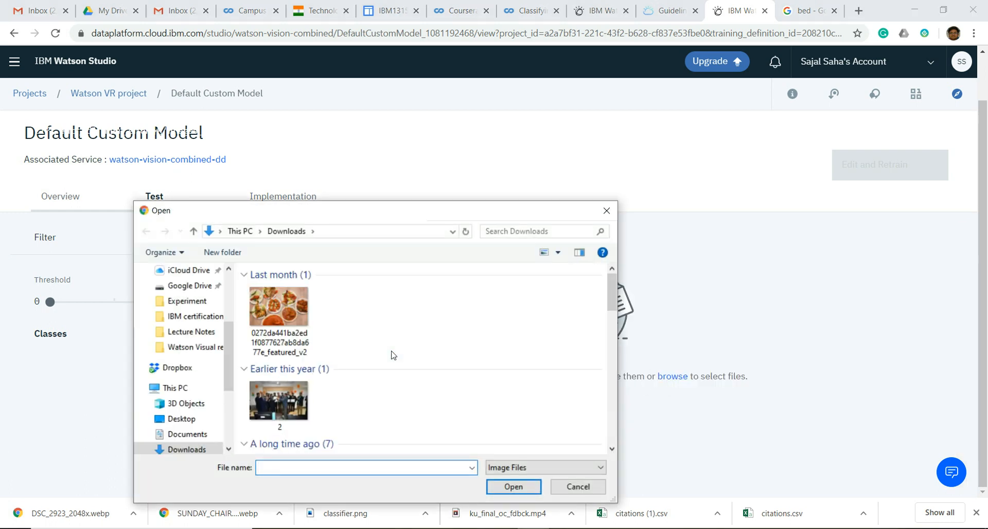
left_click(277, 332)
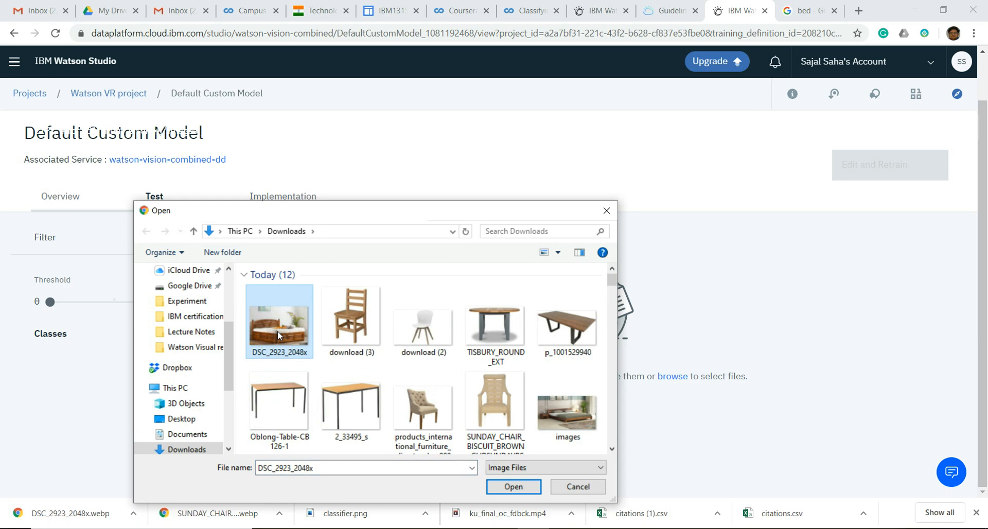
left_click(338, 327, "ctrl")
left_click(423, 327, "ctrl")
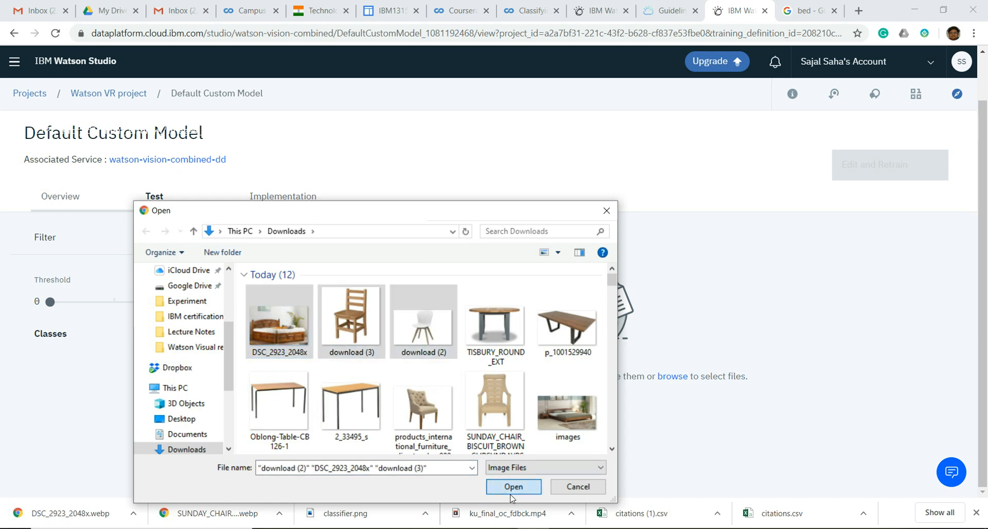
left_click(514, 487)
scroll(655, 456, "down", 1)
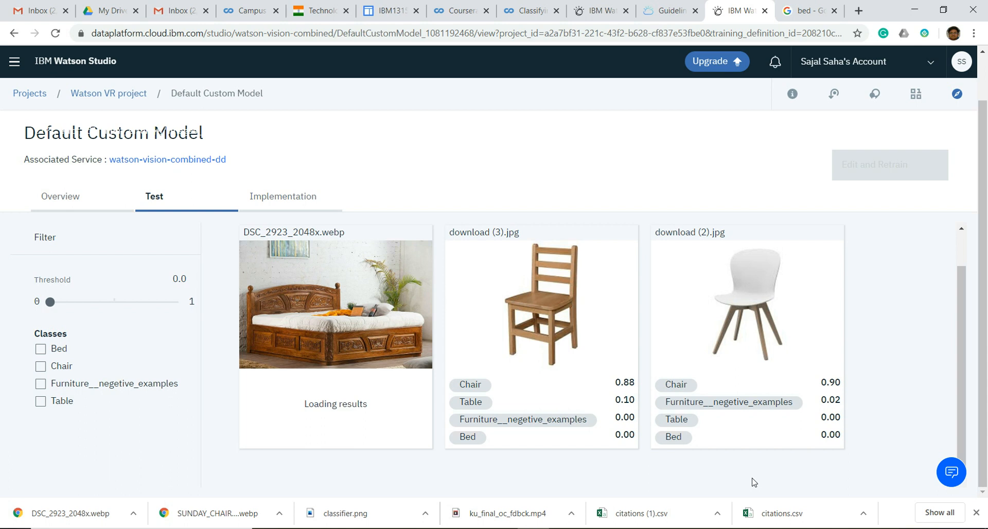
Search Google for "unsplash" in a new browser tab and open the Unsplash website from the results.
left_click(859, 11)
type("un")
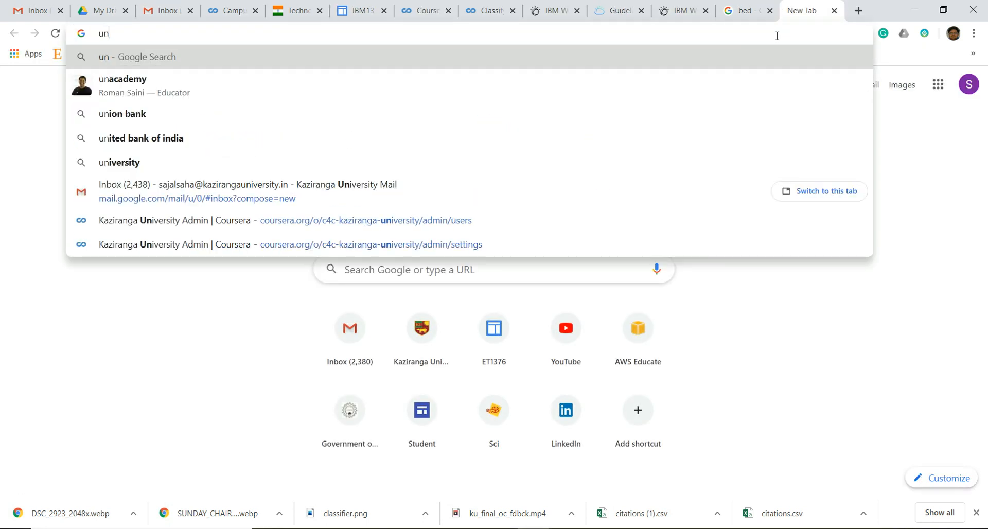
type("s")
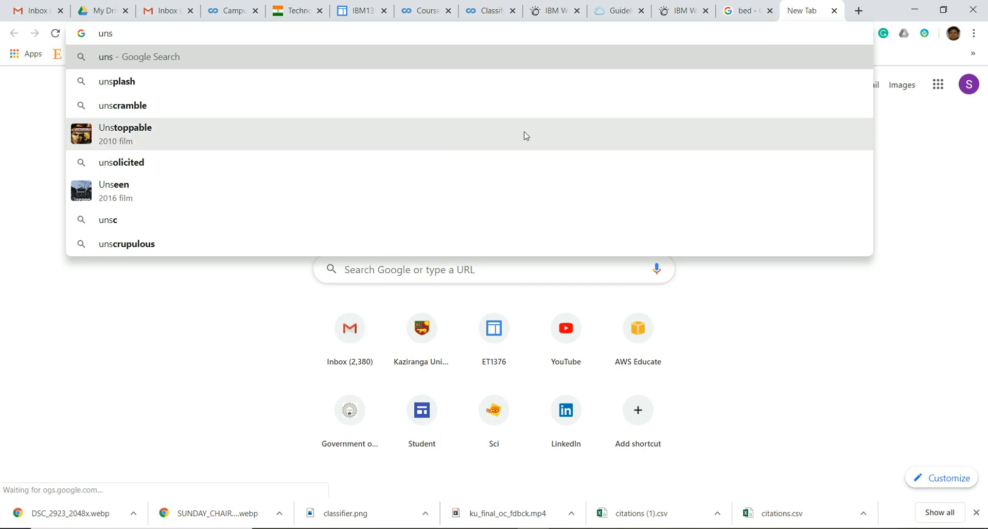
left_click(514, 89)
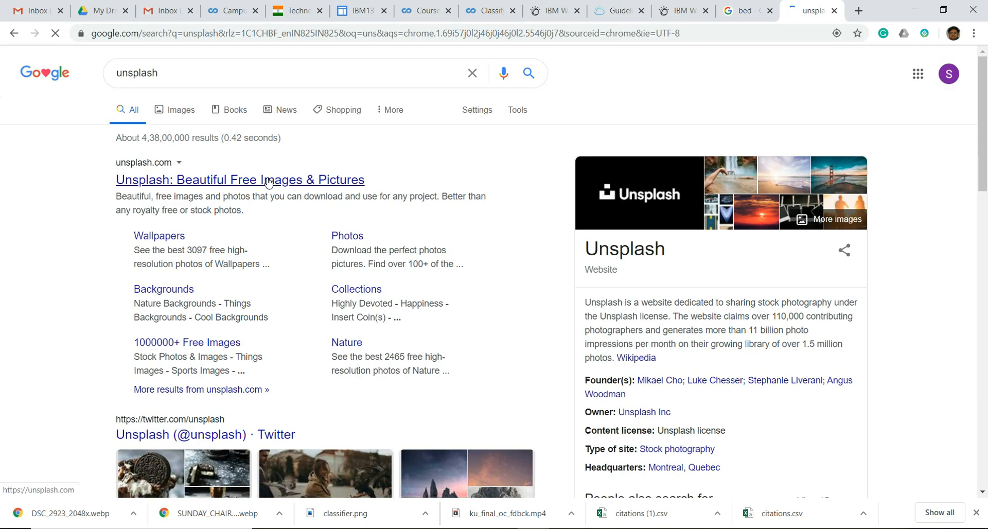
left_click(268, 181)
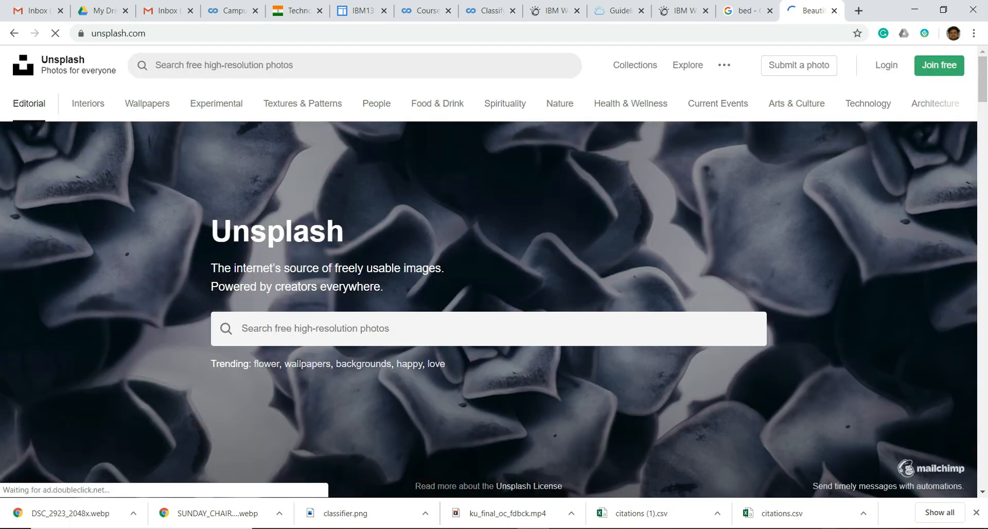
left_click(829, 528)
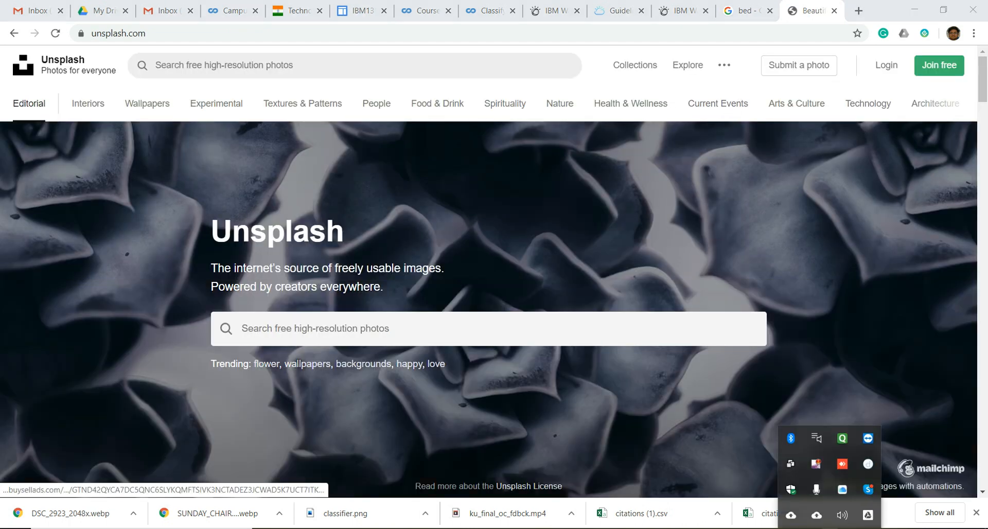
right_click(817, 465)
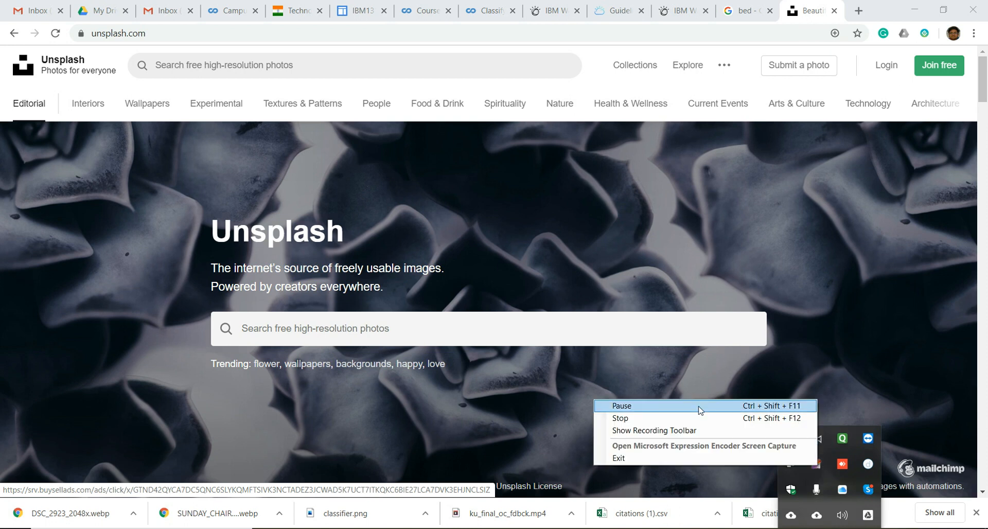